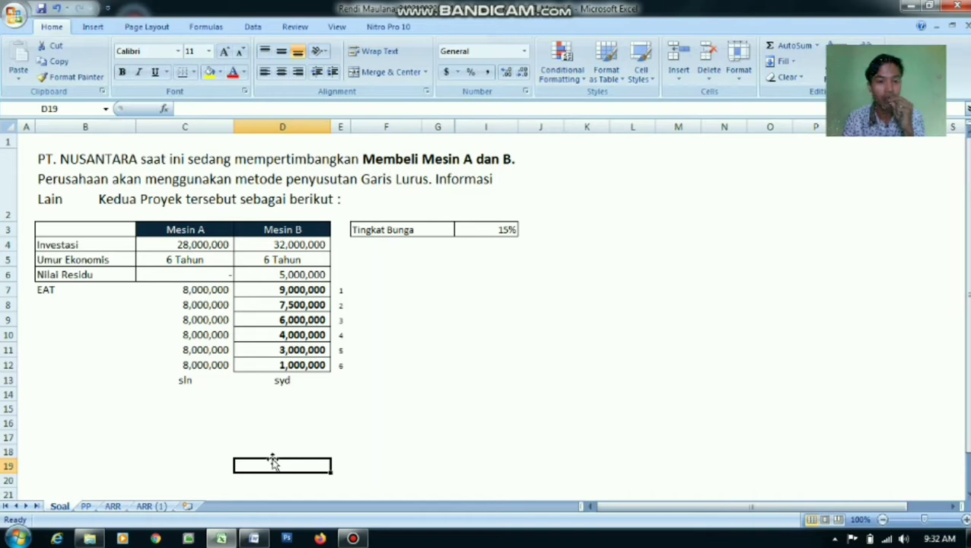
# Review the Soal sheet's EAT figures for Mesin A, the depreciation methods noted under both machines, and the Tingkat Bunga rate.
pyautogui.click(190, 291)
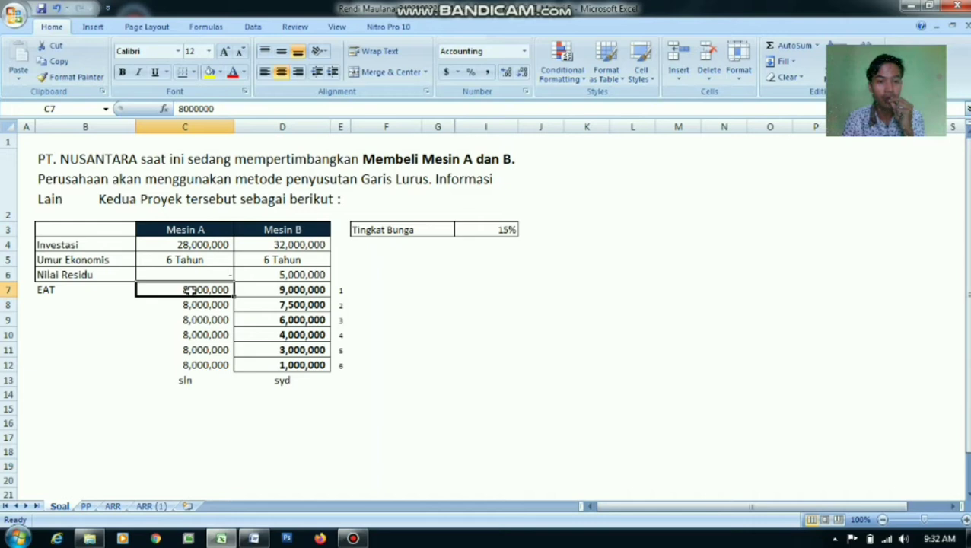
pyautogui.click(199, 366)
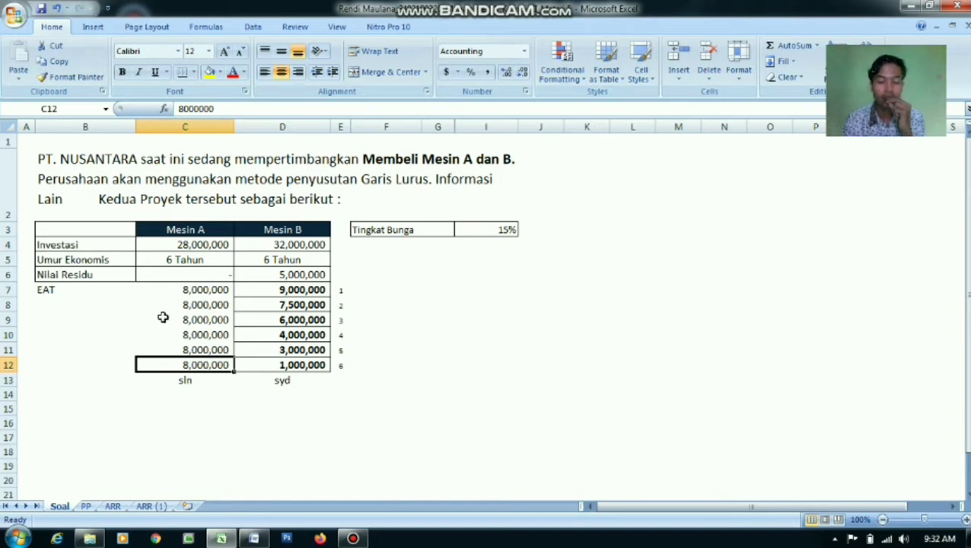
pyautogui.click(183, 380)
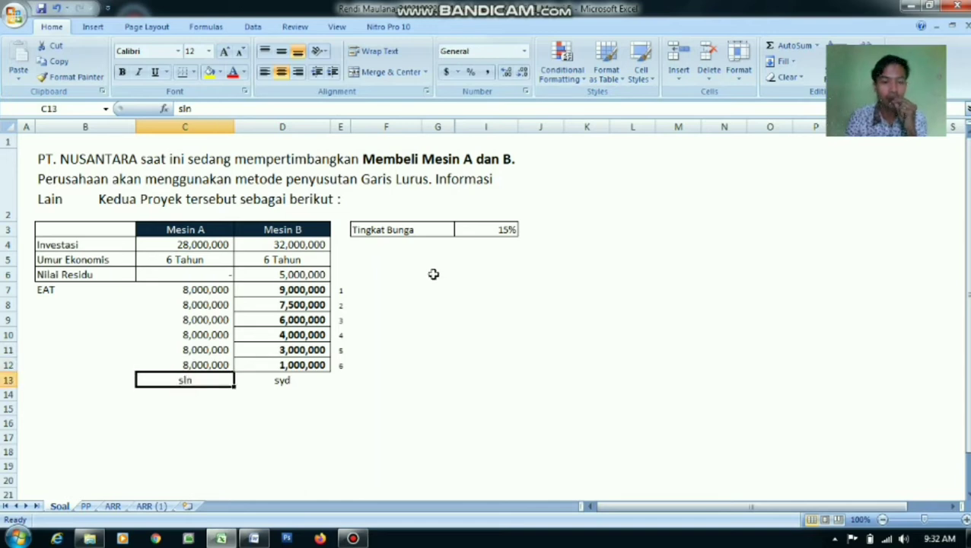
pyautogui.click(488, 230)
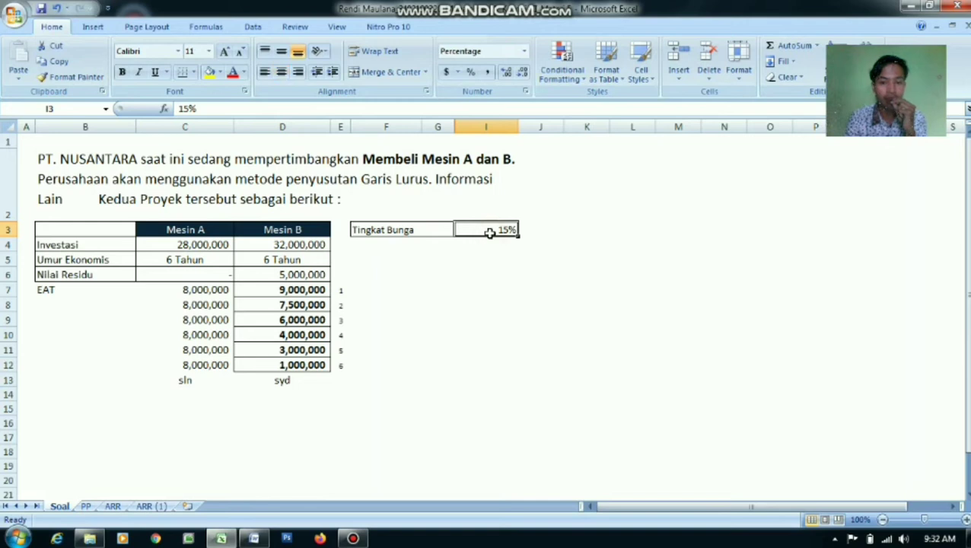
pyautogui.click(499, 259)
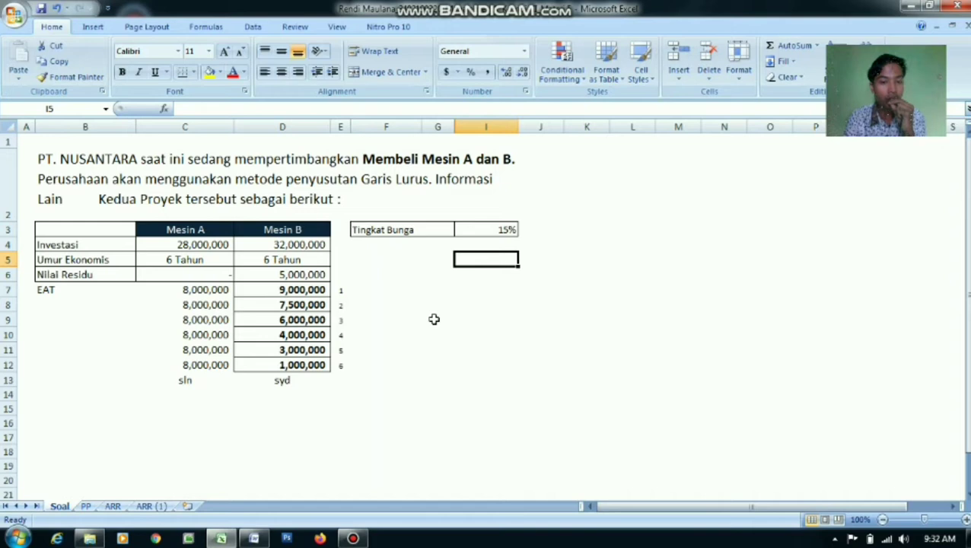
pyautogui.click(380, 347)
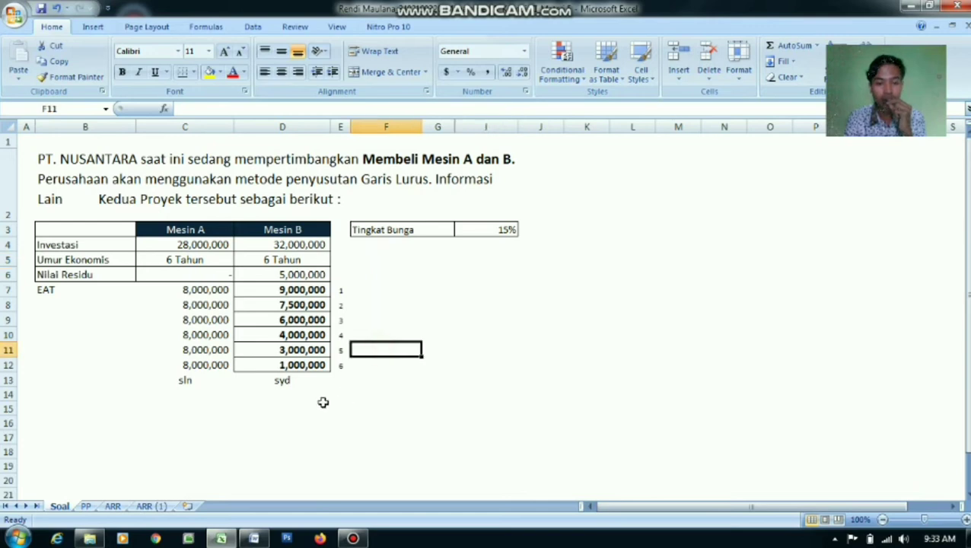
pyautogui.click(288, 380)
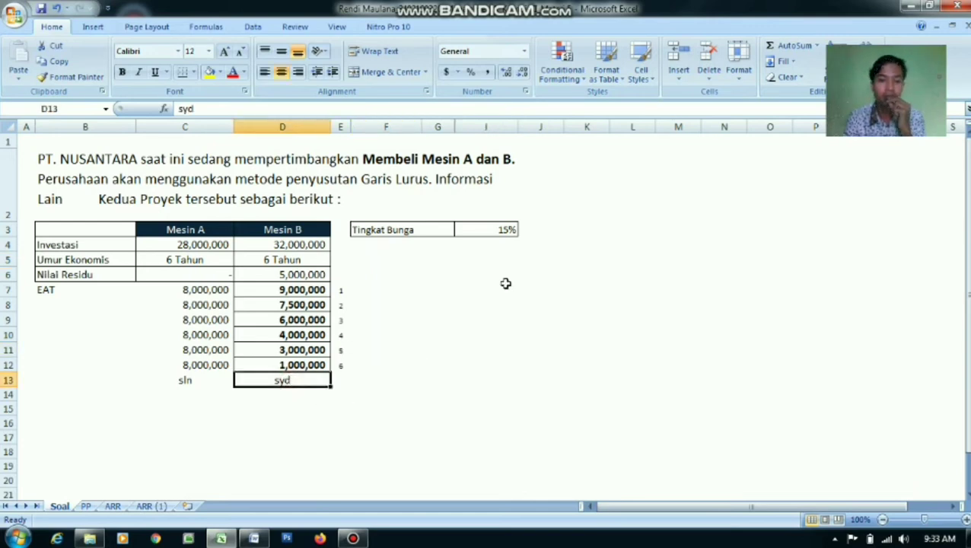
pyautogui.click(507, 234)
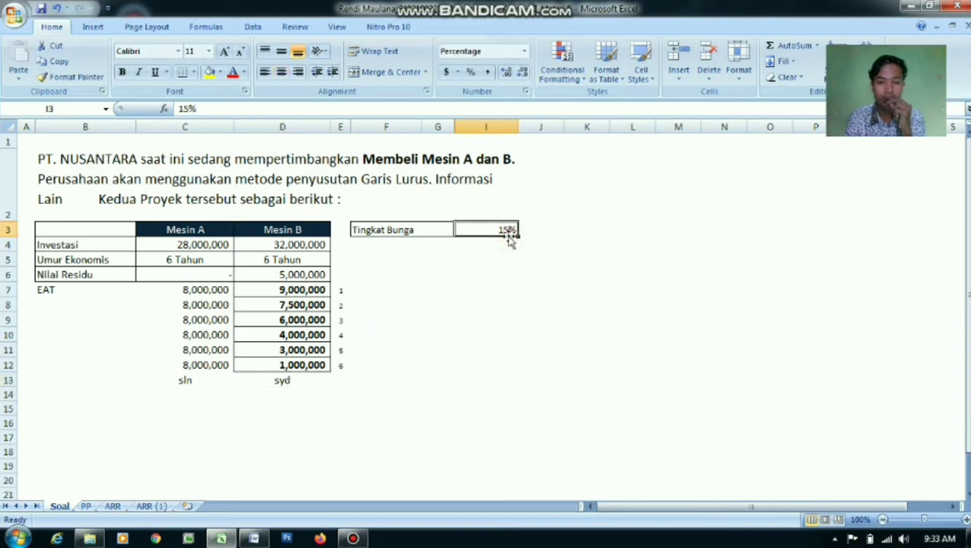
pyautogui.click(281, 409)
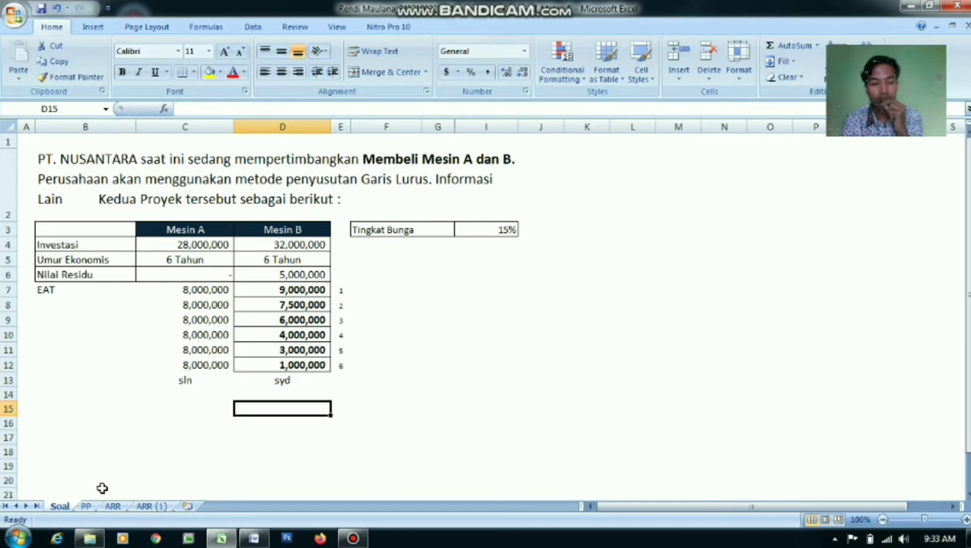
# On the PP sheet, calculate Mesin A's Depresiasi in D4 with =SLN($E$2,0,6) and fill the formula down through year 6.
pyautogui.click(86, 507)
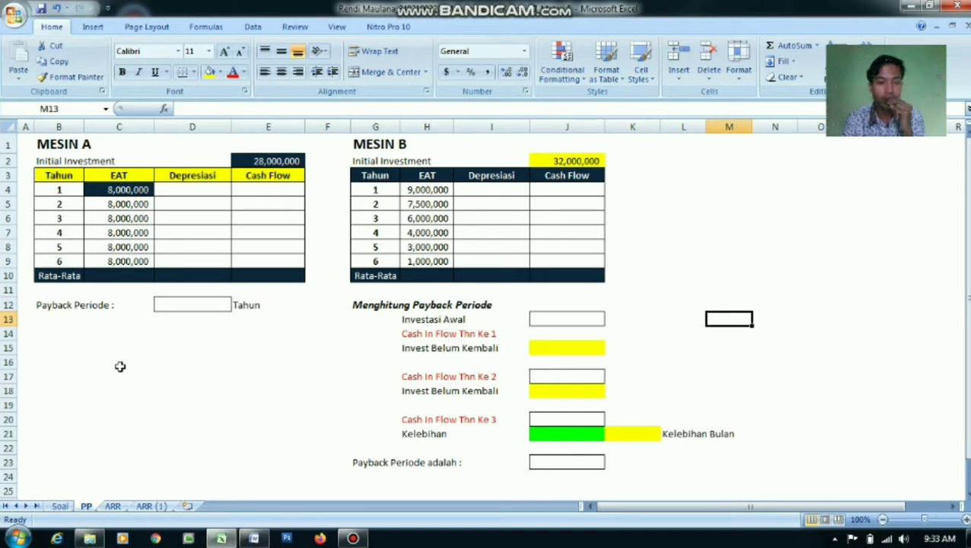
pyautogui.click(201, 188)
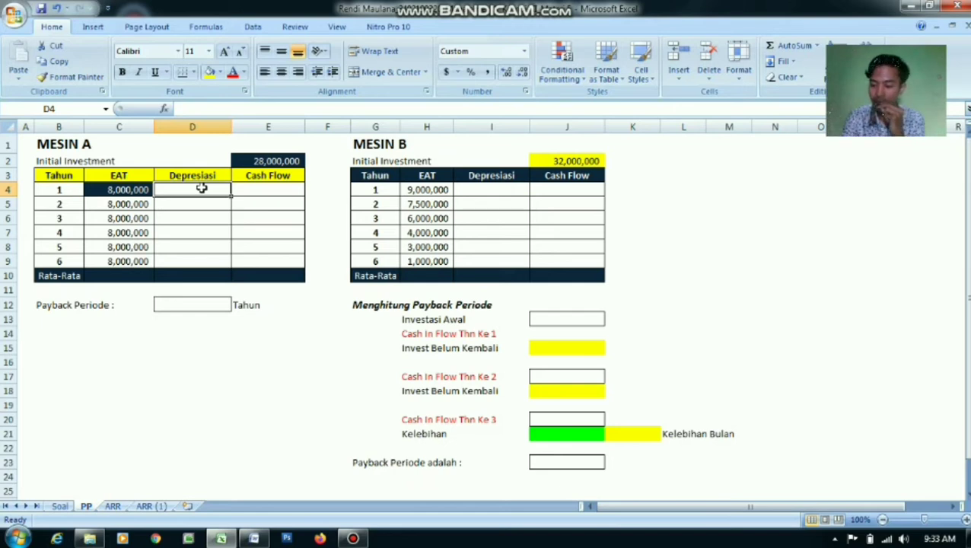
pyautogui.write('=')
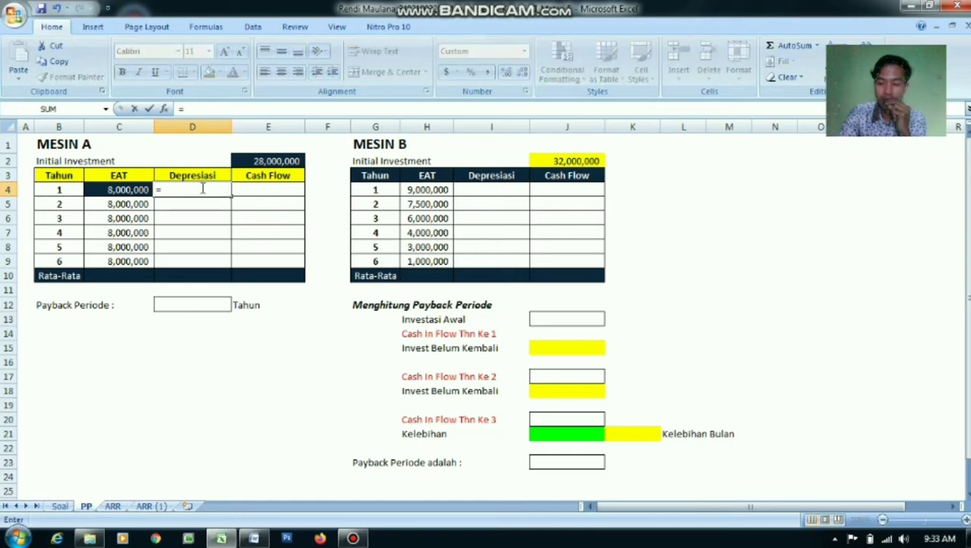
pyautogui.write('sln')
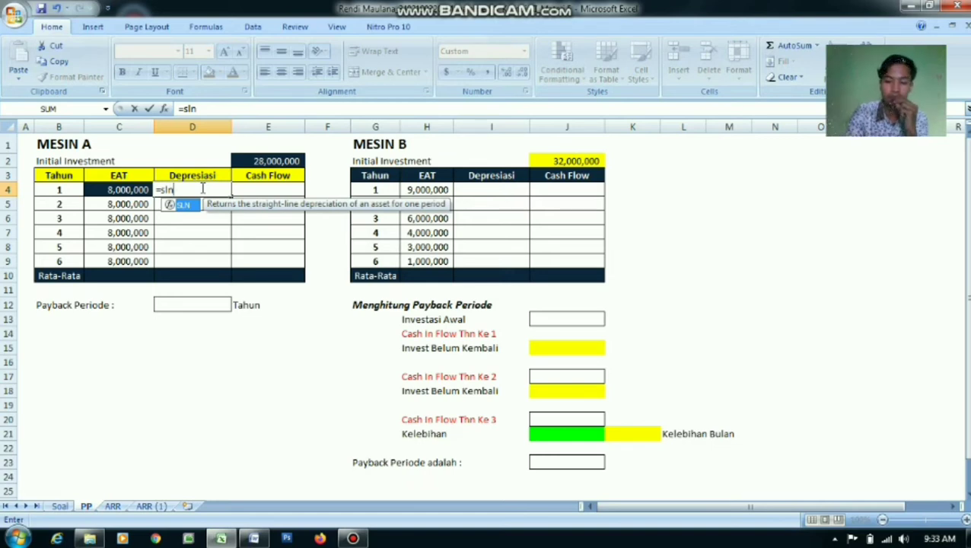
pyautogui.write('(')
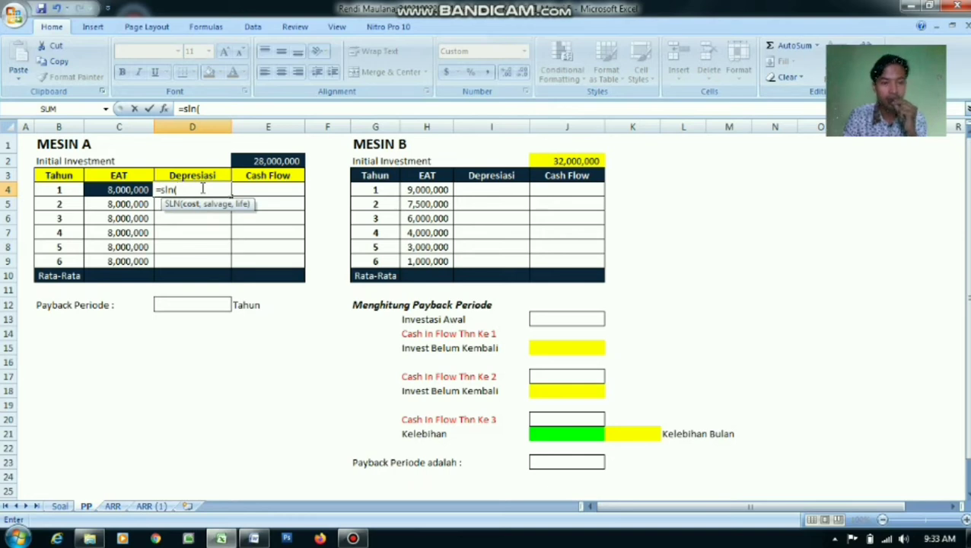
pyautogui.click(273, 164)
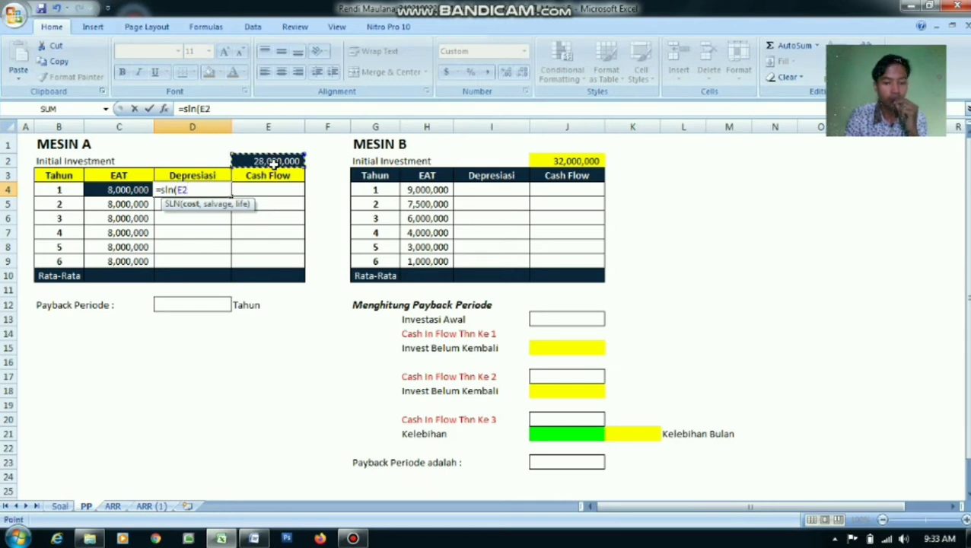
pyautogui.press('F4')
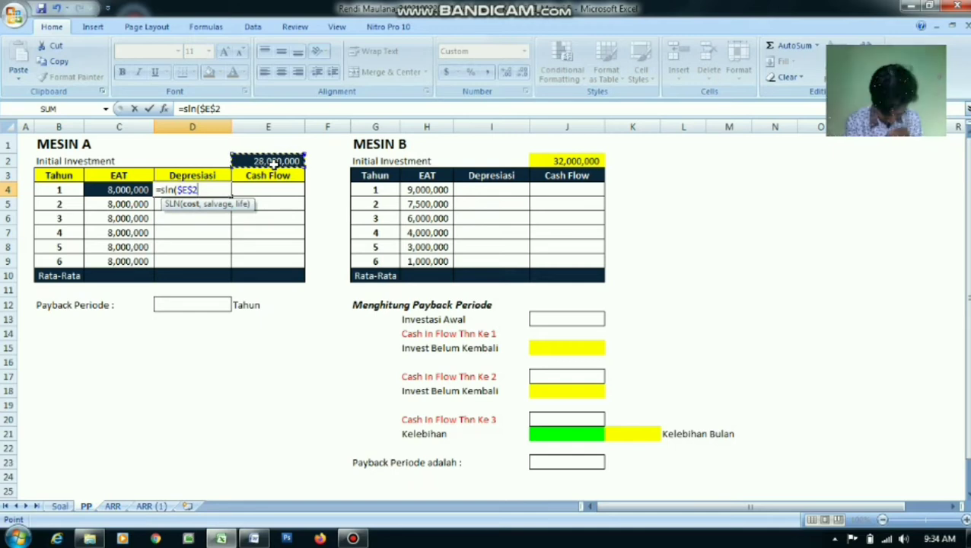
pyautogui.write(',0')
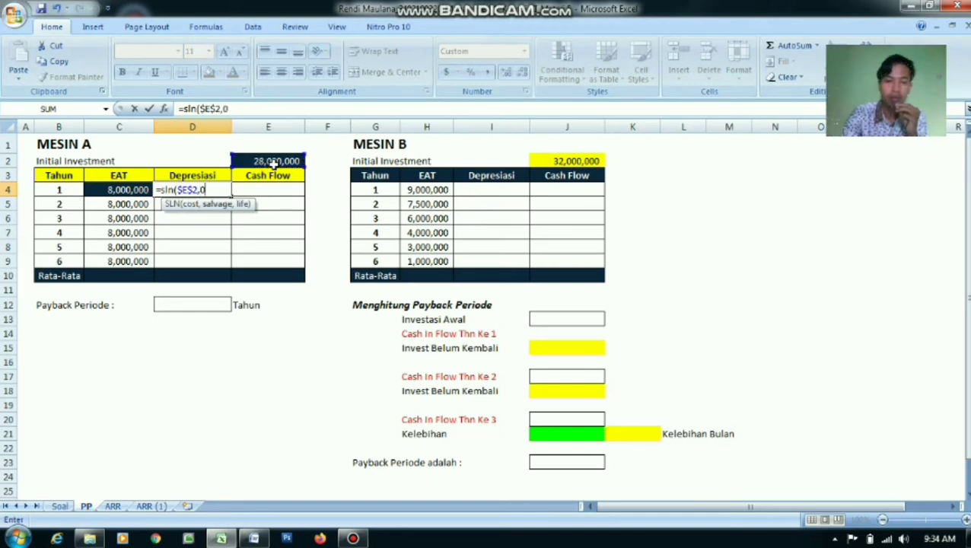
pyautogui.write(',6')
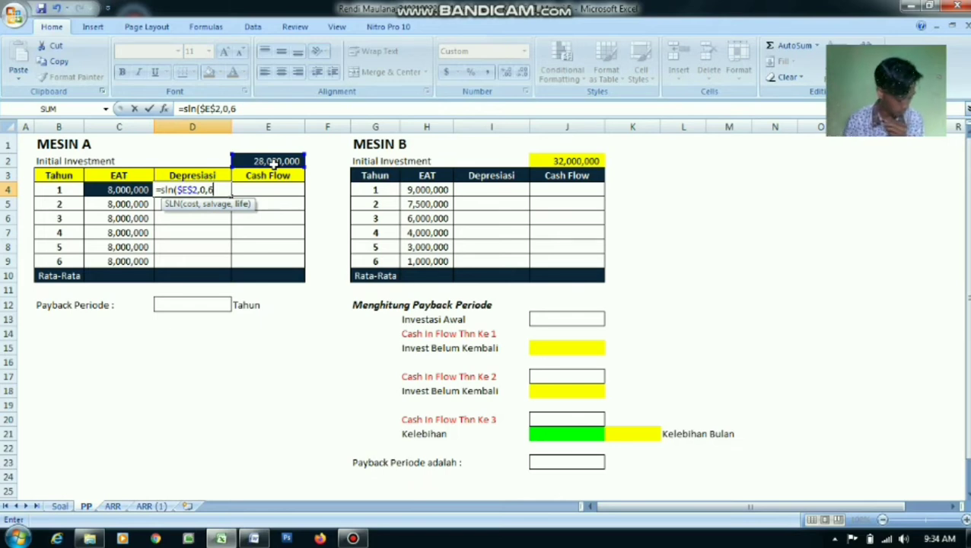
pyautogui.write(')')
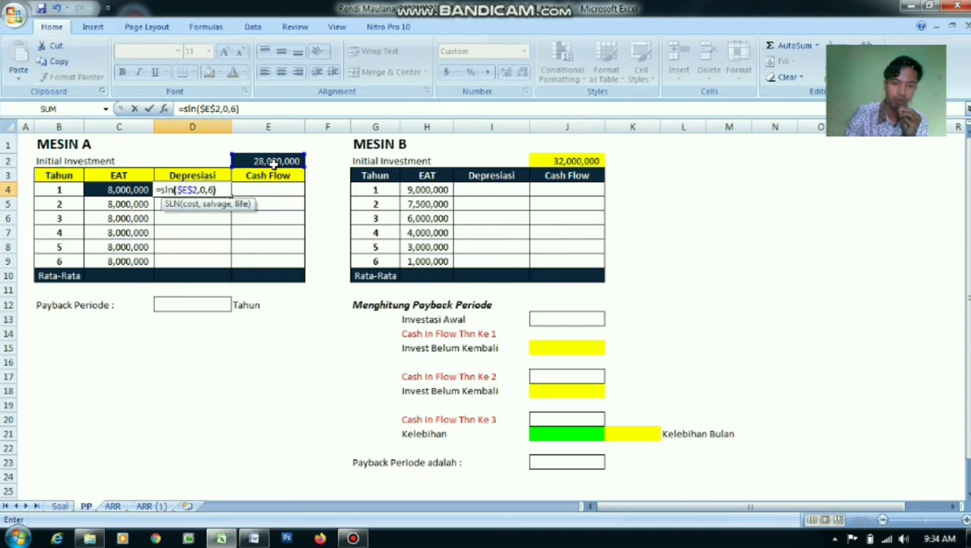
pyautogui.press('Return')
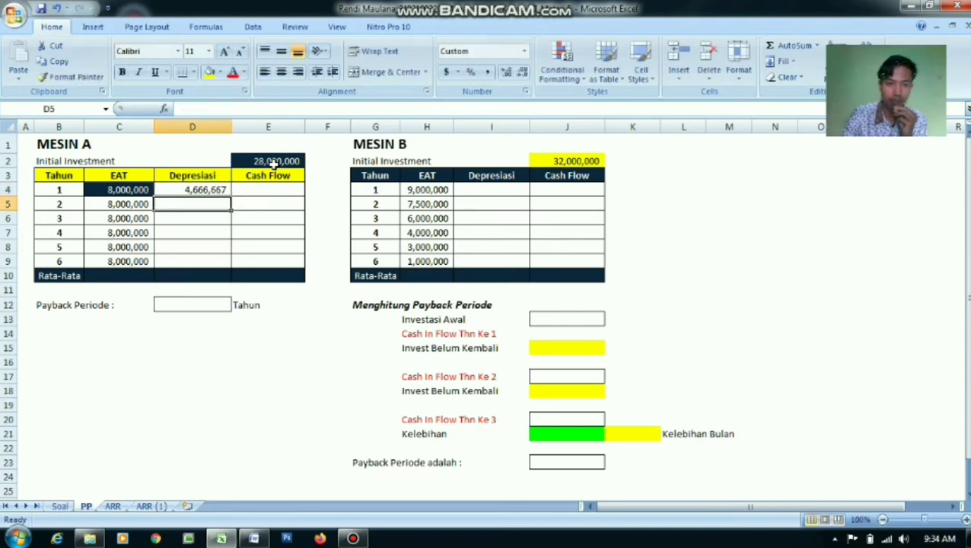
pyautogui.click(221, 191)
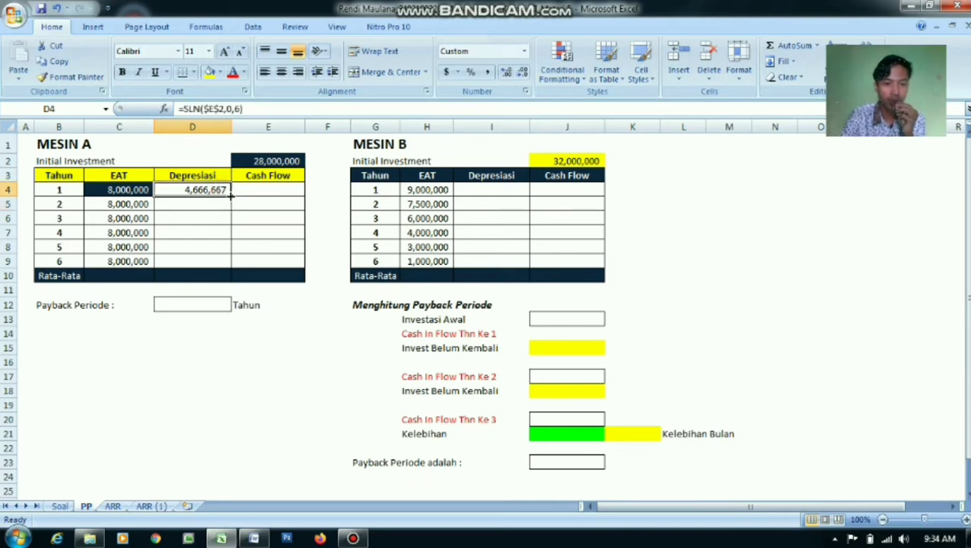
pyautogui.moveTo(230, 196); pyautogui.dragTo(230, 272)
# Calculate Mesin A's Cash Flow in E4 as EAT plus depreciation, =C4+D4, and fill it down through year 6.
pyautogui.click(275, 189)
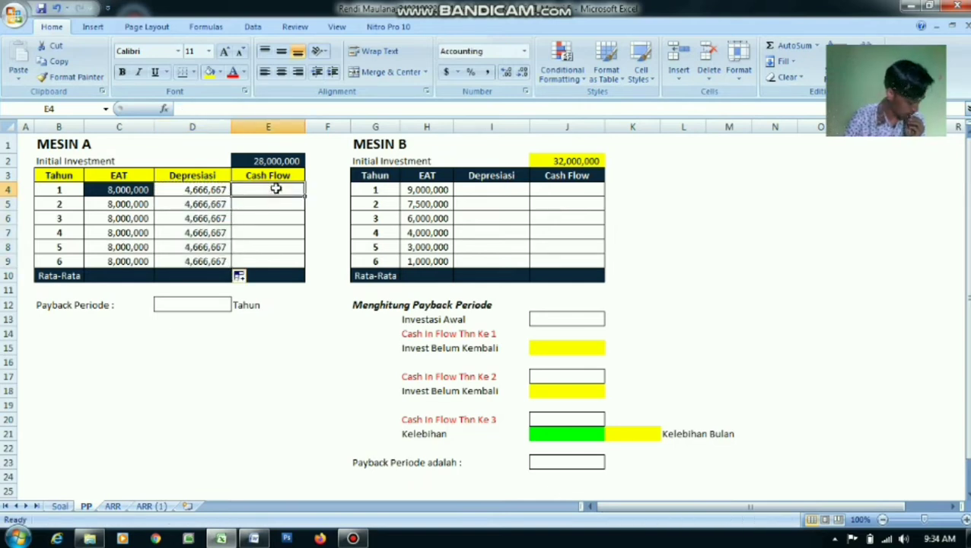
pyautogui.write('=')
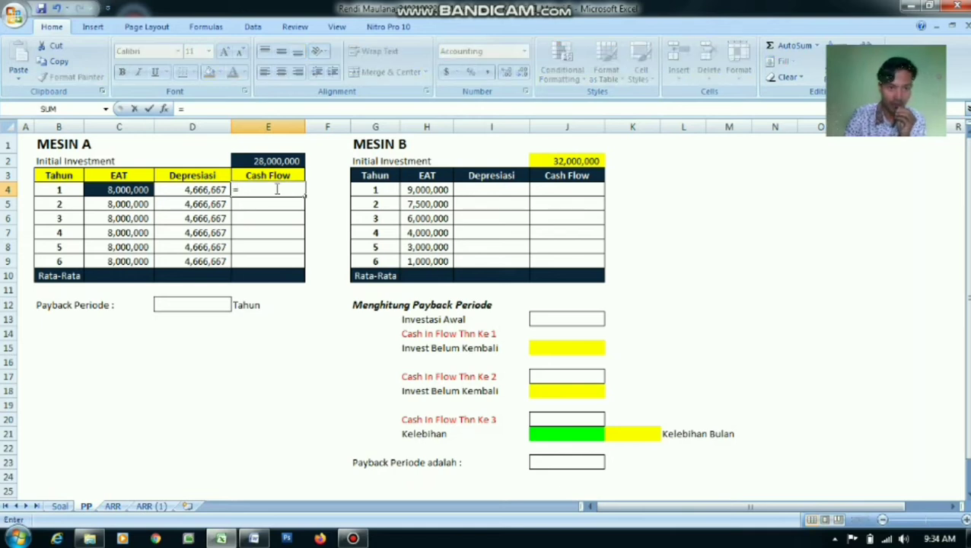
pyautogui.click(130, 189)
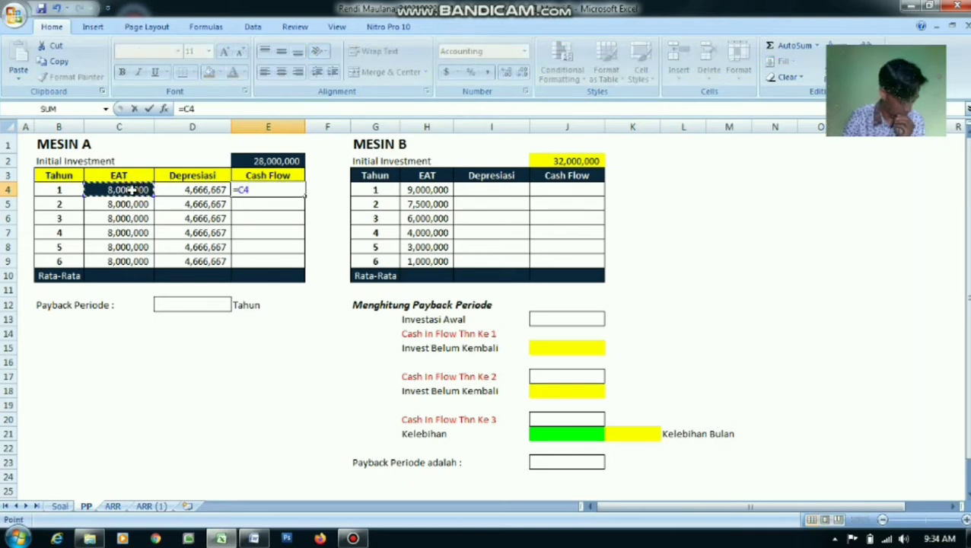
pyautogui.write('+')
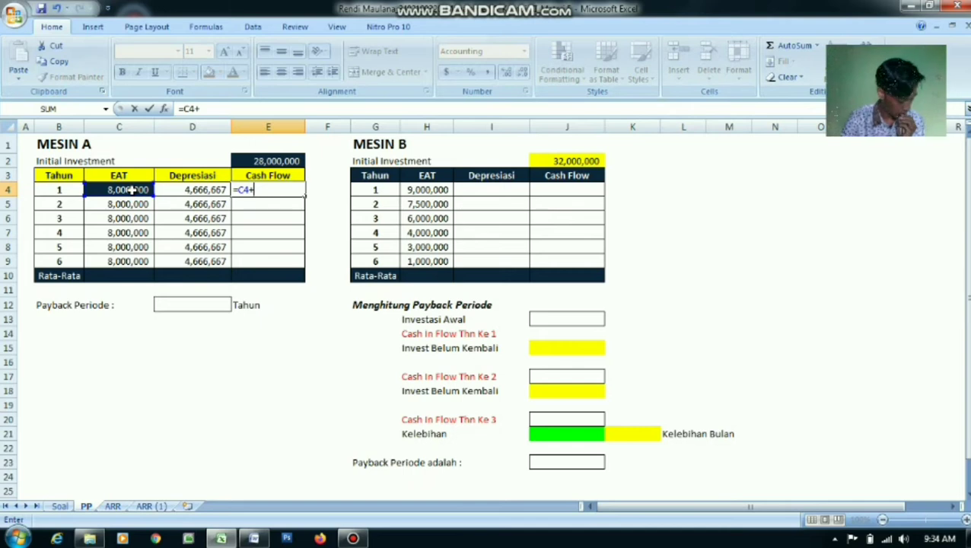
pyautogui.click(180, 188)
pyautogui.press('Return')
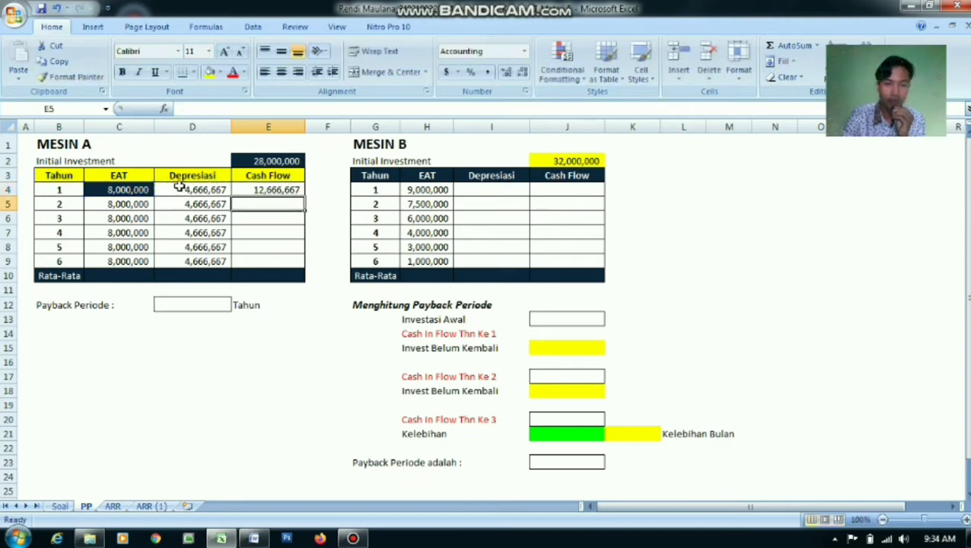
pyautogui.click(297, 191)
pyautogui.doubleClick(303, 196)
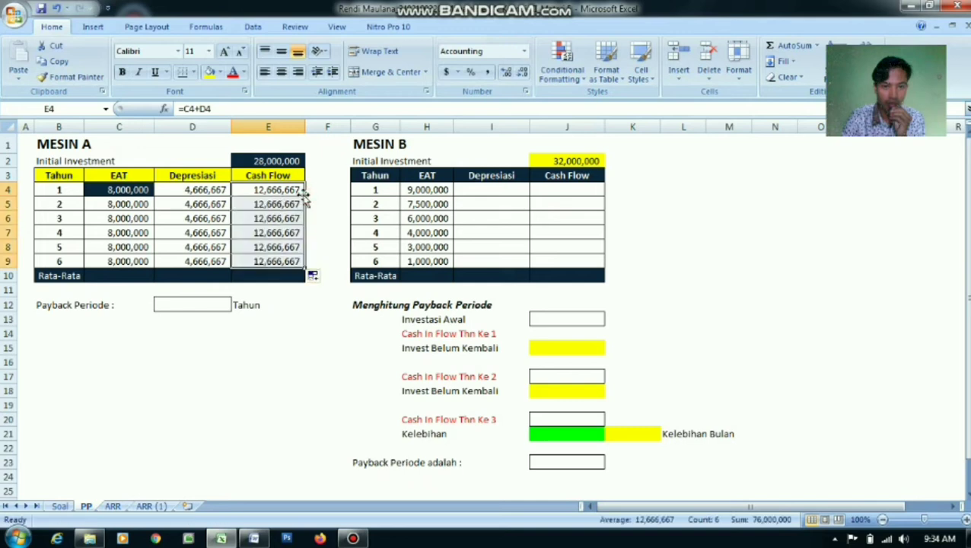
pyautogui.click(260, 342)
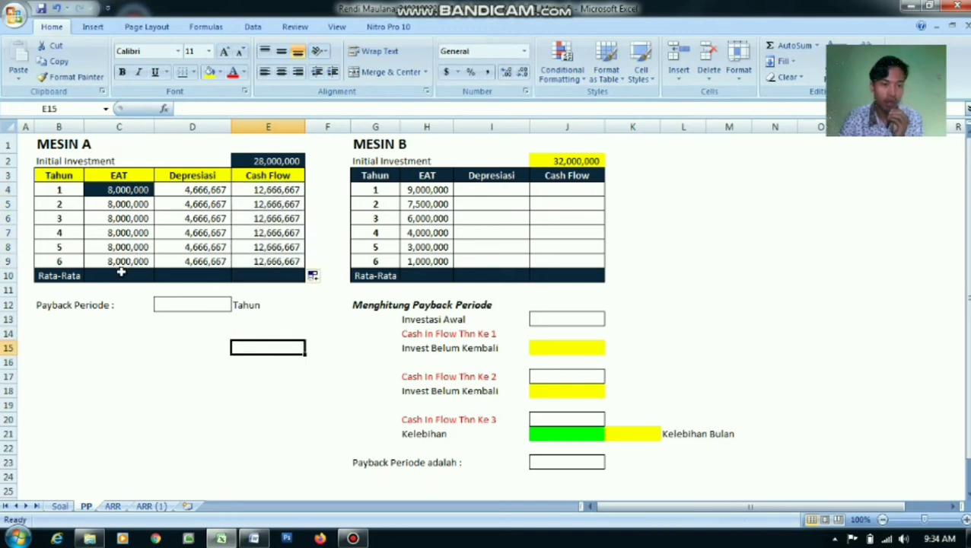
# Fill Mesin A's Rata-Rata row, C10:E10, with the averages of the EAT, Depresiasi and Cash Flow columns.
pyautogui.moveTo(118, 275); pyautogui.dragTo(260, 277)
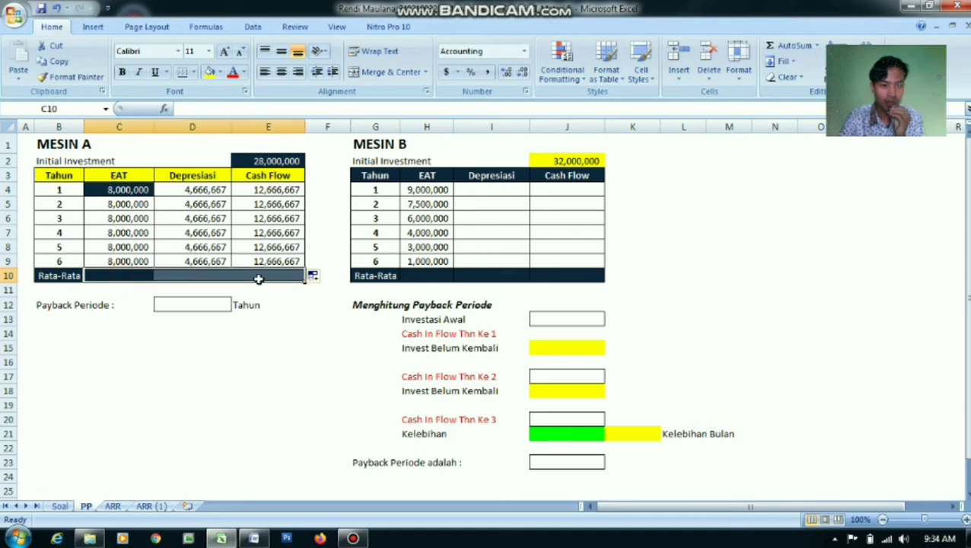
pyautogui.click(817, 45)
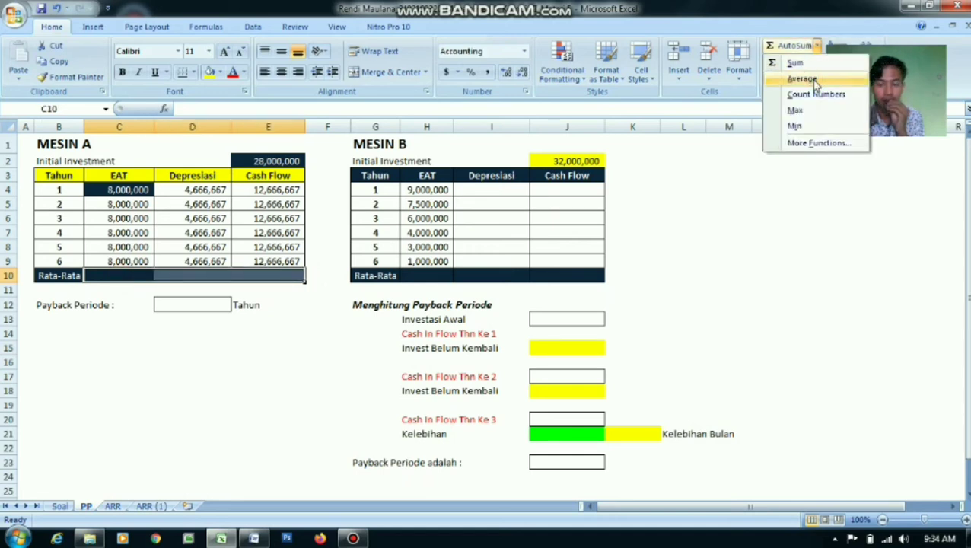
pyautogui.click(813, 79)
pyautogui.click(218, 369)
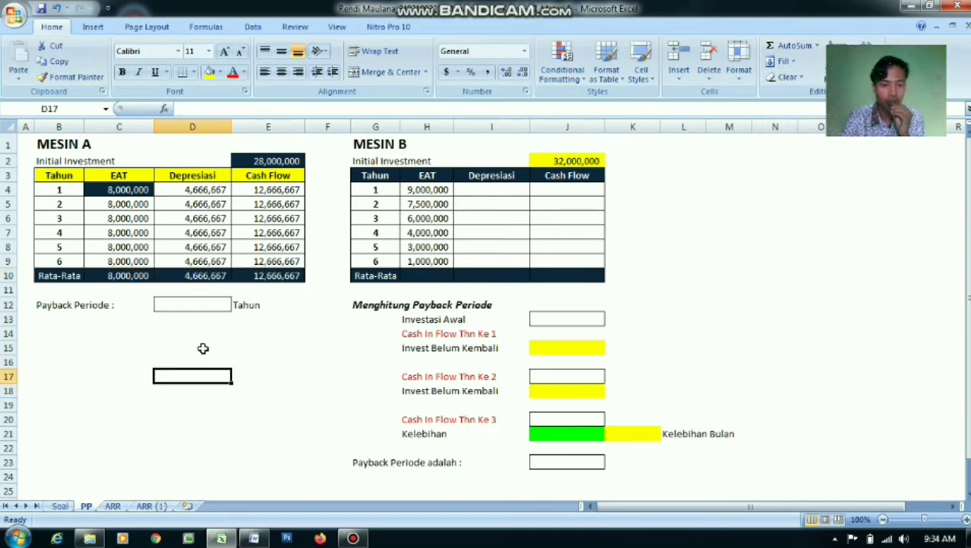
# Calculate Mesin A's Payback Periode in D12 as initial investment divided by average cash flow, =E2/E10.
pyautogui.click(184, 306)
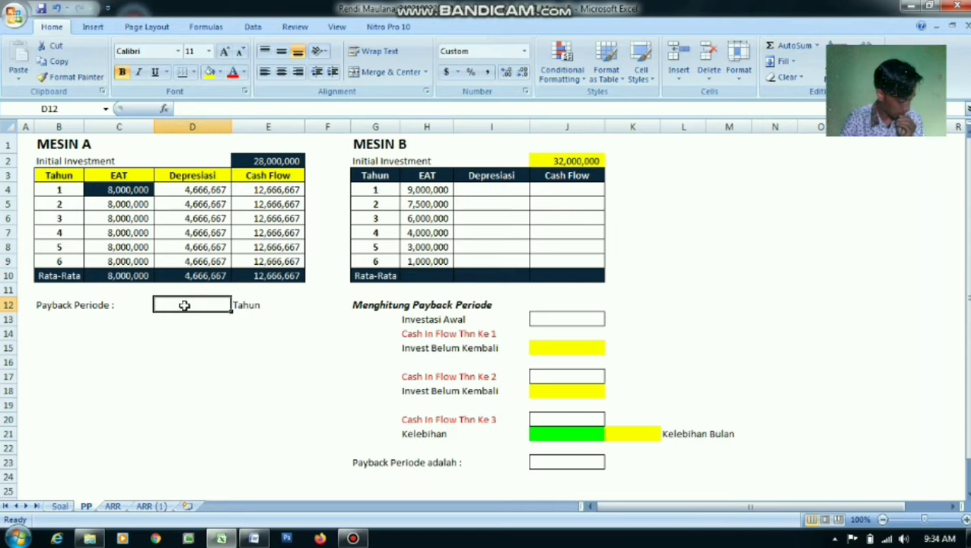
pyautogui.write('=')
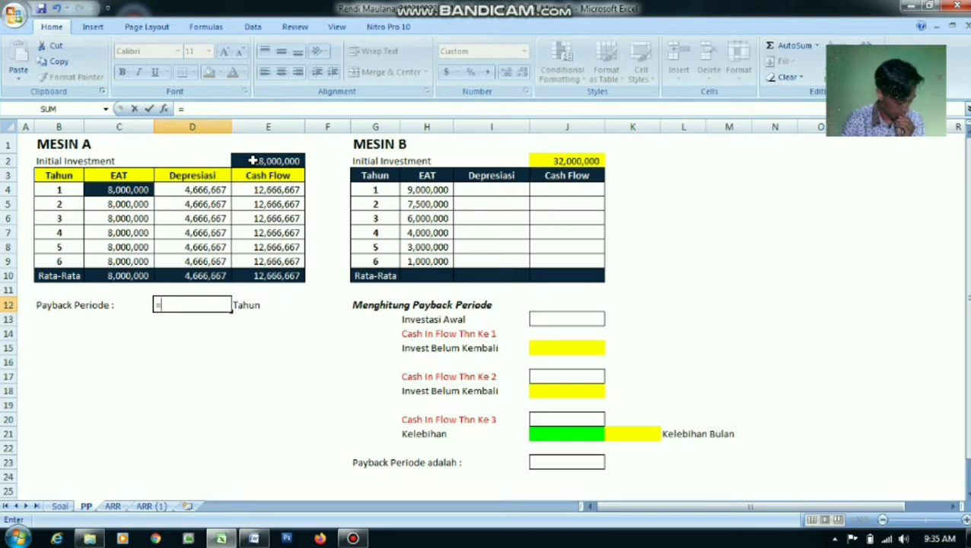
pyautogui.click(253, 160)
pyautogui.write('/')
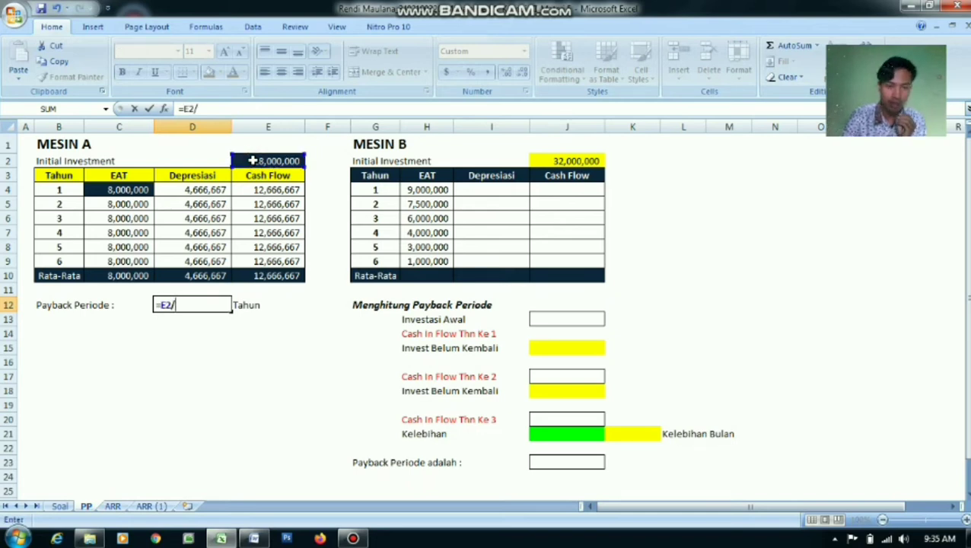
pyautogui.click(259, 278)
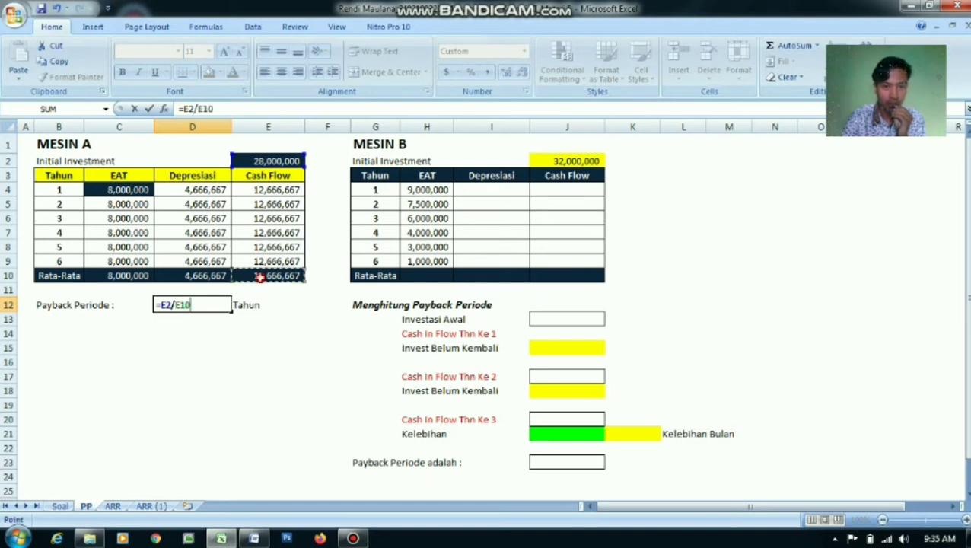
pyautogui.press('Return')
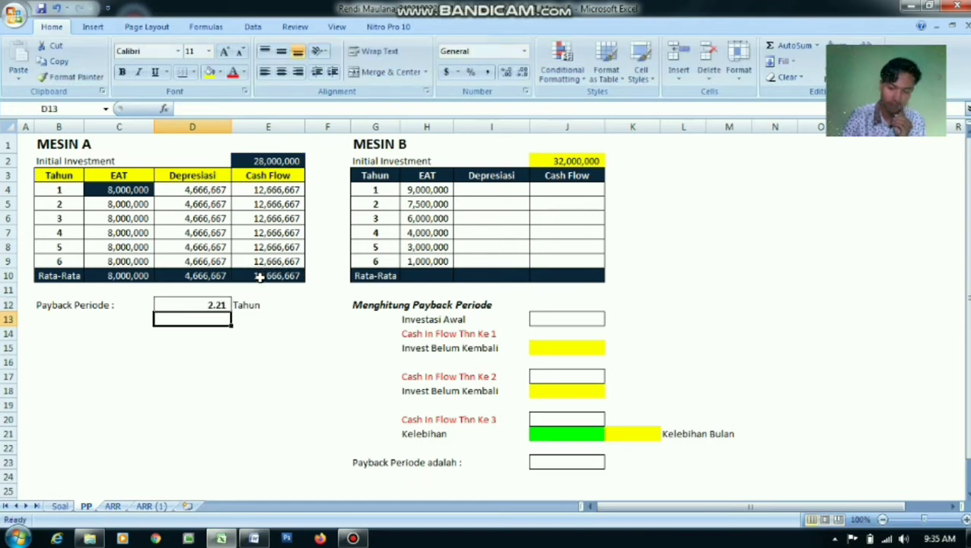
pyautogui.click(217, 396)
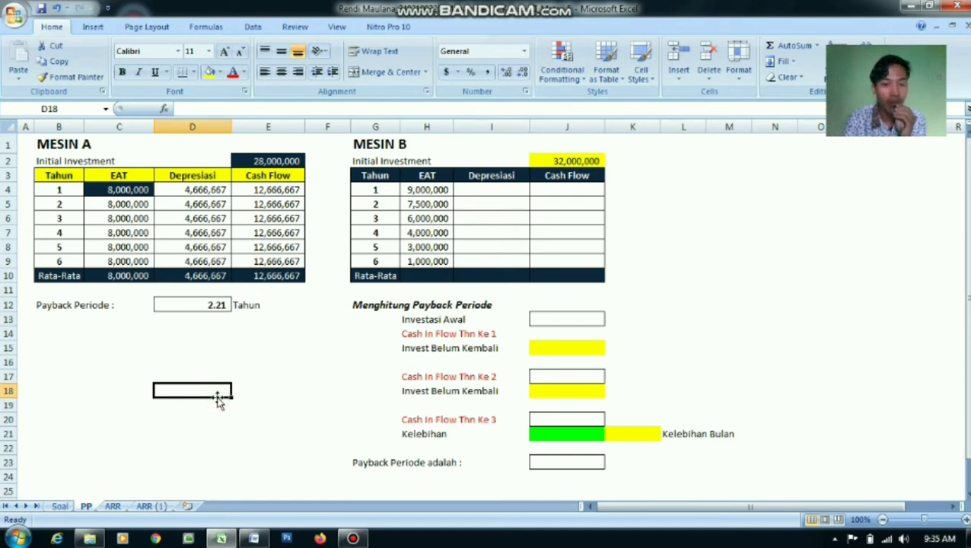
# Calculate Mesin B's year 1 Depresiasi in I4 with the sum-of-years'-digits formula =SYD($J$2,5e6,6,G4).
pyautogui.click(510, 190)
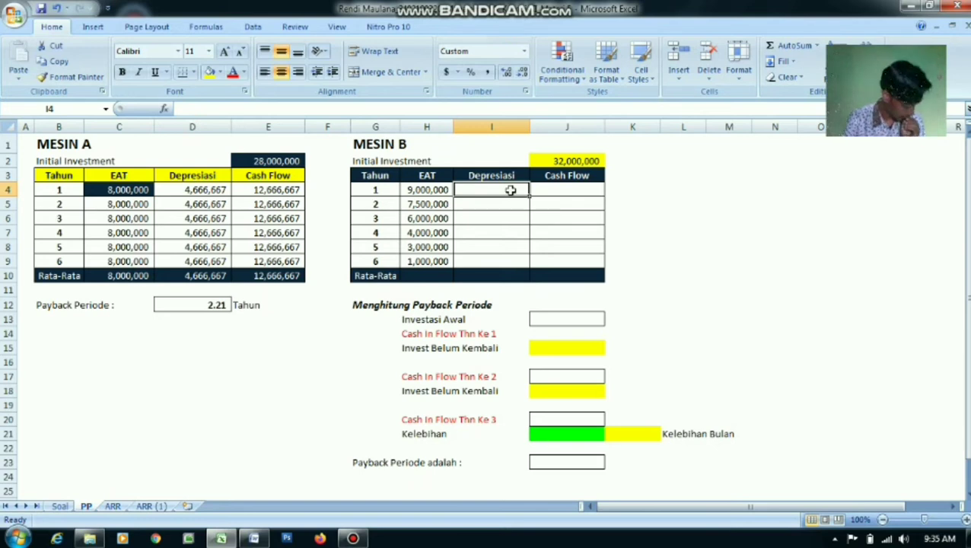
pyautogui.write('=')
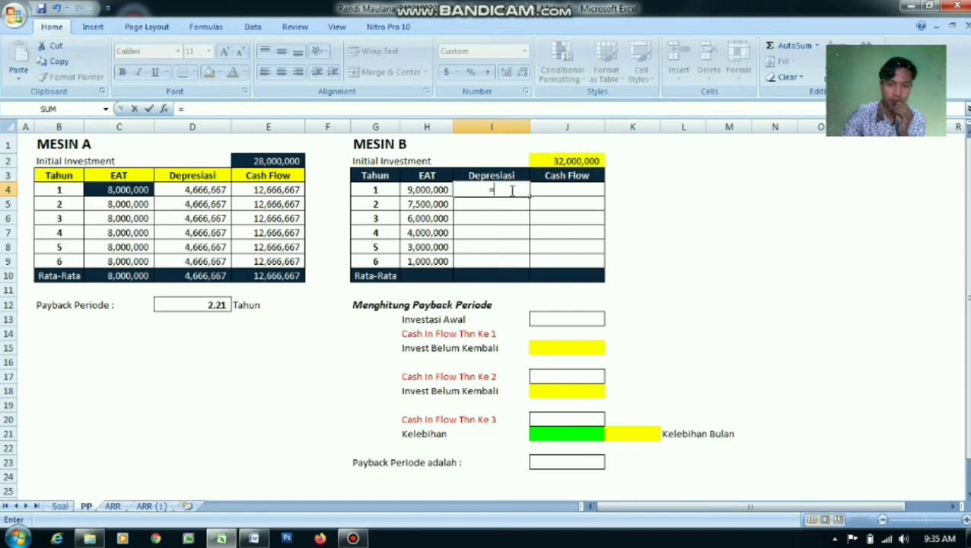
pyautogui.write('syd(')
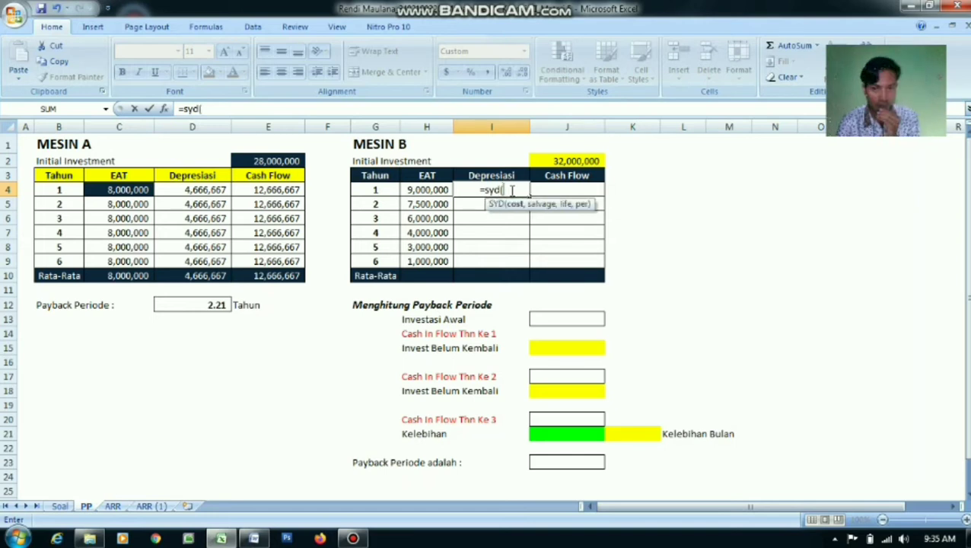
pyautogui.click(556, 161)
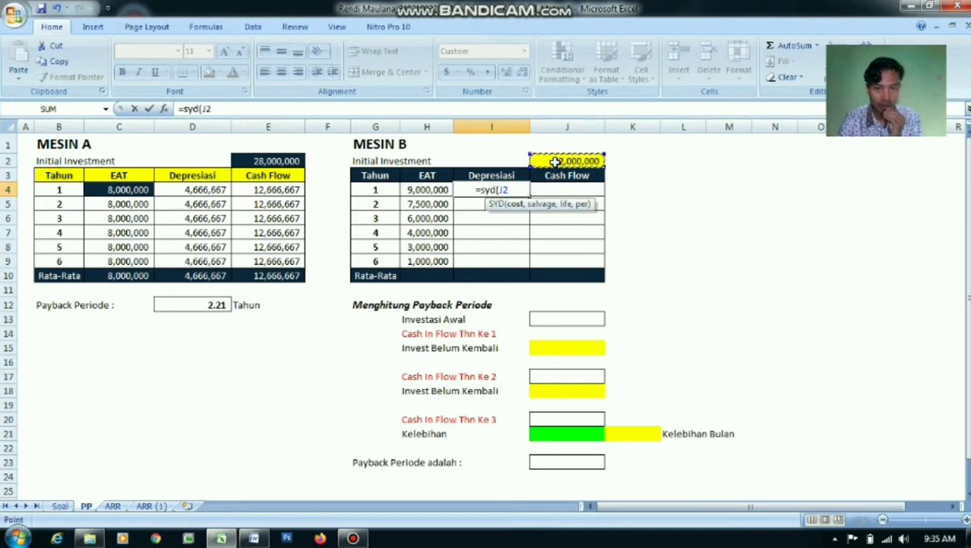
pyautogui.press('F4')
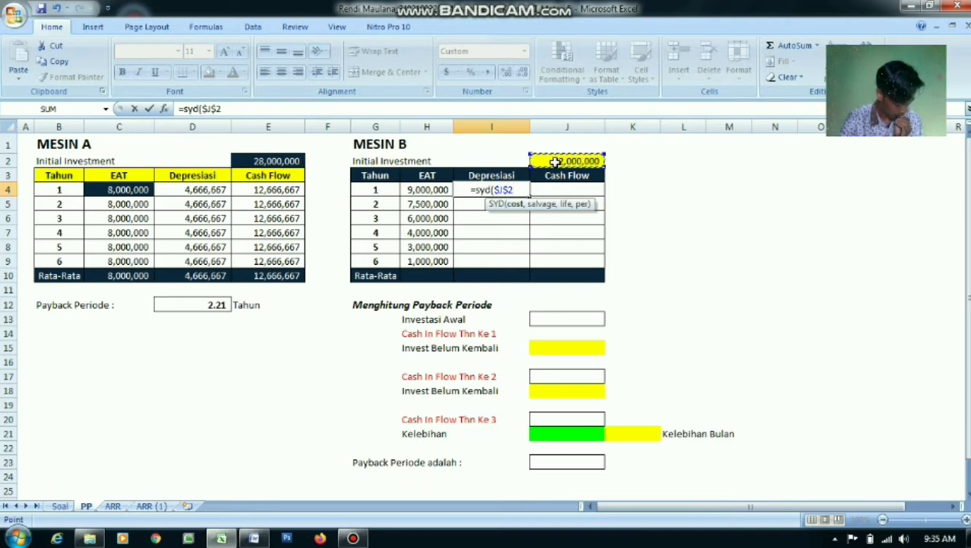
pyautogui.write(',')
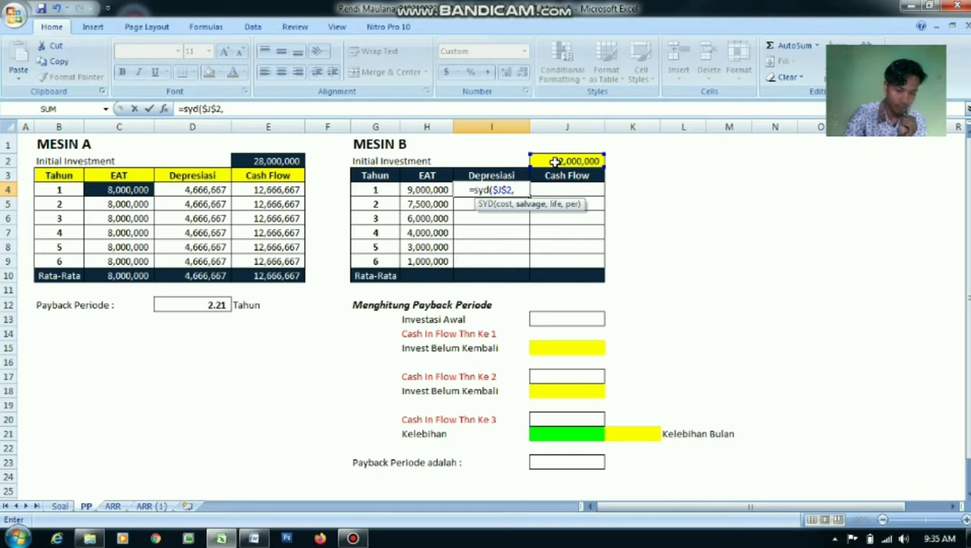
pyautogui.write('5e')
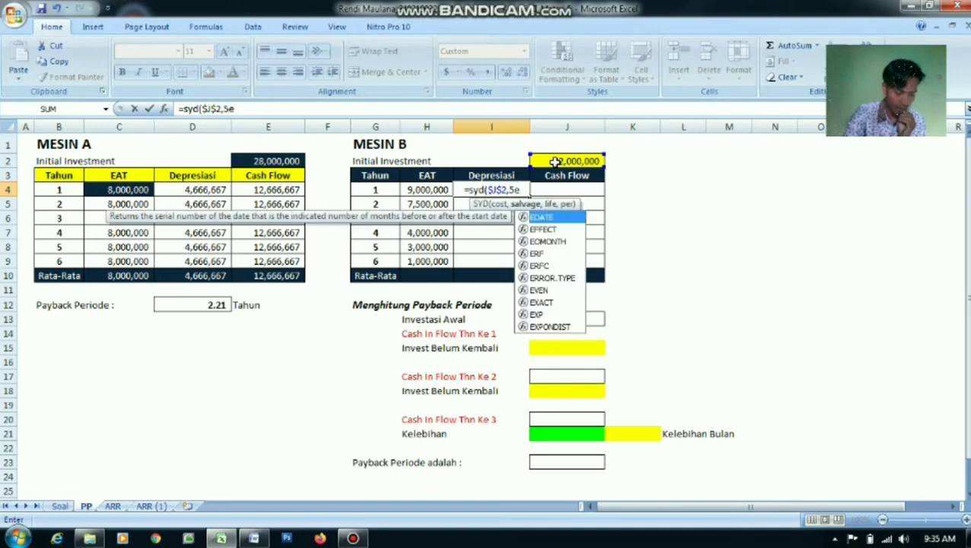
pyautogui.write('6,6')
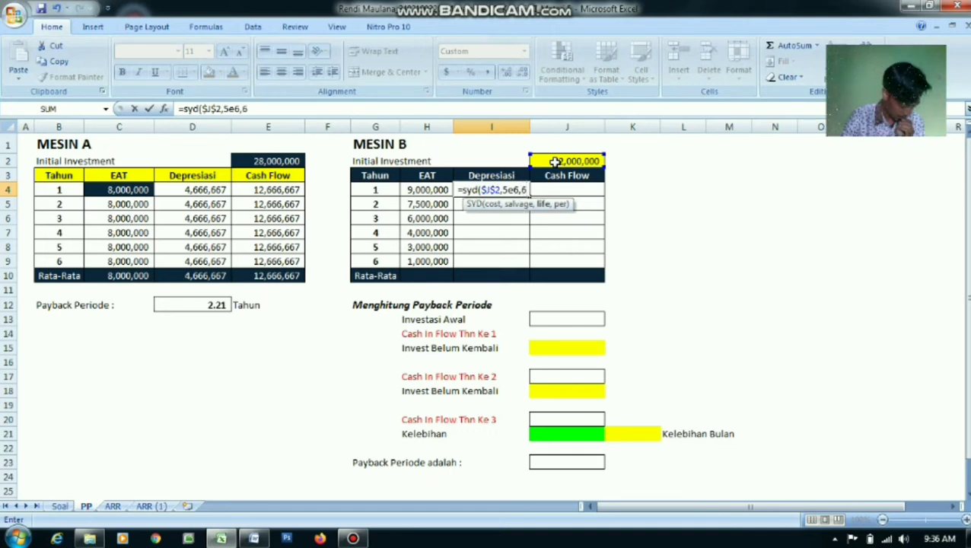
pyautogui.write(',')
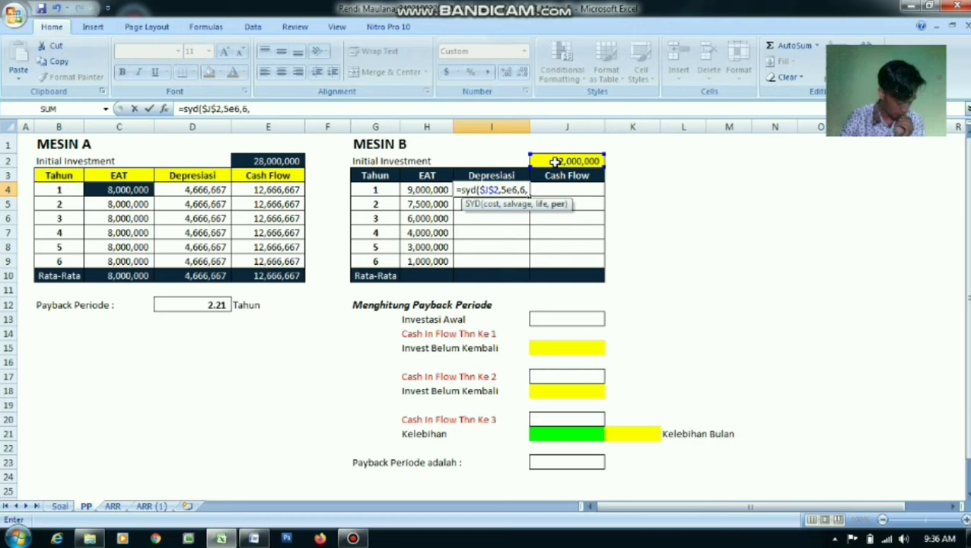
pyautogui.click(379, 189)
pyautogui.write(')')
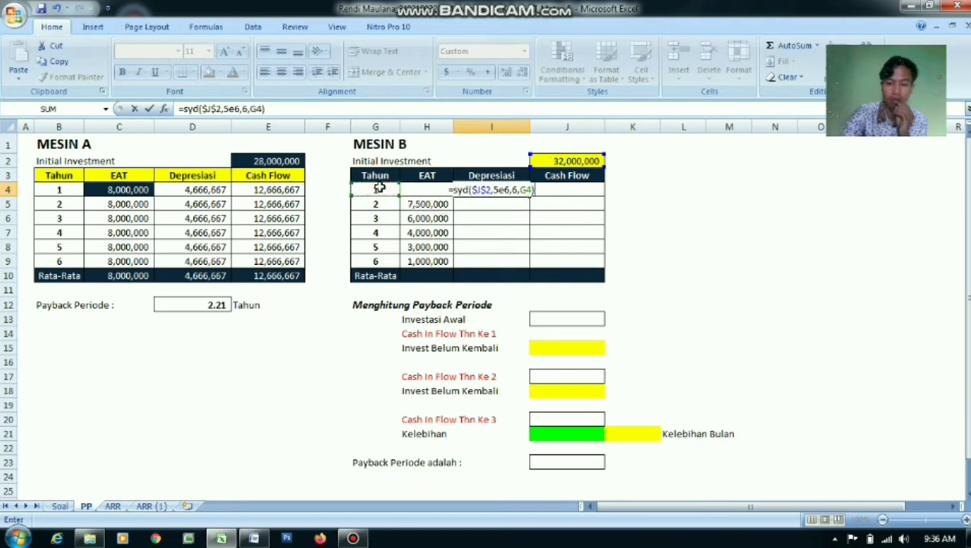
pyautogui.press('Return')
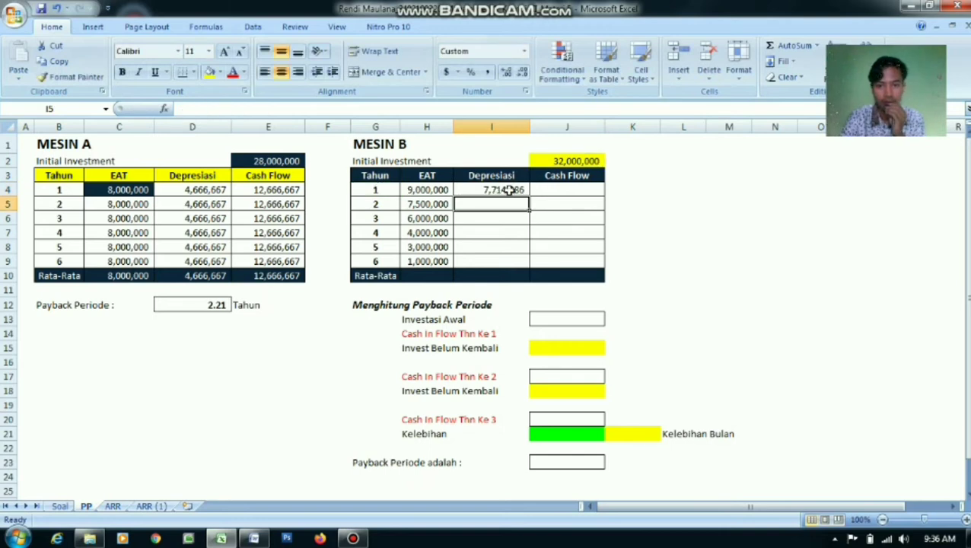
# Fill Mesin B's Depresiasi formula from I4 down through year 6.
pyautogui.click(509, 190)
pyautogui.doubleClick(529, 197)
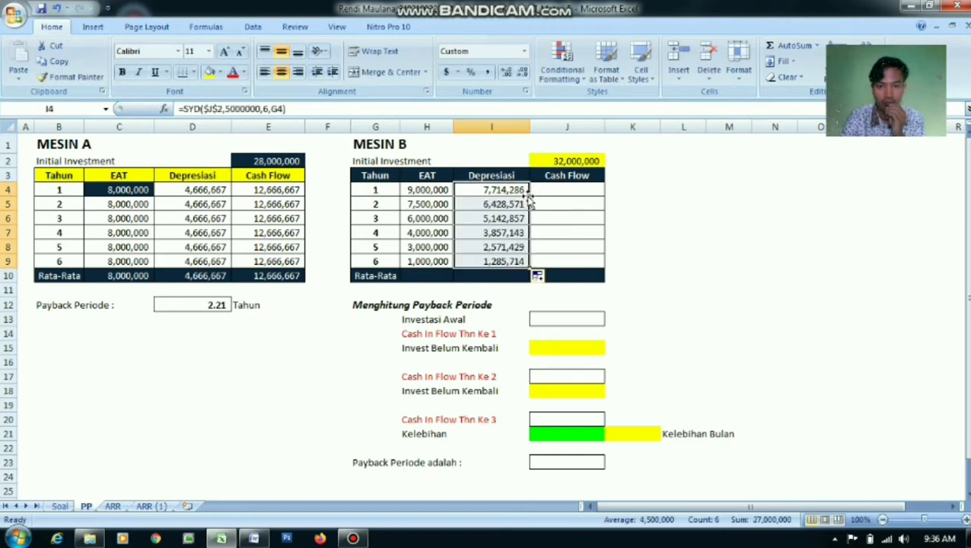
pyautogui.click(505, 191)
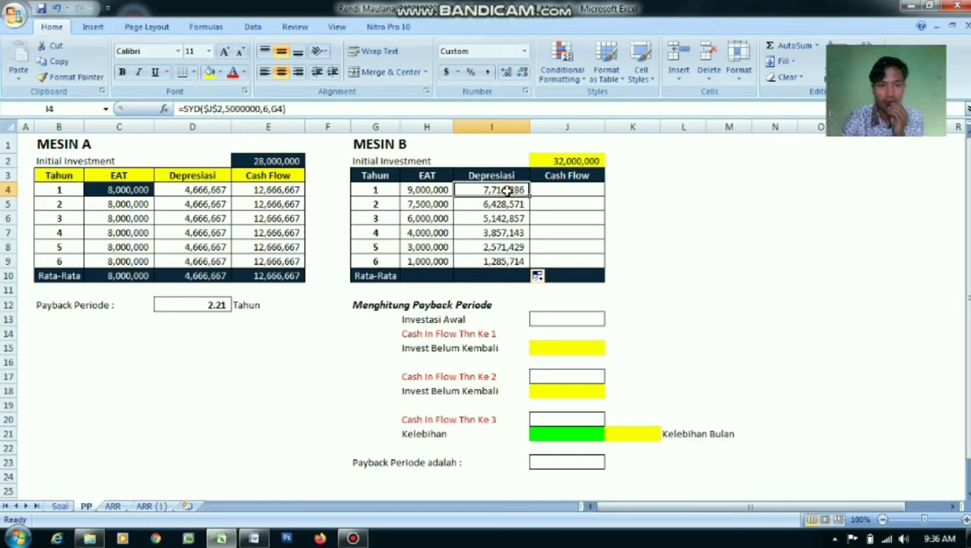
# Calculate Mesin B's Cash Flow in J4 as EAT plus depreciation, =H4+I4, and fill it down through year 6.
pyautogui.click(548, 191)
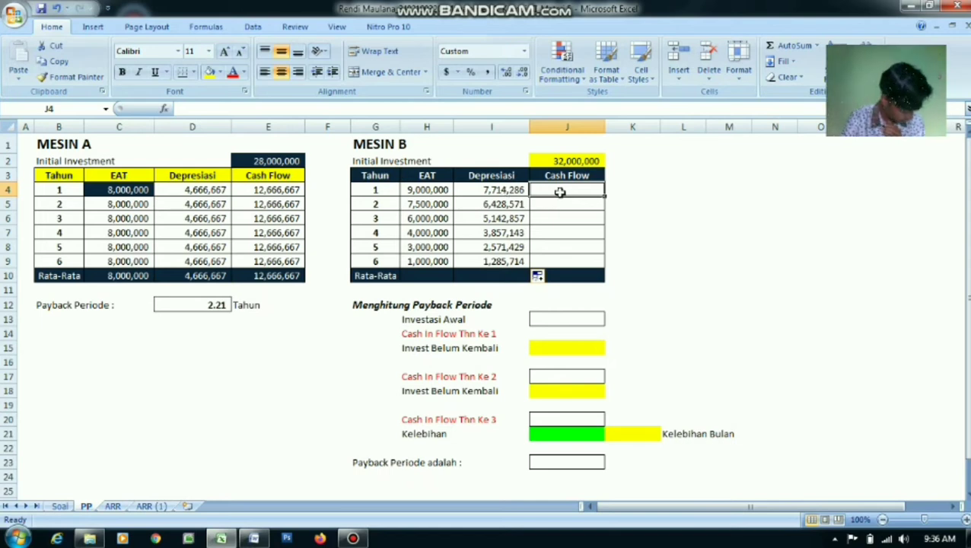
pyautogui.write('=')
pyautogui.click(428, 190)
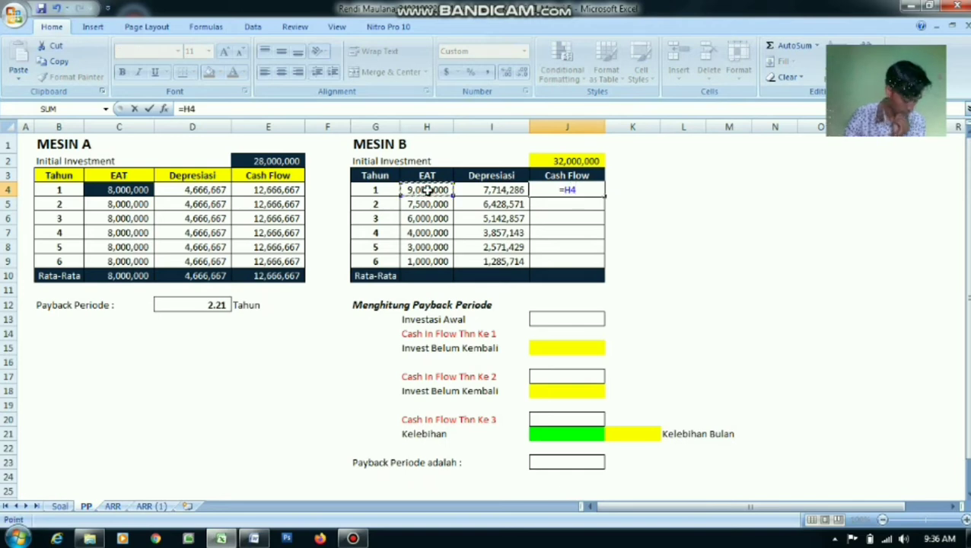
pyautogui.write('+')
pyautogui.click(481, 190)
pyautogui.press('Return')
pyautogui.click(564, 189)
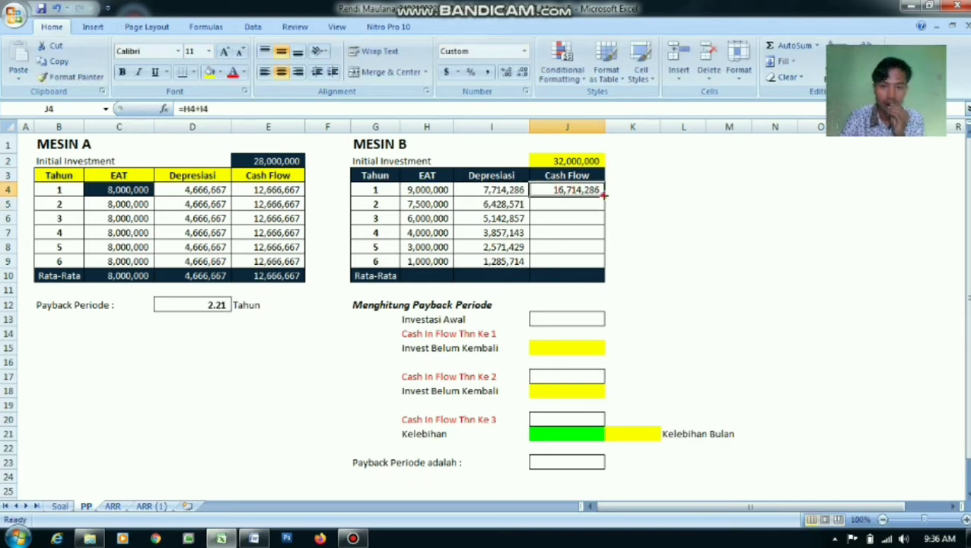
pyautogui.doubleClick(600, 195)
pyautogui.click(636, 219)
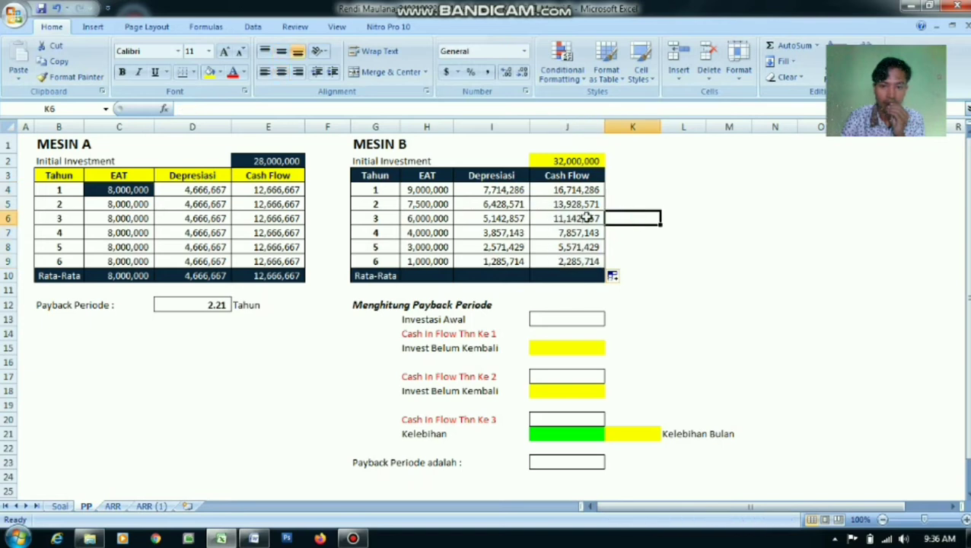
# Check the arguments of Mesin B's SYD formula in I4 against its Nilai Residu on the Soal sheet.
pyautogui.click(499, 191)
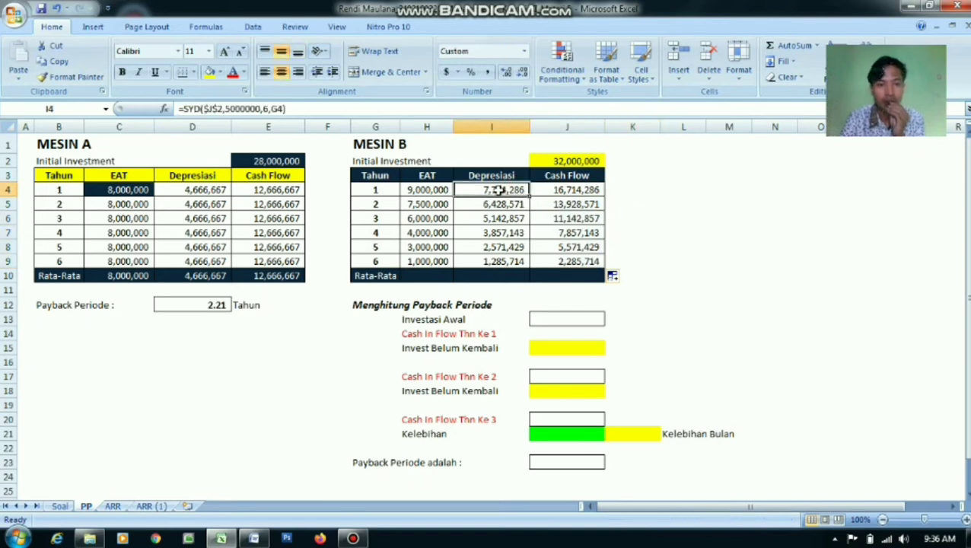
pyautogui.doubleClick(500, 191)
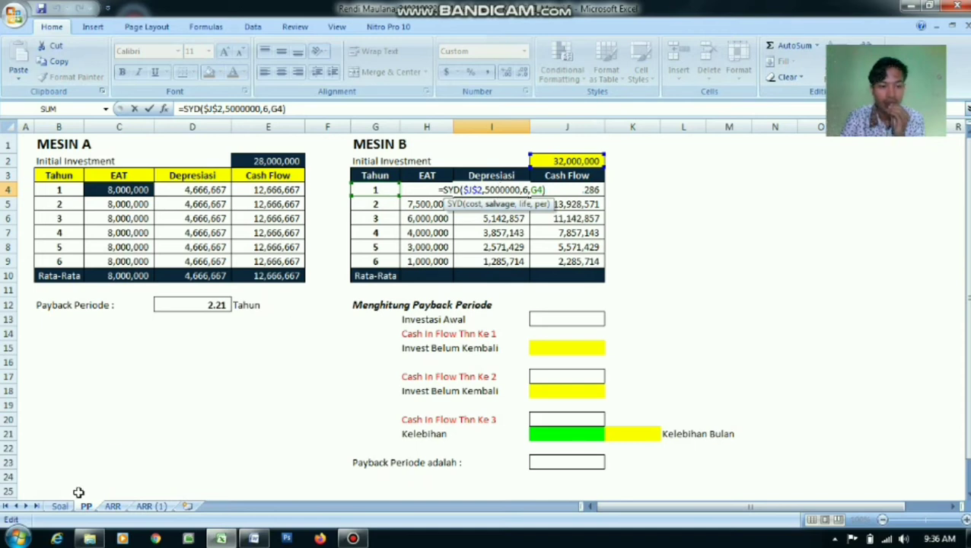
pyautogui.click(60, 507)
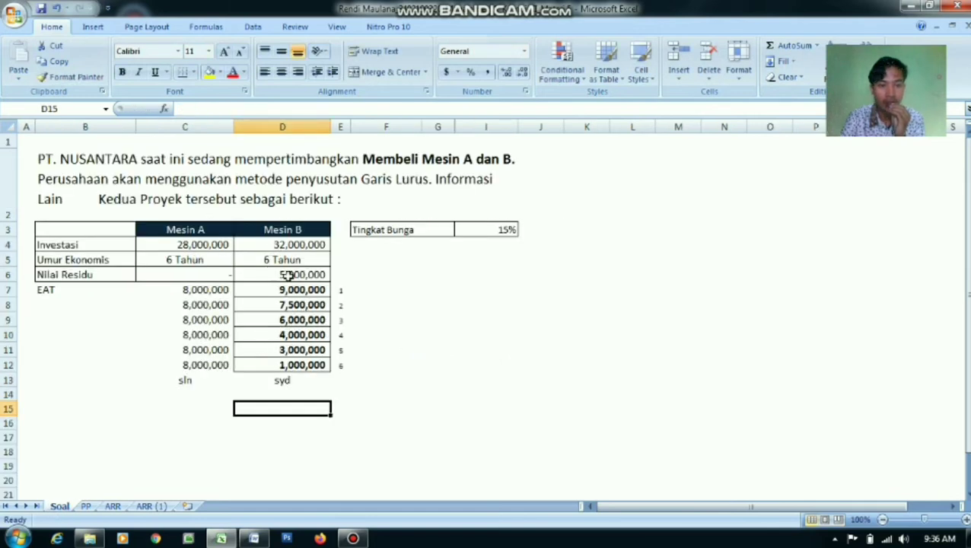
pyautogui.click(86, 506)
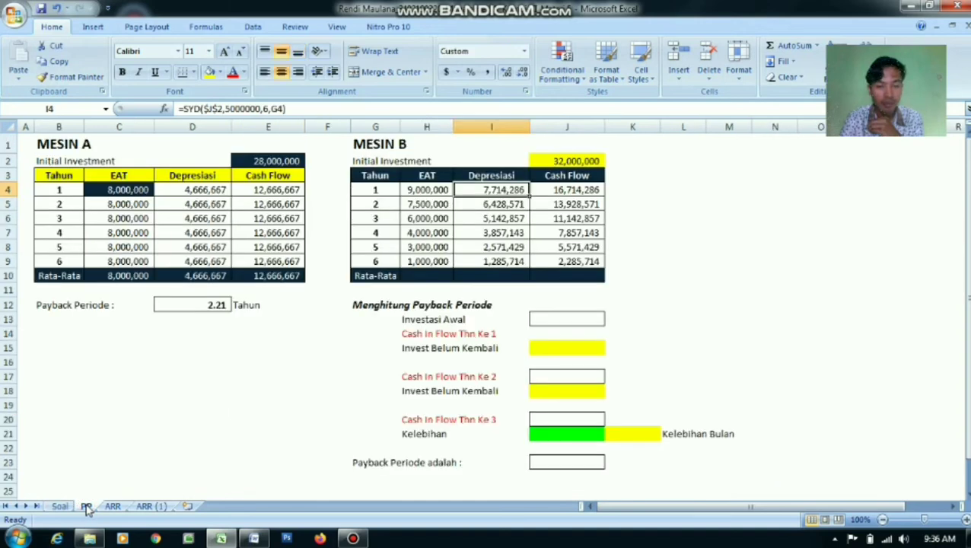
pyautogui.click(667, 232)
# Fill Mesin B's Rata-Rata row, H10:J10, with the averages of the EAT, Depresiasi and Cash Flow columns.
pyautogui.click(566, 319)
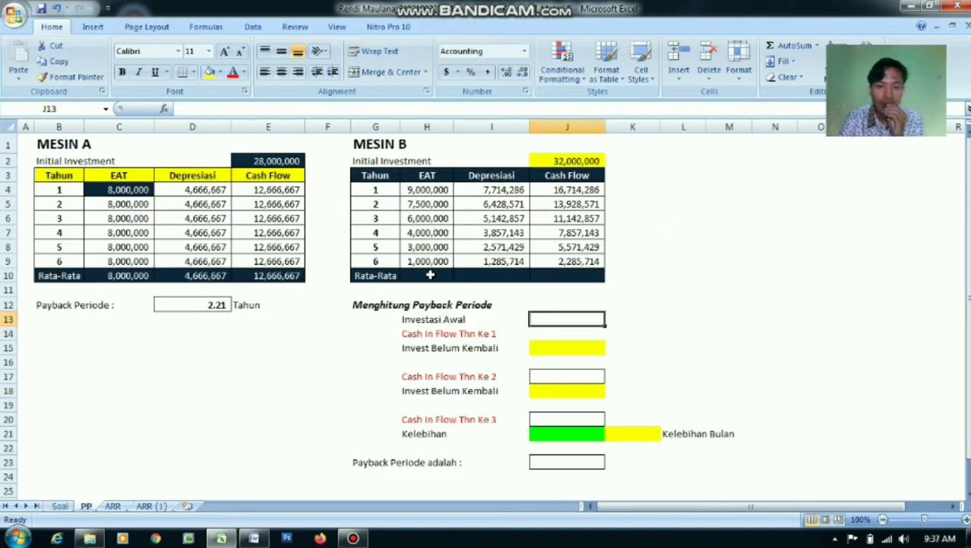
pyautogui.moveTo(430, 275); pyautogui.dragTo(552, 276)
pyautogui.click(817, 46)
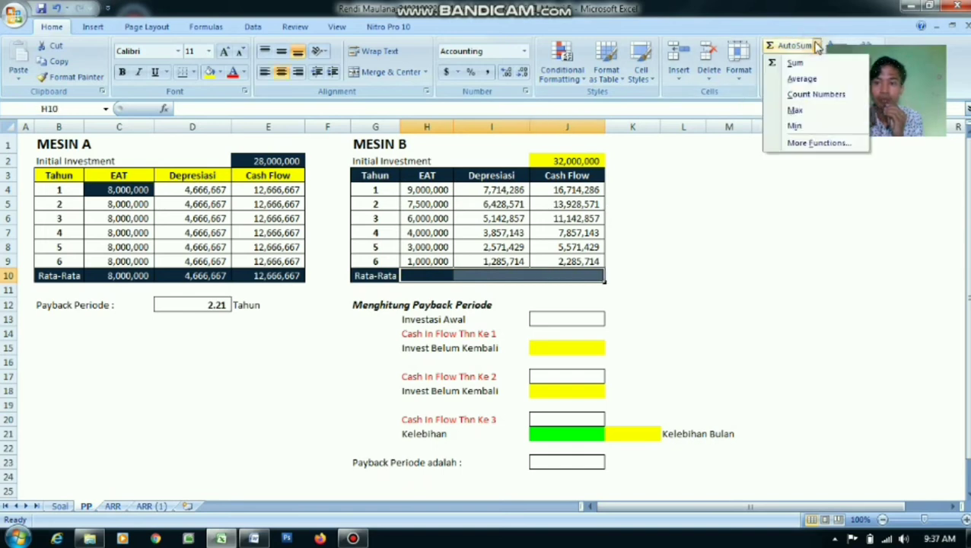
pyautogui.click(802, 79)
pyautogui.click(719, 203)
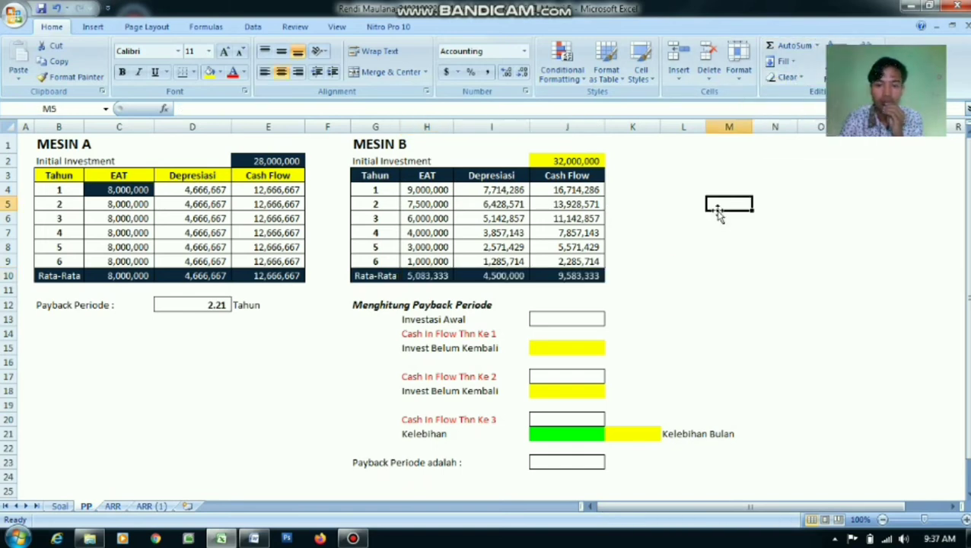
# Link Mesin B's Investasi Awal in J13 to its initial investment with =J2.
pyautogui.click(564, 318)
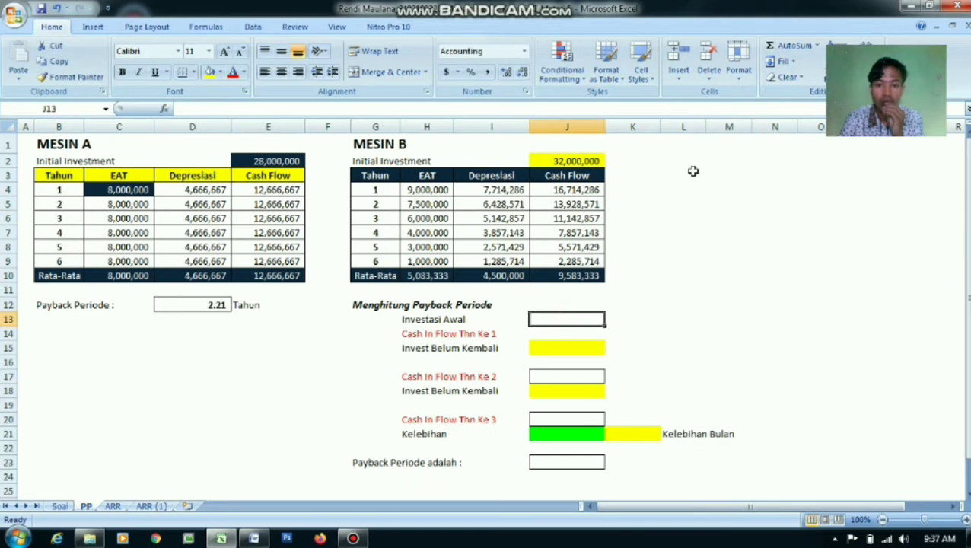
pyautogui.write('=')
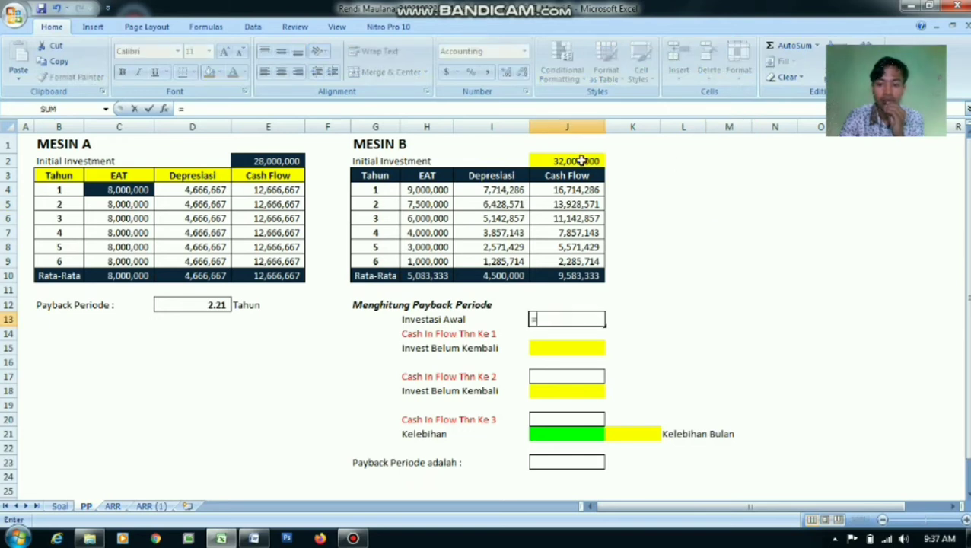
pyautogui.click(582, 161)
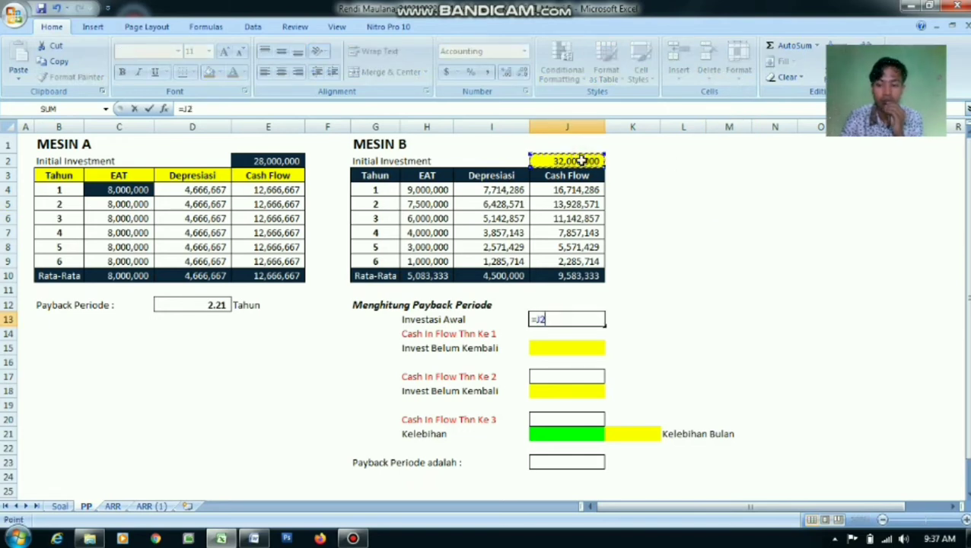
pyautogui.press('Return')
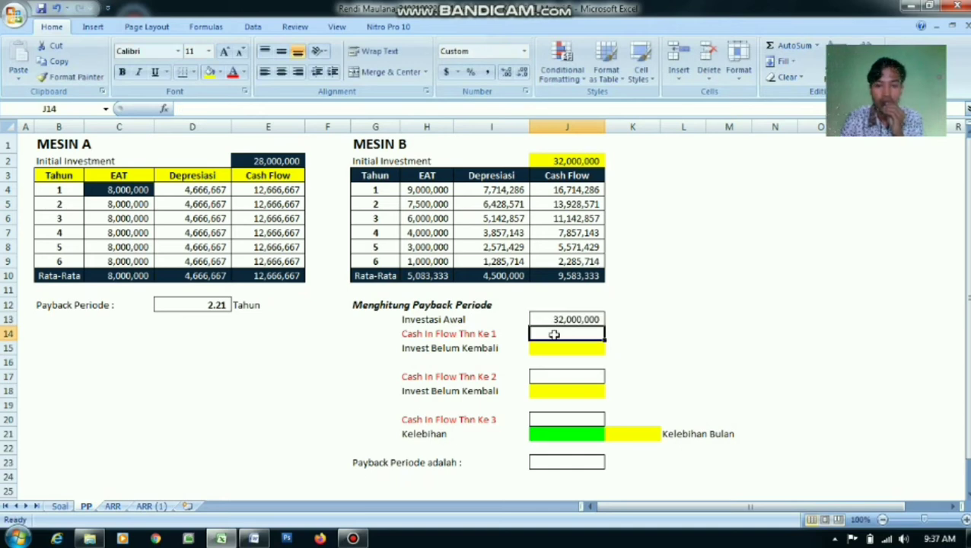
# Link Mesin B's Cash In Flow Thn Ke 1 in J14 to the year 1 cash flow with =J4.
pyautogui.write('=')
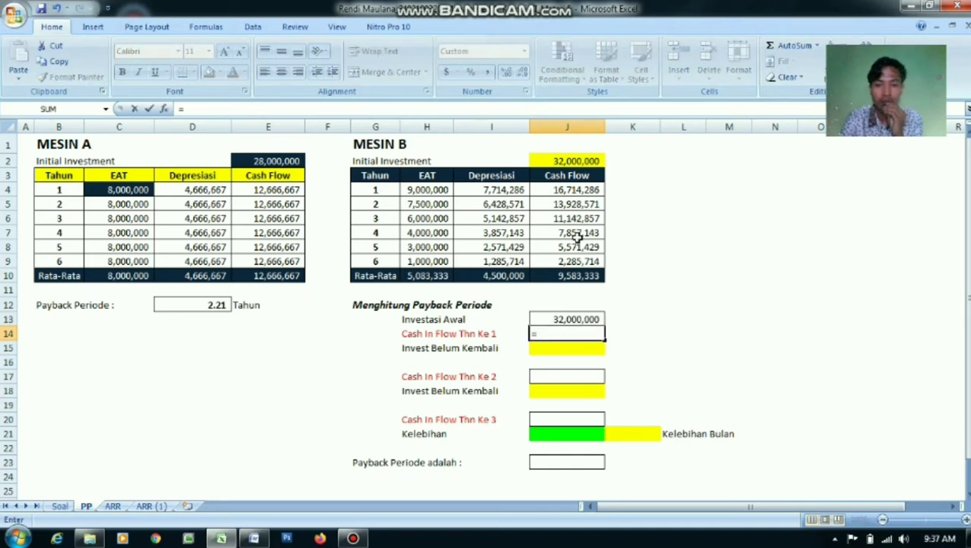
pyautogui.click(573, 190)
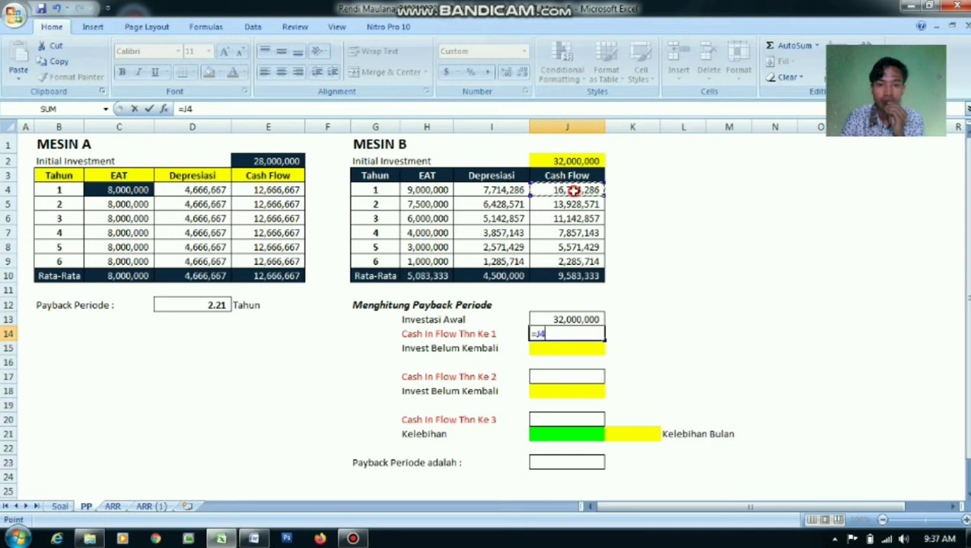
pyautogui.press('Return')
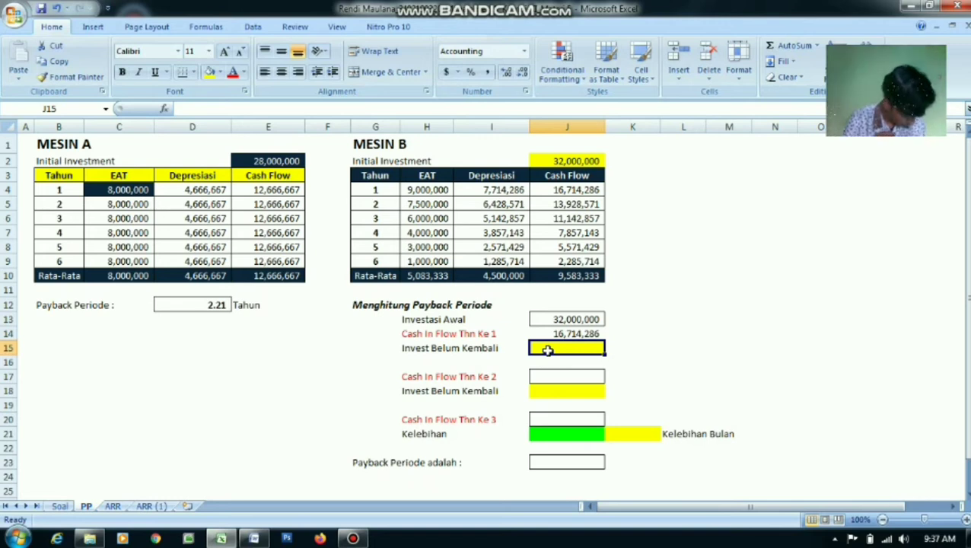
# Calculate the first-year Invest Belum Kembali in J15 as initial investment minus year 1 cash inflow, =J13-J14.
pyautogui.write('=')
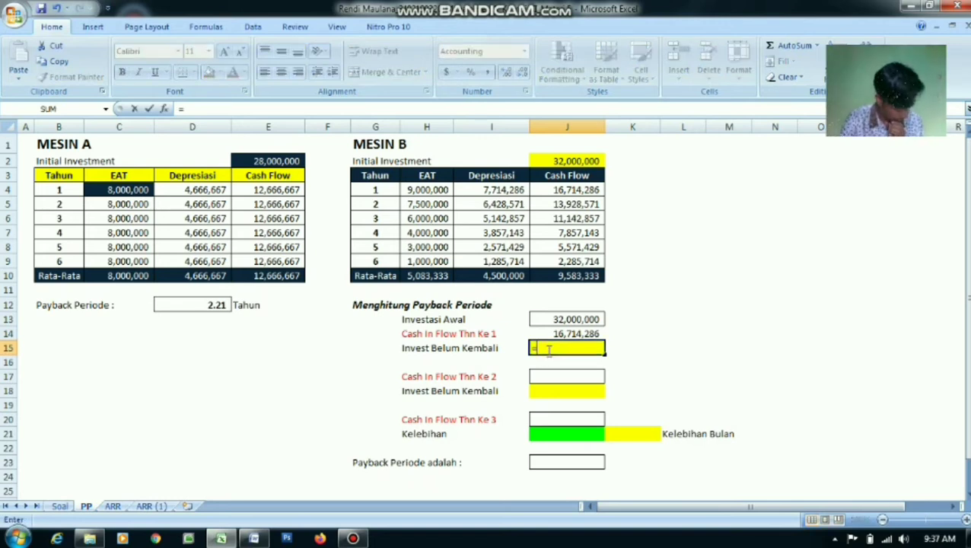
pyautogui.click(567, 319)
pyautogui.write('-')
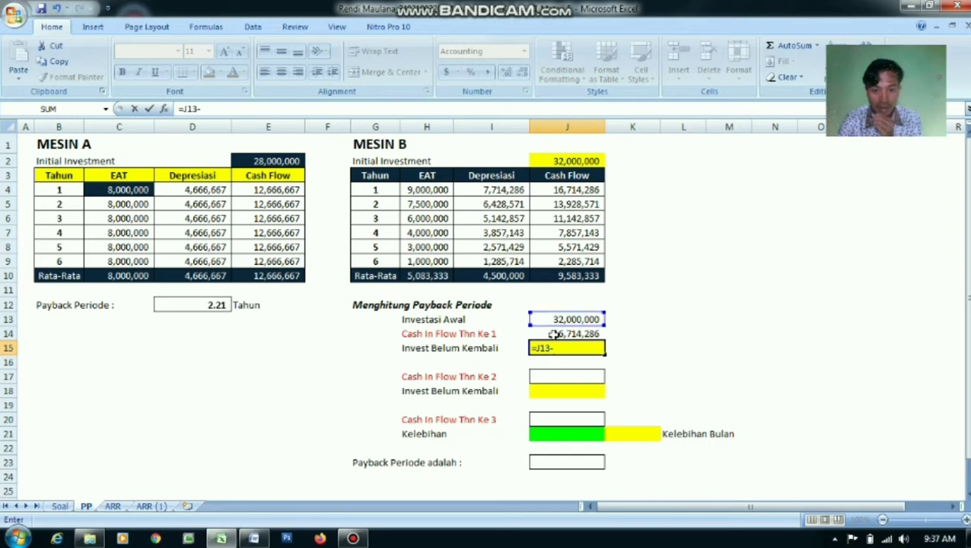
pyautogui.click(554, 336)
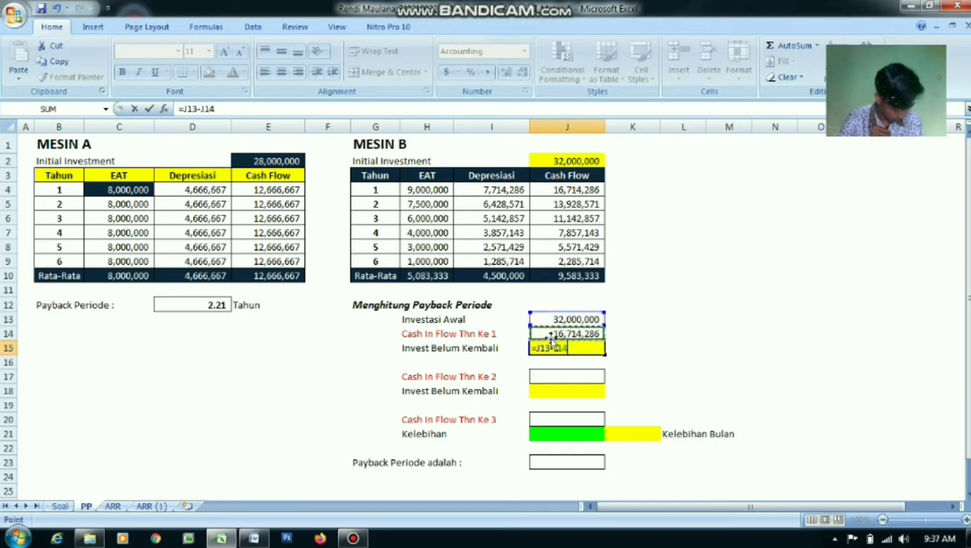
pyautogui.press('Return')
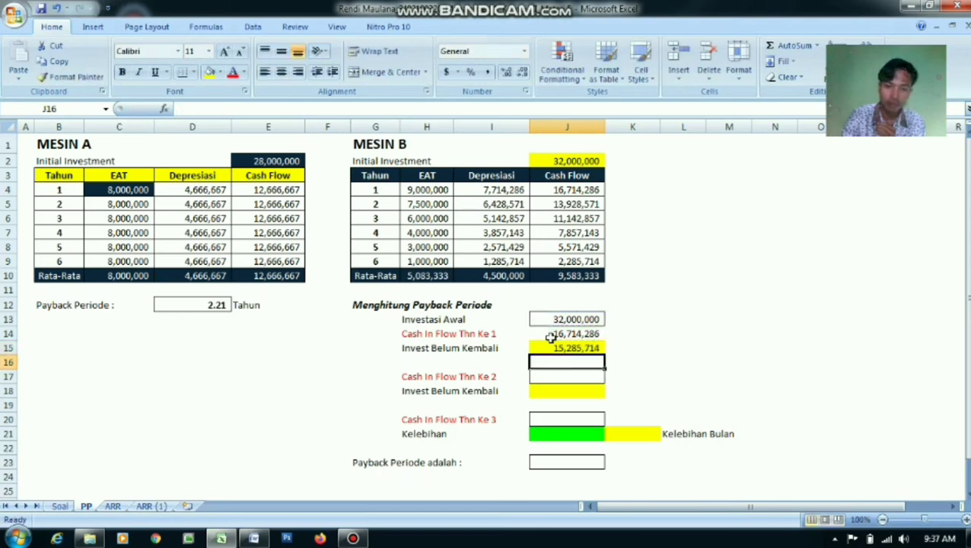
pyautogui.click(628, 366)
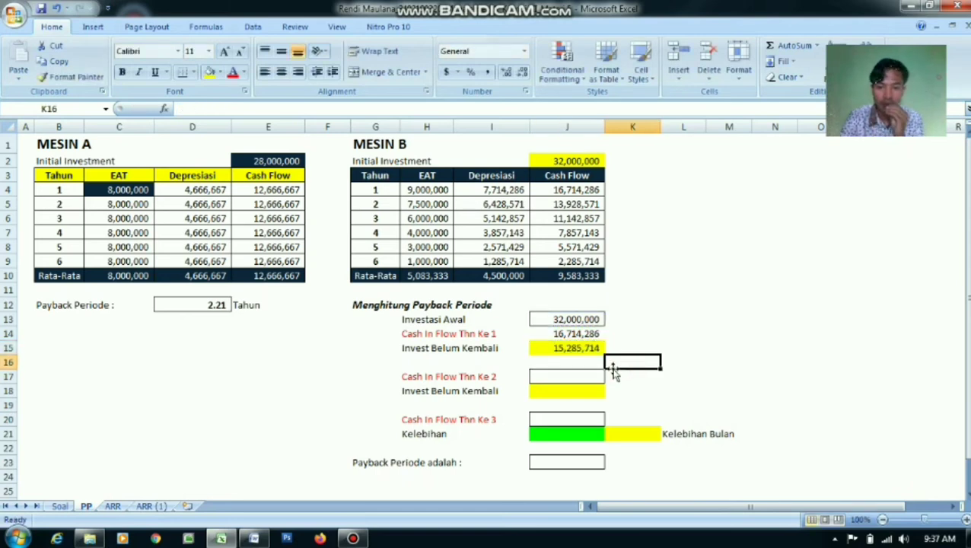
# Link Cash In Flow Thn Ke 2 in J17 to Mesin B's year 2 cash flow with =J5.
pyautogui.doubleClick(550, 379)
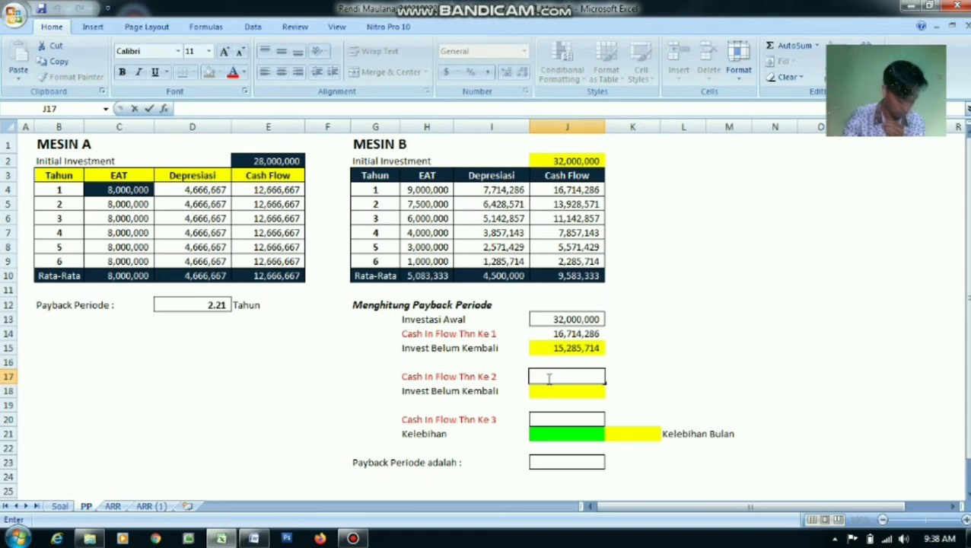
pyautogui.write('=')
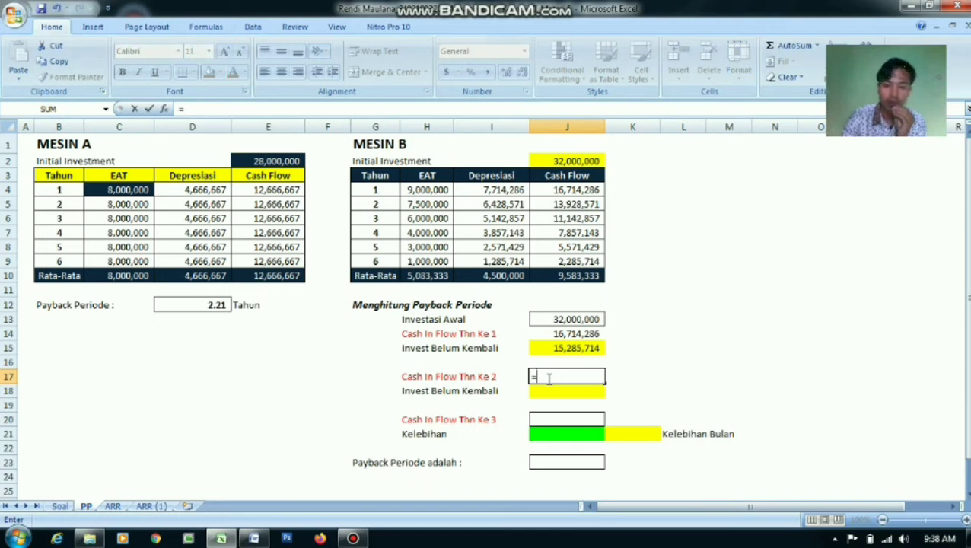
pyautogui.click(553, 204)
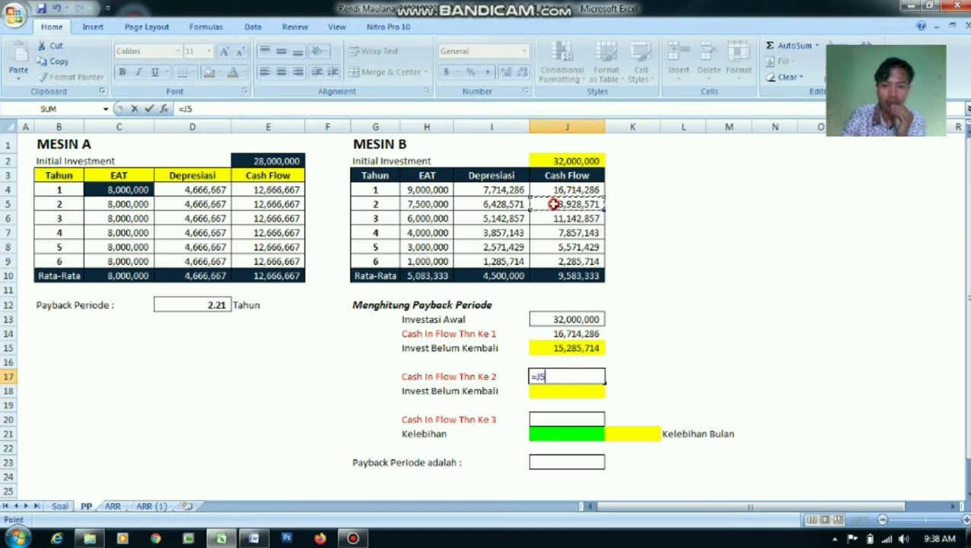
pyautogui.press('Return')
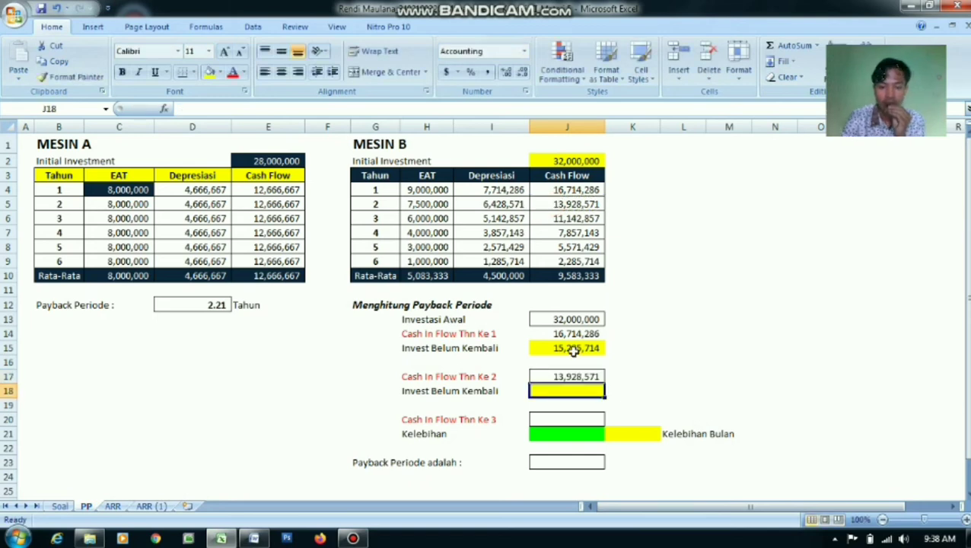
# Calculate the second-year Invest Belum Kembali in J18 as the previous unrecovered balance minus year 2 cash inflow, =J15-J17.
pyautogui.write('=')
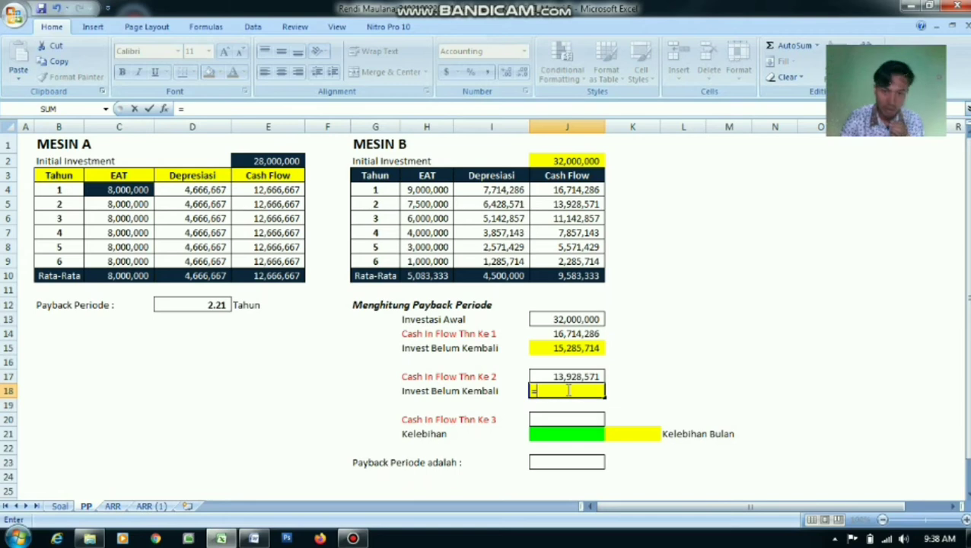
pyautogui.click(566, 348)
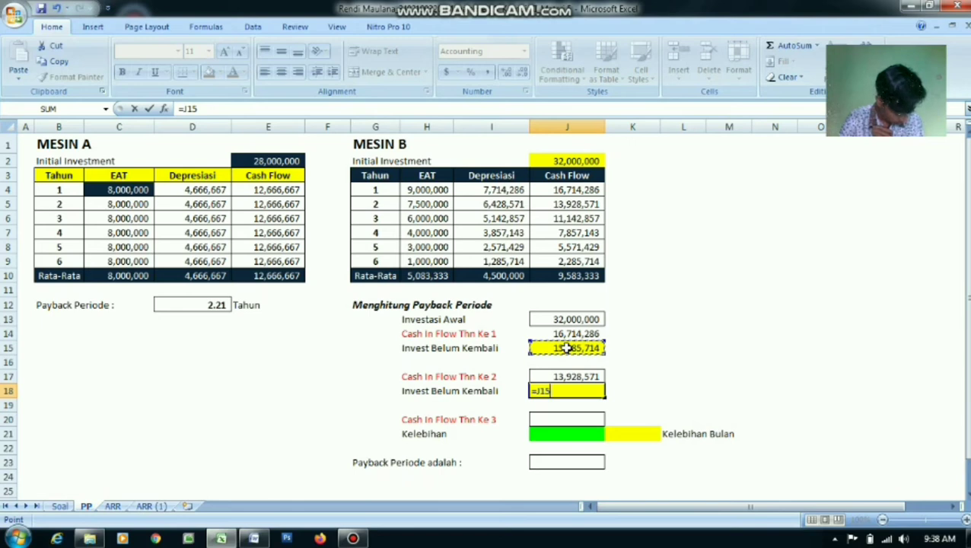
pyautogui.write('=')
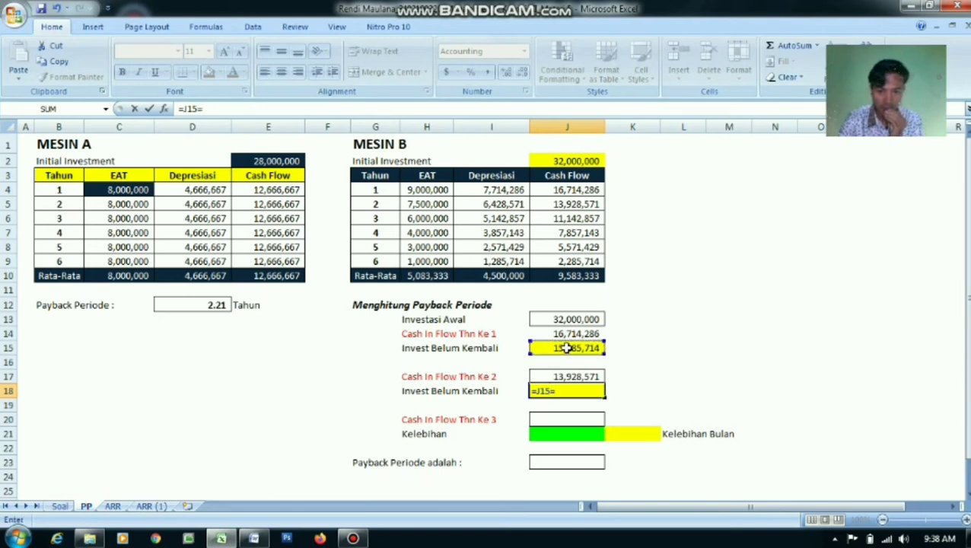
pyautogui.press('BackSpace')
pyautogui.write('-')
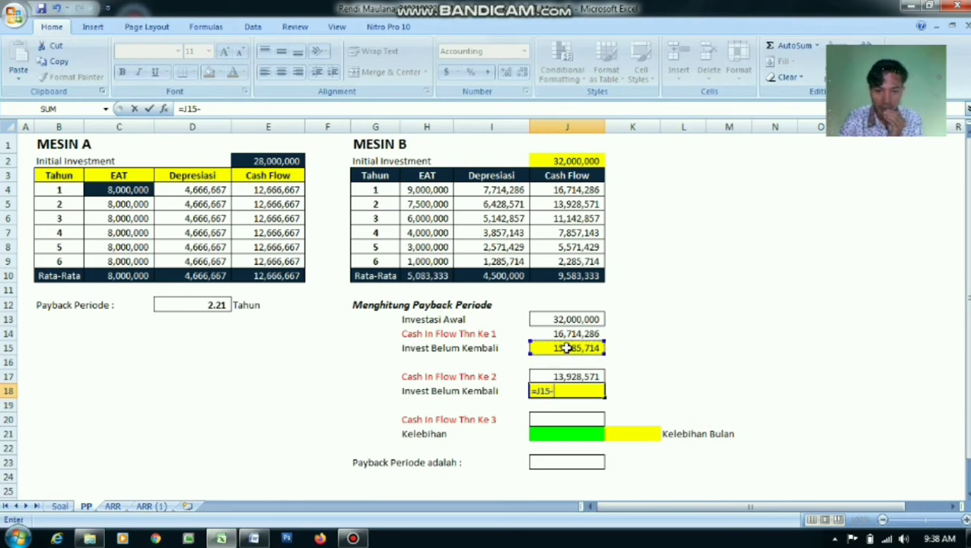
pyautogui.click(559, 377)
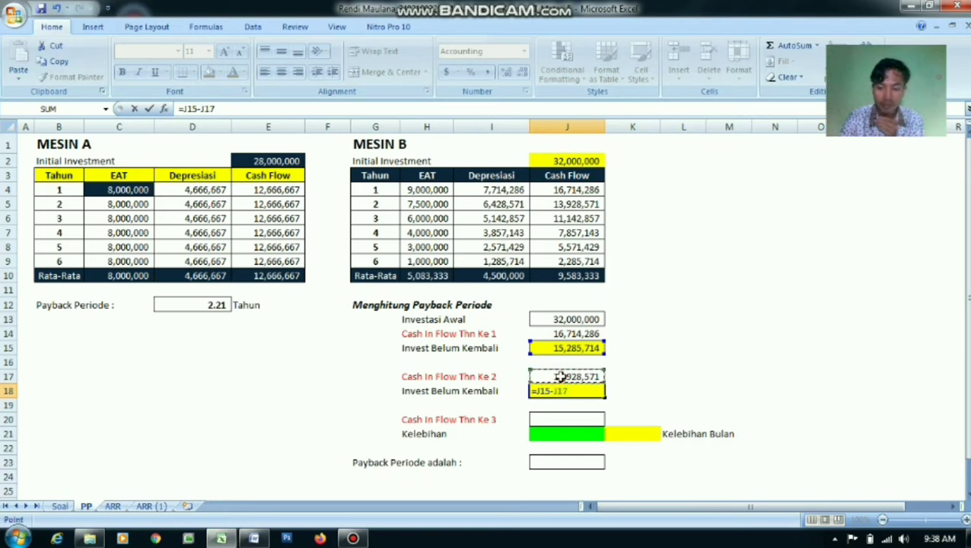
pyautogui.press('Return')
# Link Cash In Flow Thn Ke 3 in J20 to Mesin B's year 3 cash flow with =J6.
pyautogui.click(568, 422)
pyautogui.write('=')
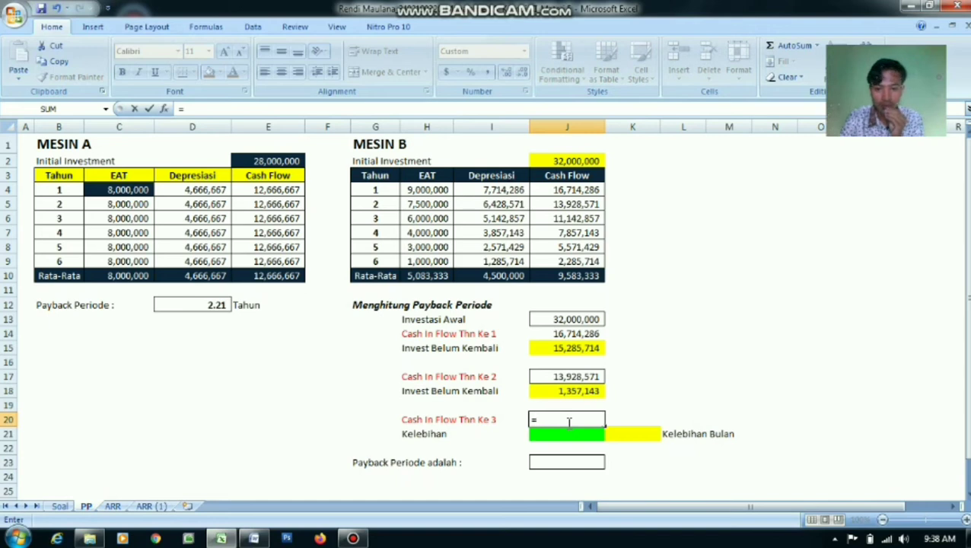
pyautogui.click(581, 219)
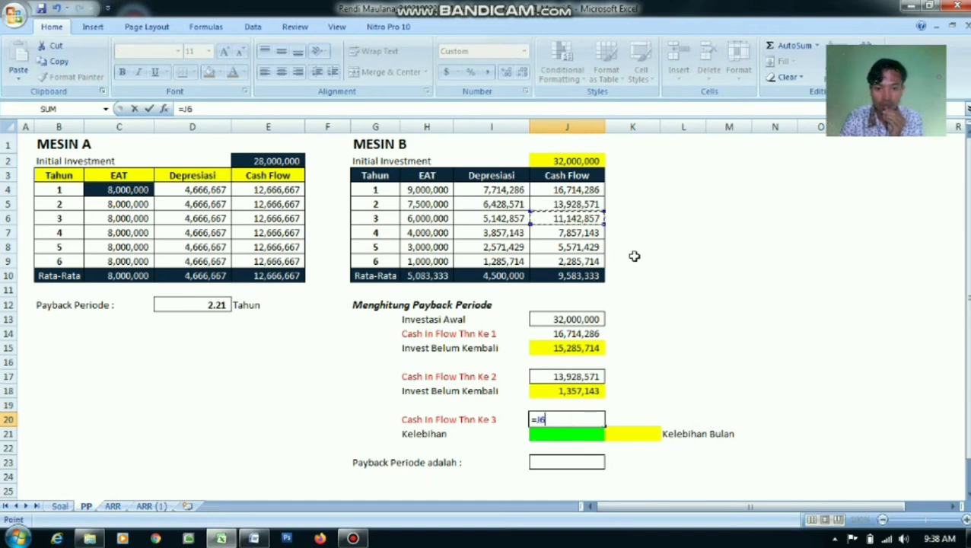
pyautogui.press('Return')
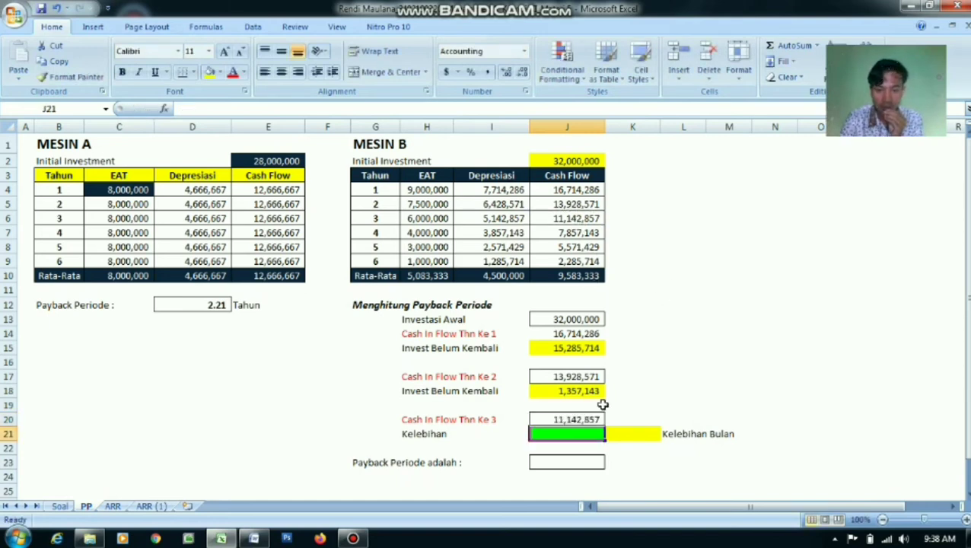
# Calculate the Kelebihan in J21 as the remaining investment minus year 3 cash inflow, =J18-J20.
pyautogui.write('=')
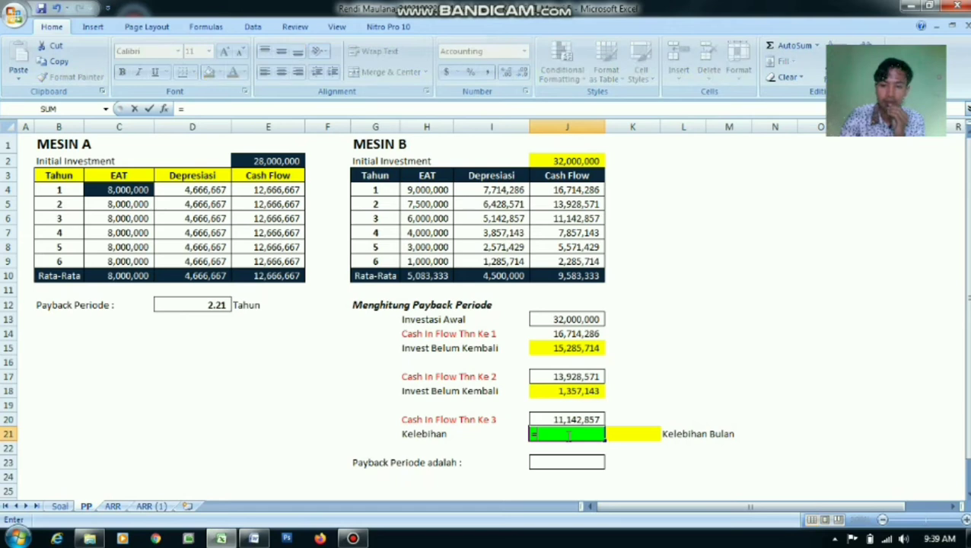
pyautogui.click(564, 392)
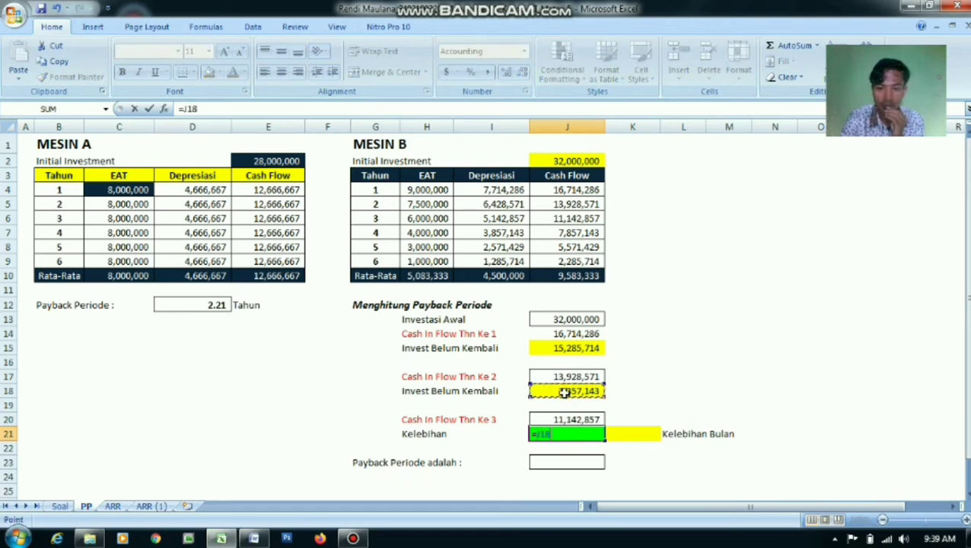
pyautogui.write('-')
pyautogui.click(562, 420)
pyautogui.press('Return')
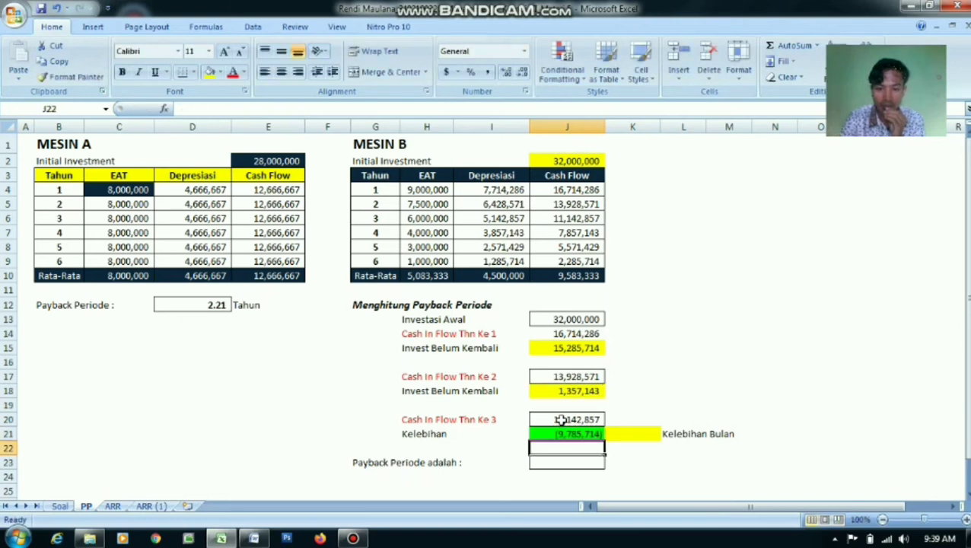
pyautogui.click(563, 434)
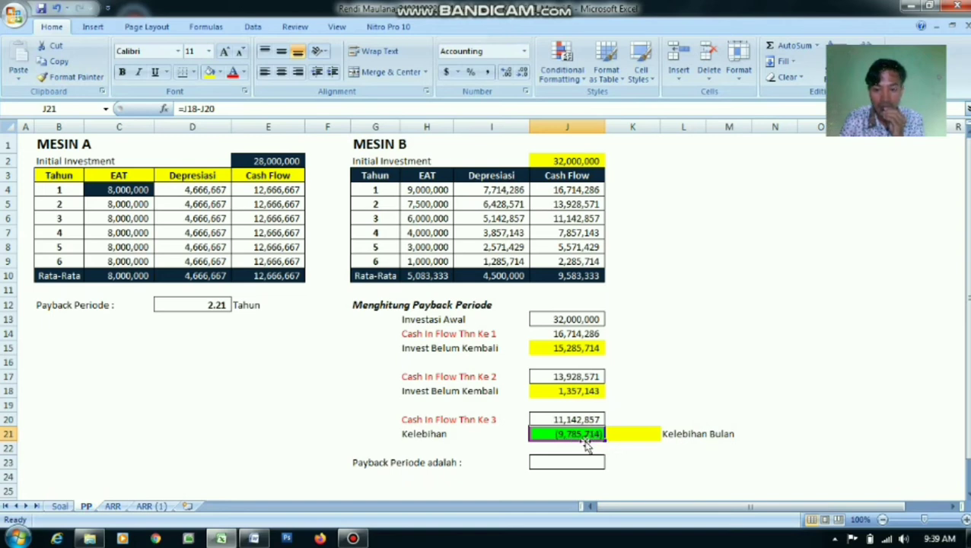
# Convert the Kelebihan to months in K21 with the formula =(-J21/J20)*12.
pyautogui.click(631, 433)
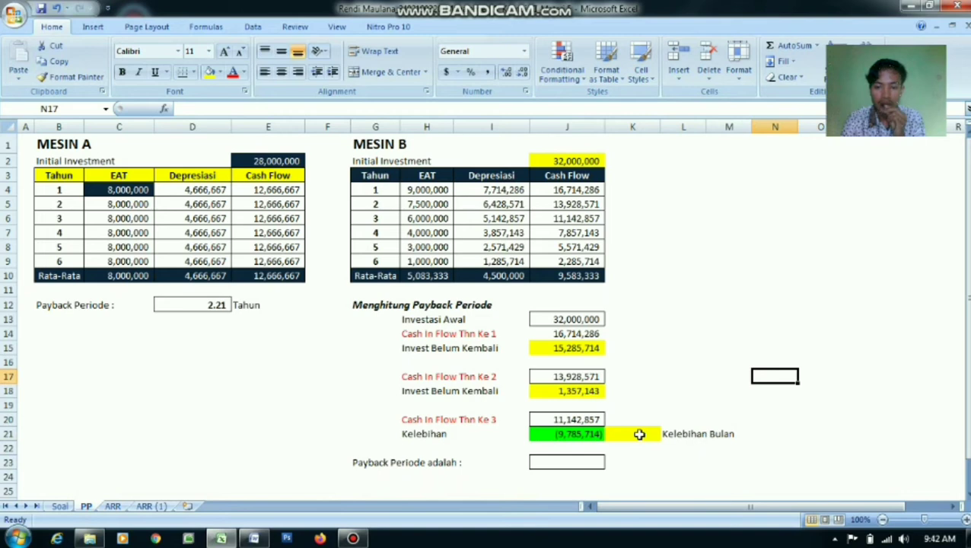
pyautogui.click(640, 433)
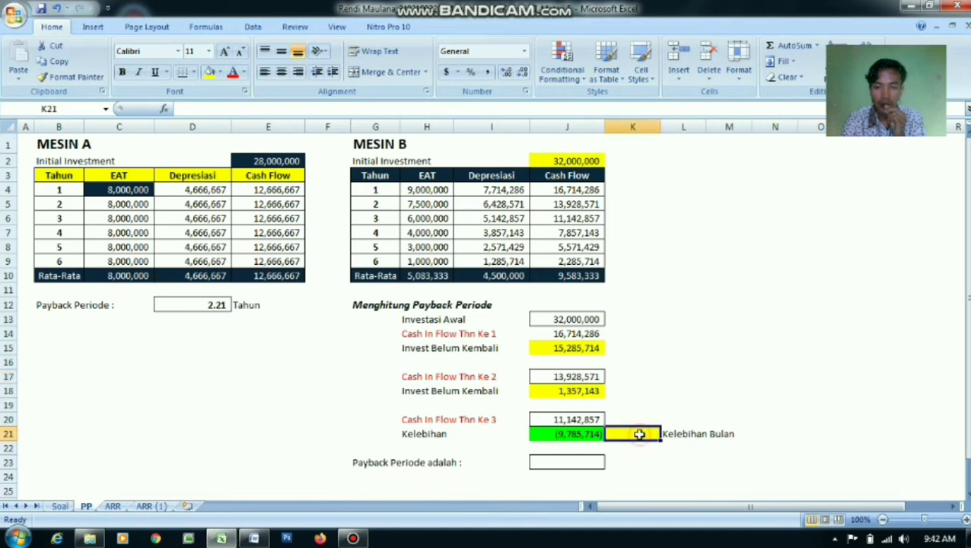
pyautogui.write('=')
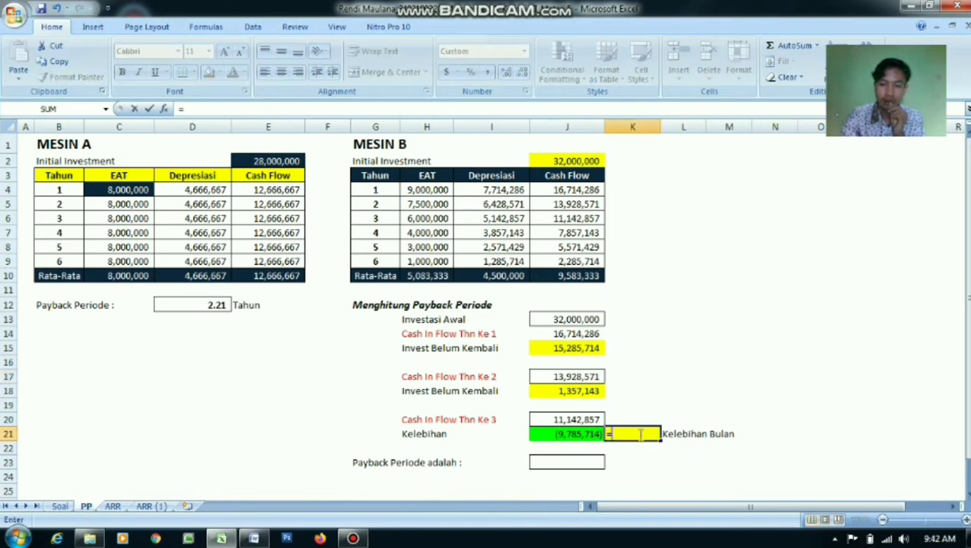
pyautogui.write('(-')
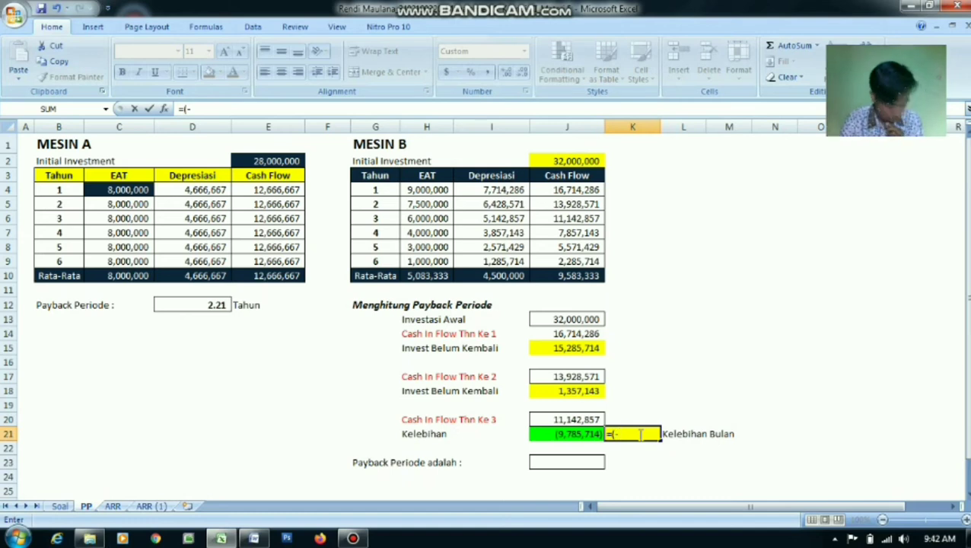
pyautogui.click(590, 434)
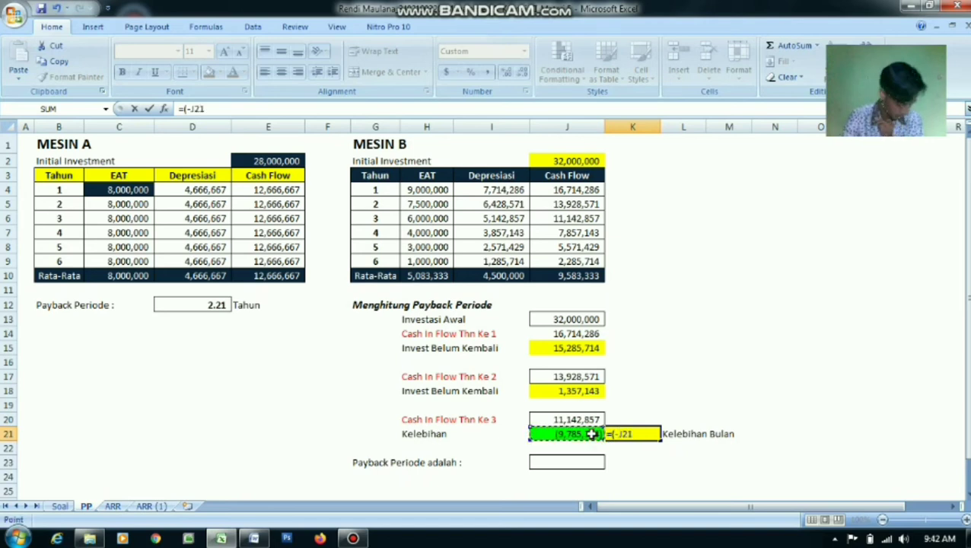
pyautogui.write('/')
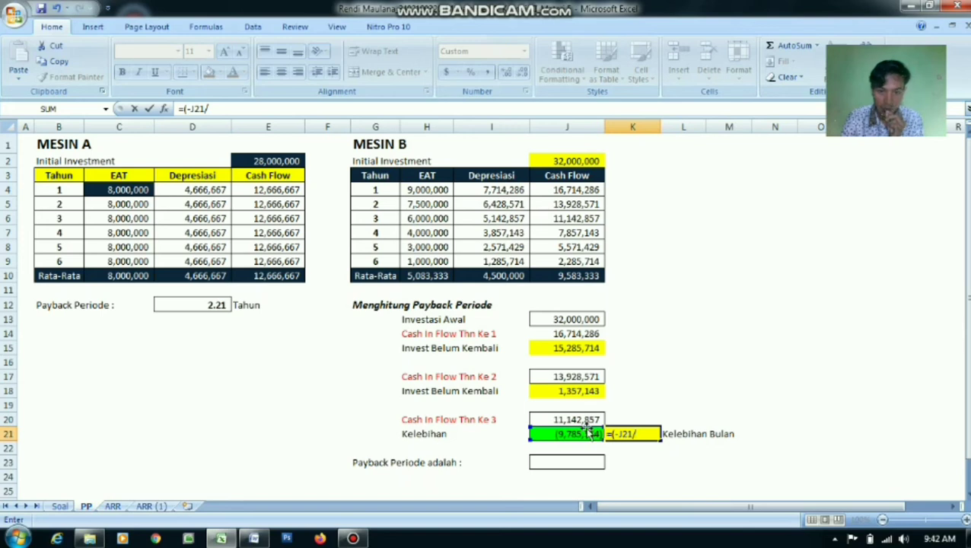
pyautogui.click(580, 419)
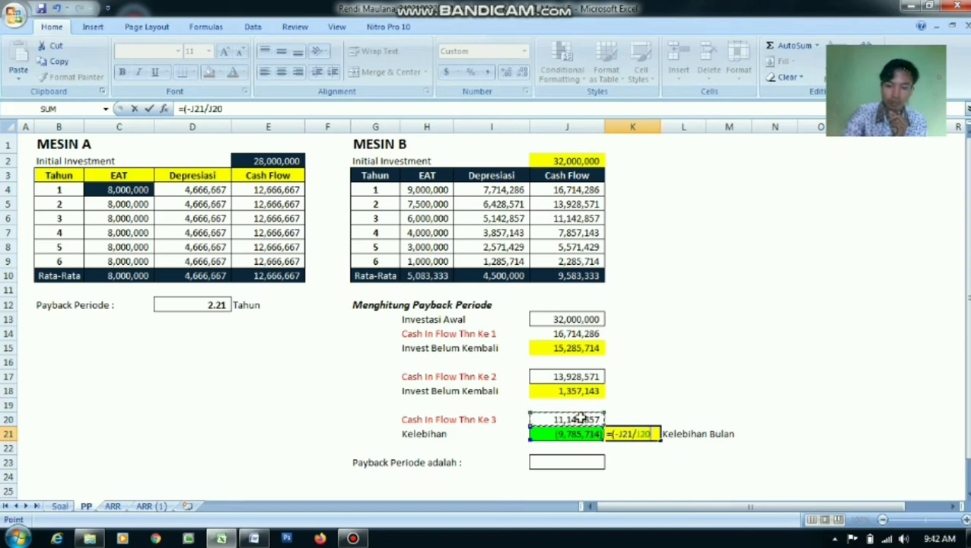
pyautogui.write(')*')
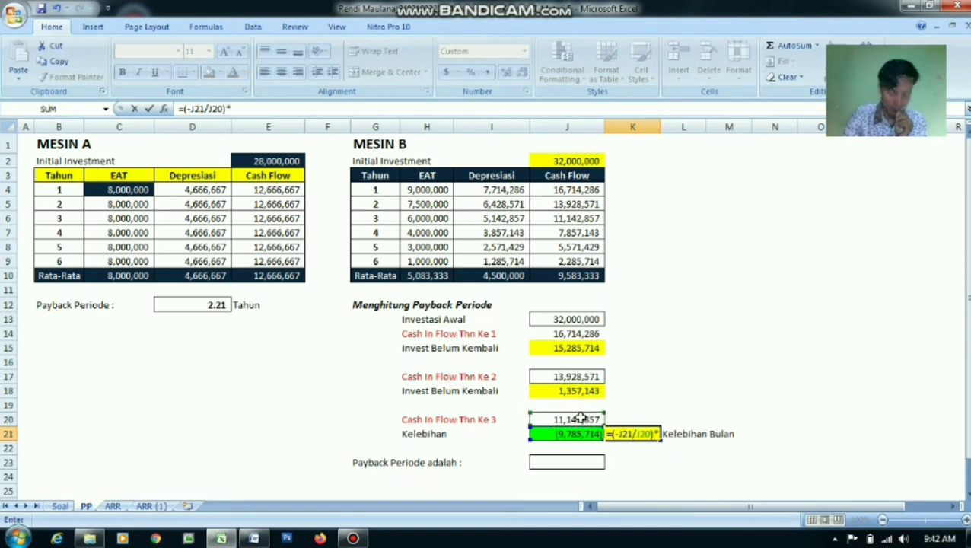
pyautogui.write('12')
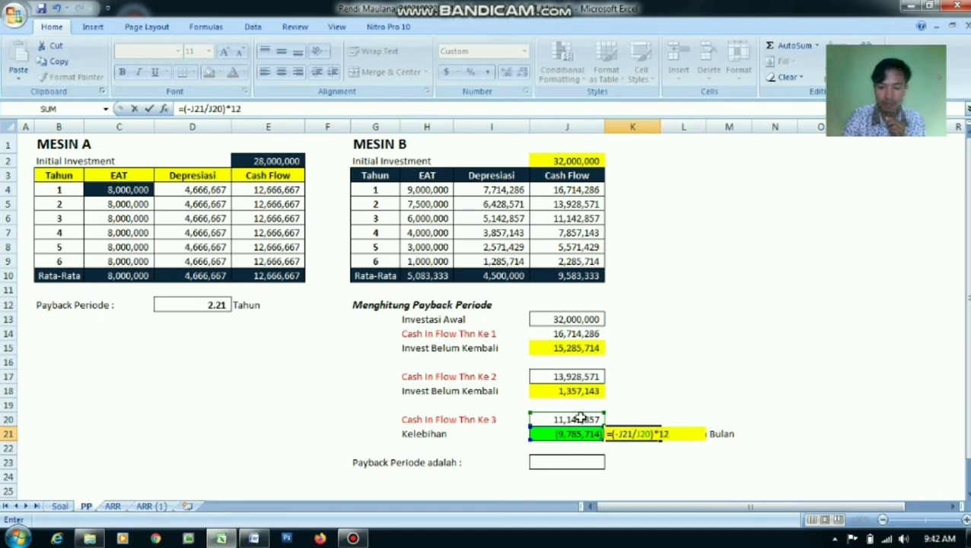
pyautogui.press('Return')
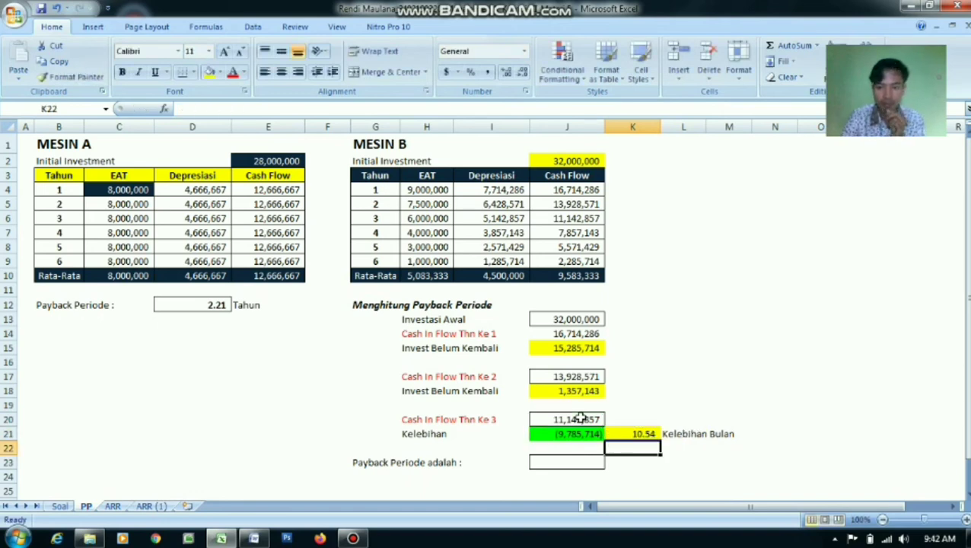
pyautogui.click(719, 459)
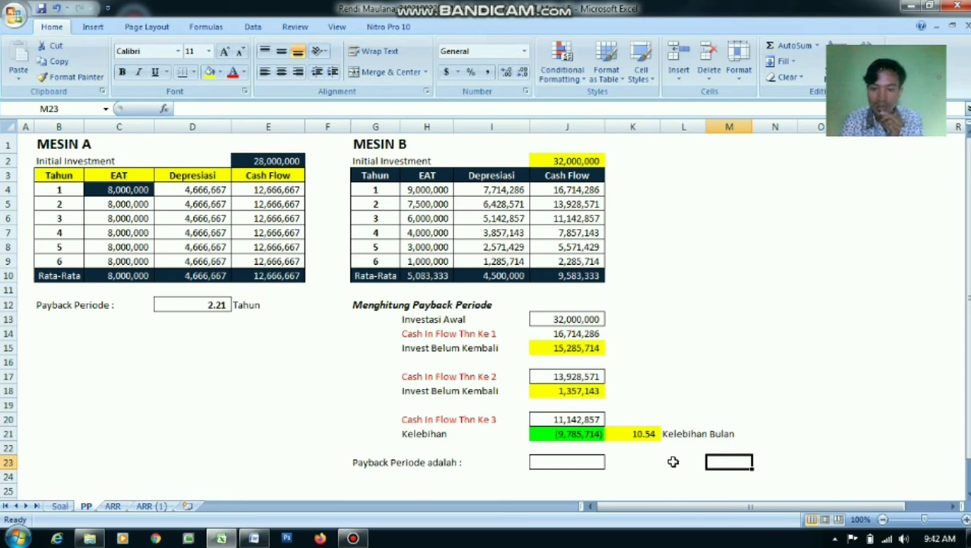
# Calculate Mesin B's payback period in years in J23 with the formula =(36-K21)/12.
pyautogui.click(581, 458)
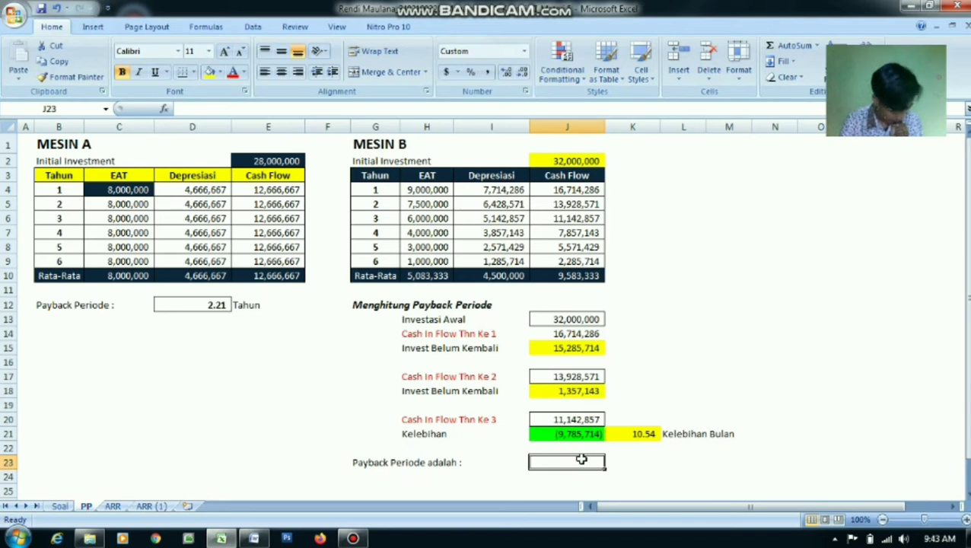
pyautogui.write('=')
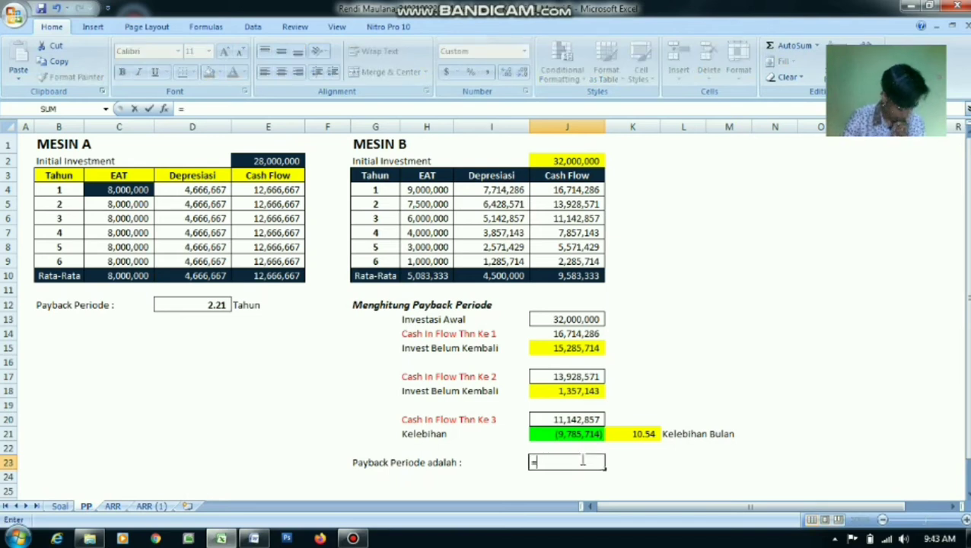
pyautogui.write('(36')
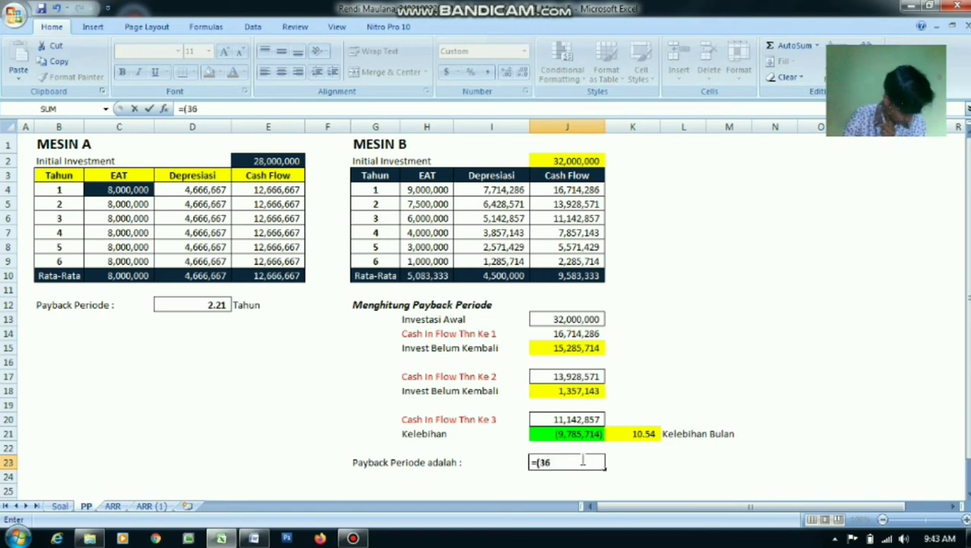
pyautogui.write('-')
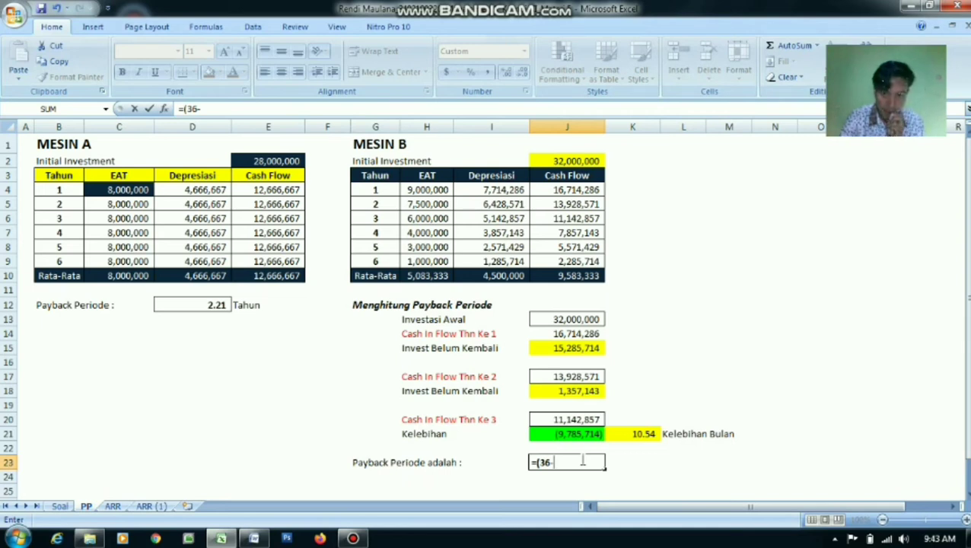
pyautogui.click(639, 437)
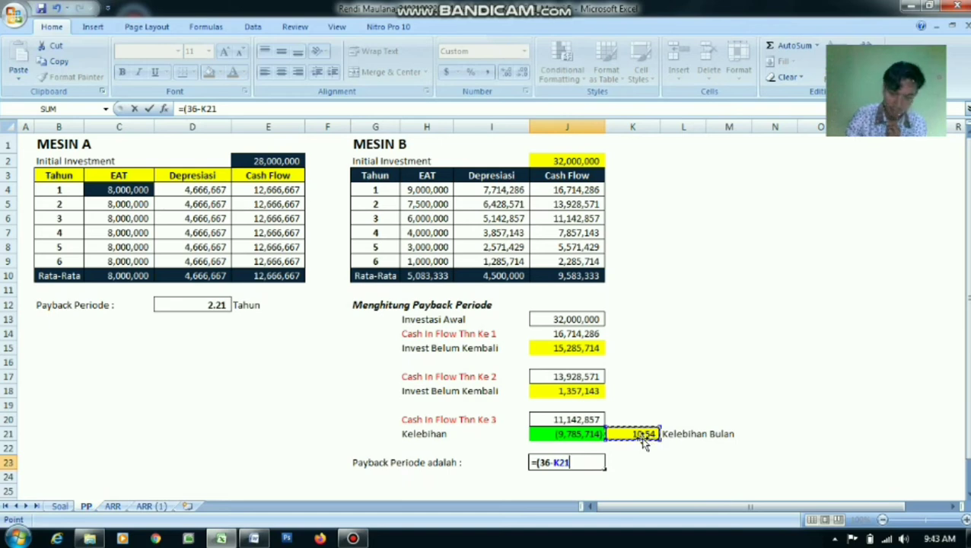
pyautogui.write(')')
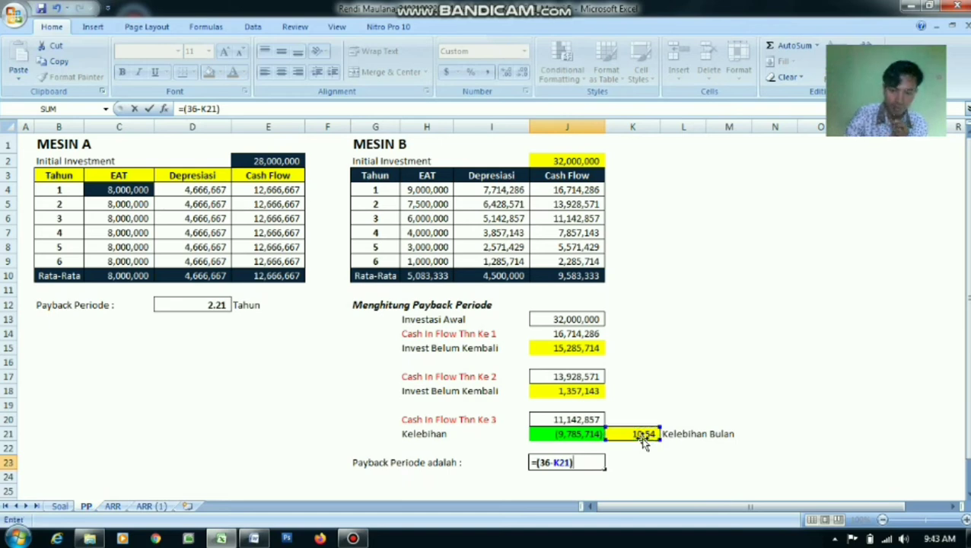
pyautogui.write('/12')
pyautogui.press('Return')
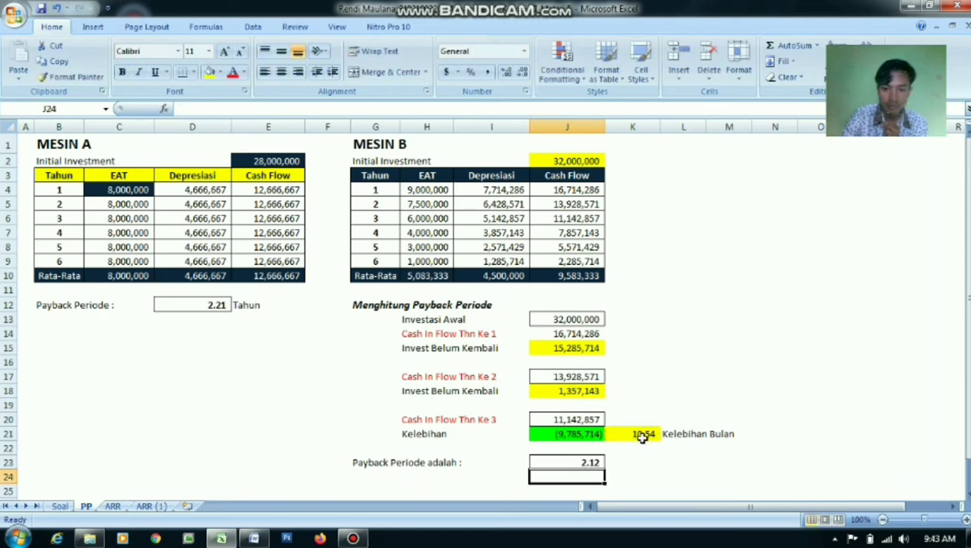
pyautogui.click(623, 472)
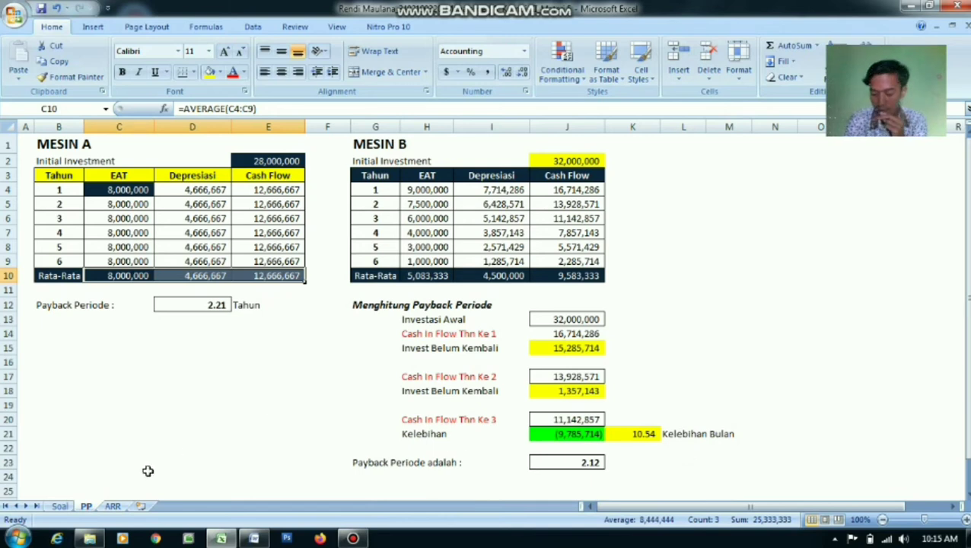
# On the ARR sheet, link Mesin A's year 1 Depresiasi in D4 to the PP sheet with =PP!D4 and fill it down to year 6.
pyautogui.click(112, 506)
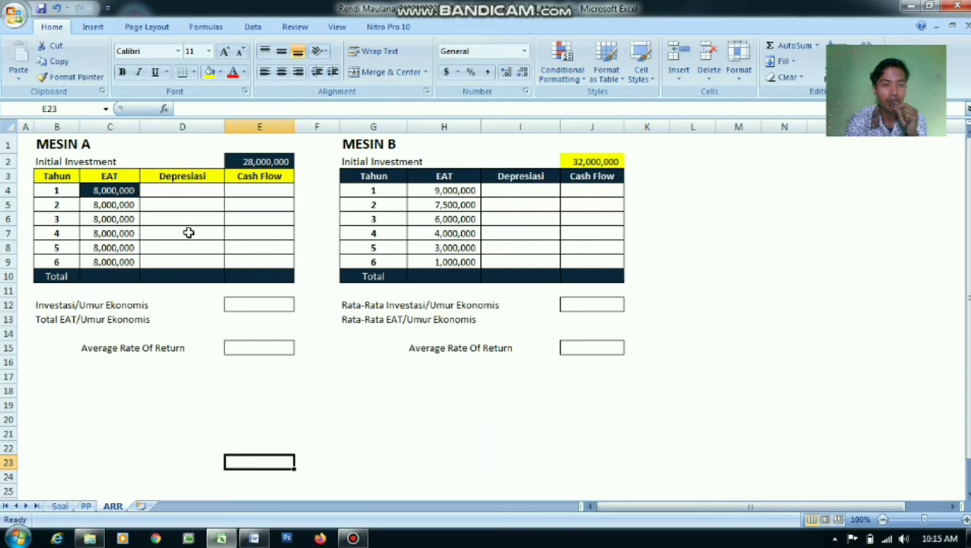
pyautogui.click(186, 191)
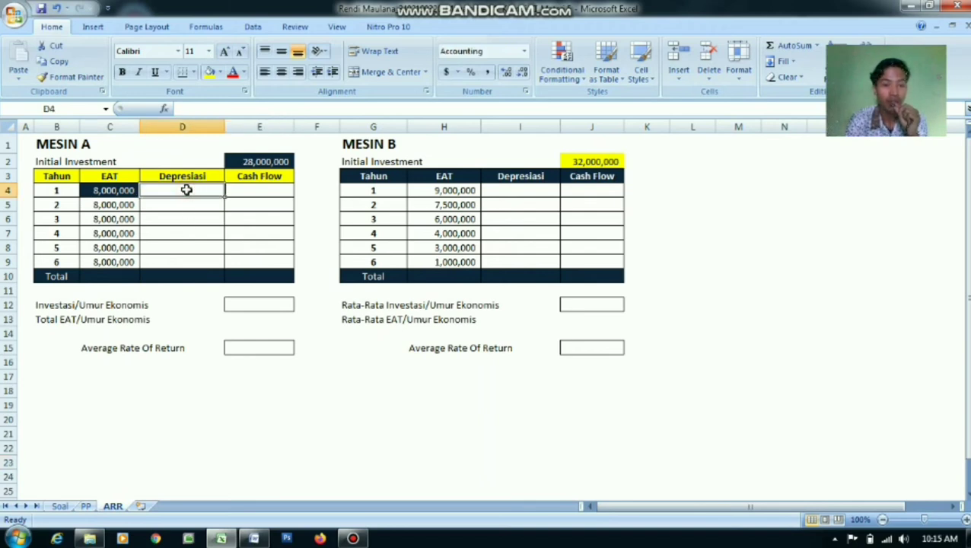
pyautogui.write('=')
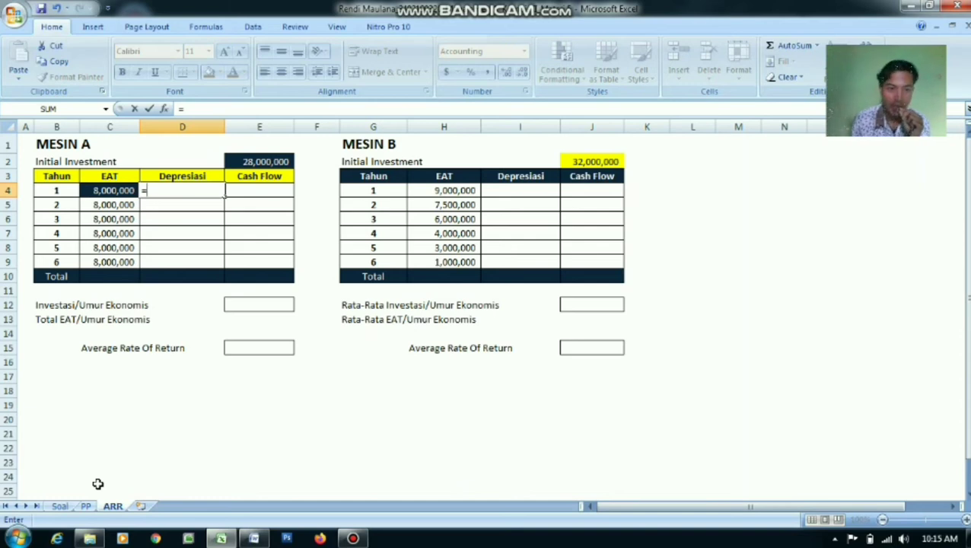
pyautogui.click(86, 506)
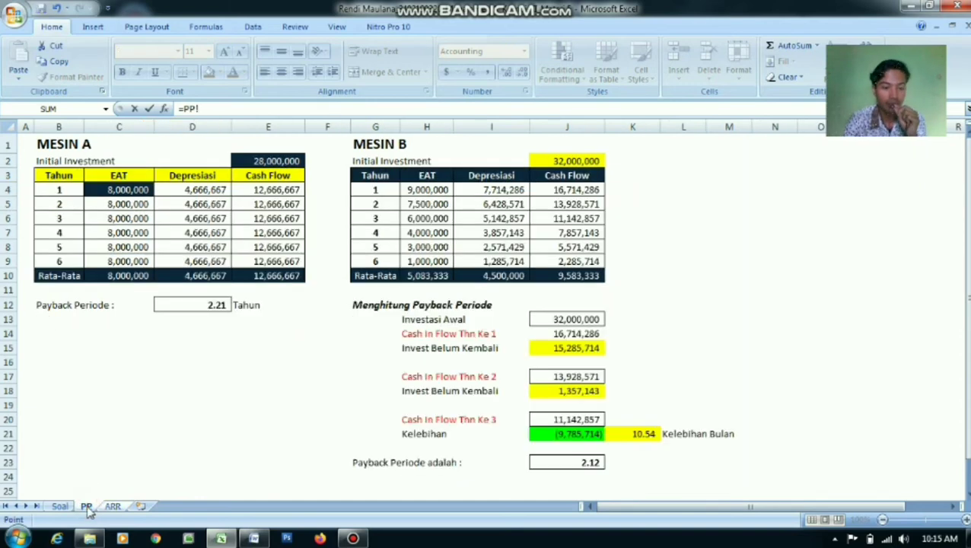
pyautogui.click(205, 191)
pyautogui.press('Return')
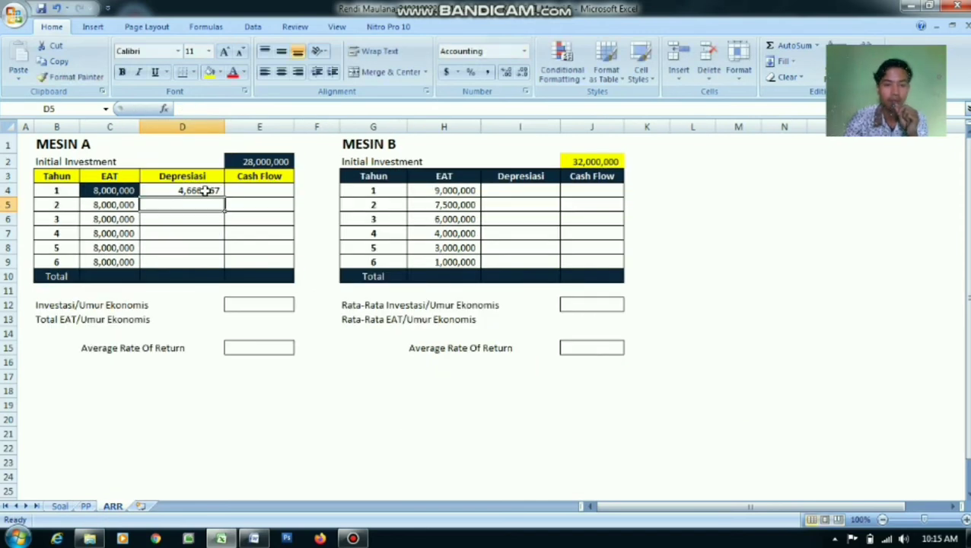
pyautogui.click(206, 191)
pyautogui.doubleClick(224, 197)
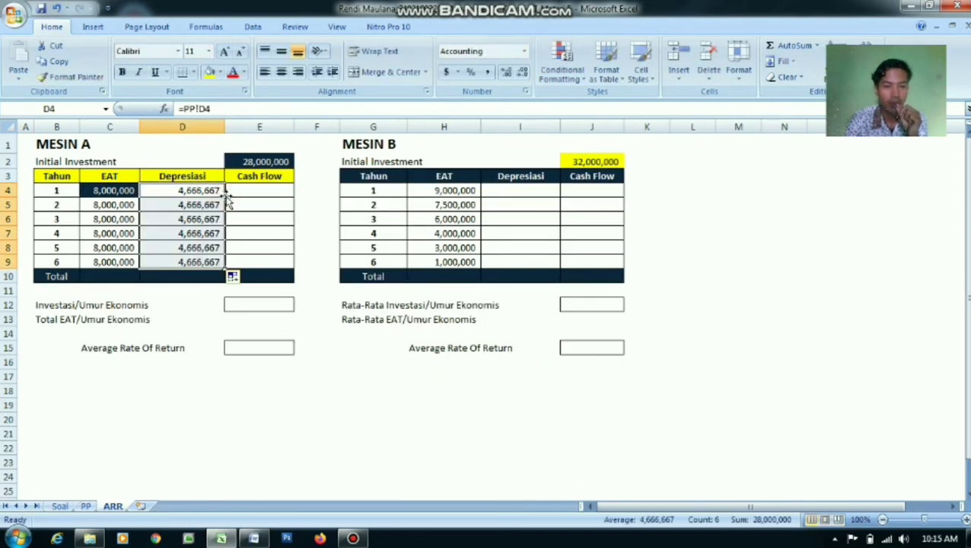
# Calculate Mesin A's Cash Flow in E4 as EAT plus Depresiasi, =C4+D4, and fill the formula down to E9.
pyautogui.click(250, 190)
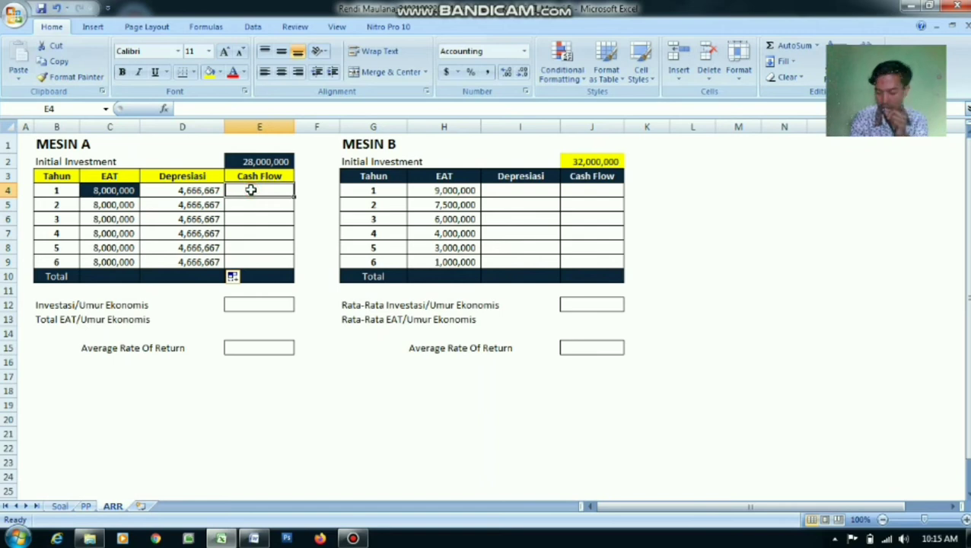
pyautogui.write('=')
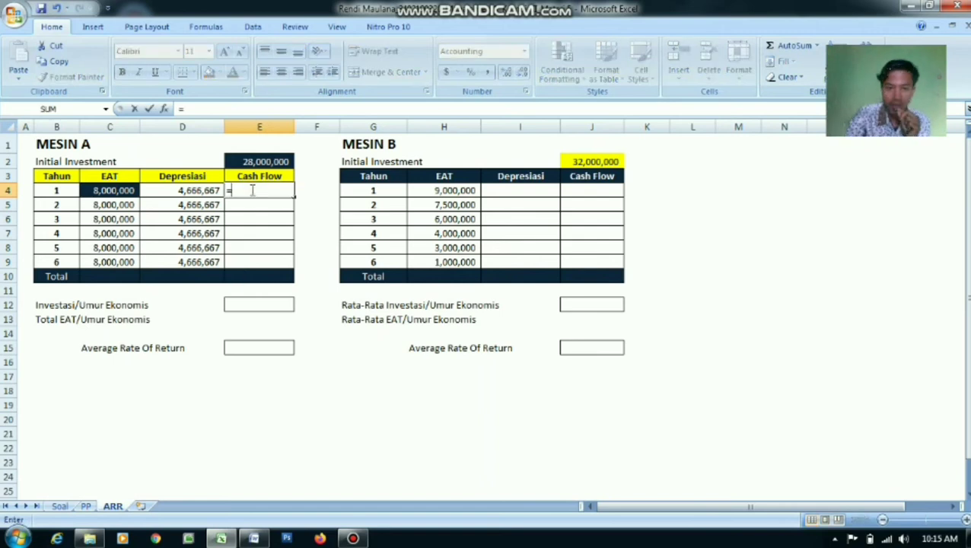
pyautogui.click(130, 196)
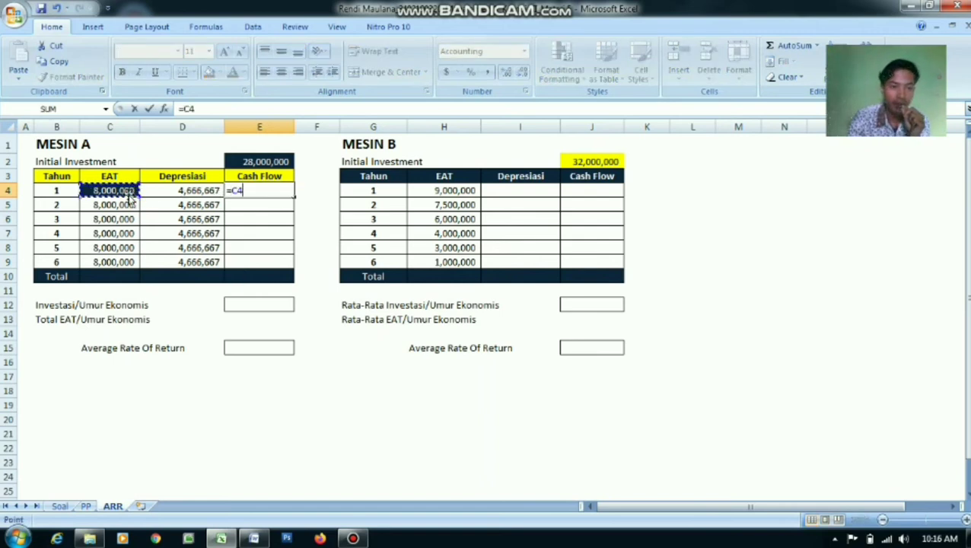
pyautogui.write('+')
pyautogui.click(172, 192)
pyautogui.press('Return')
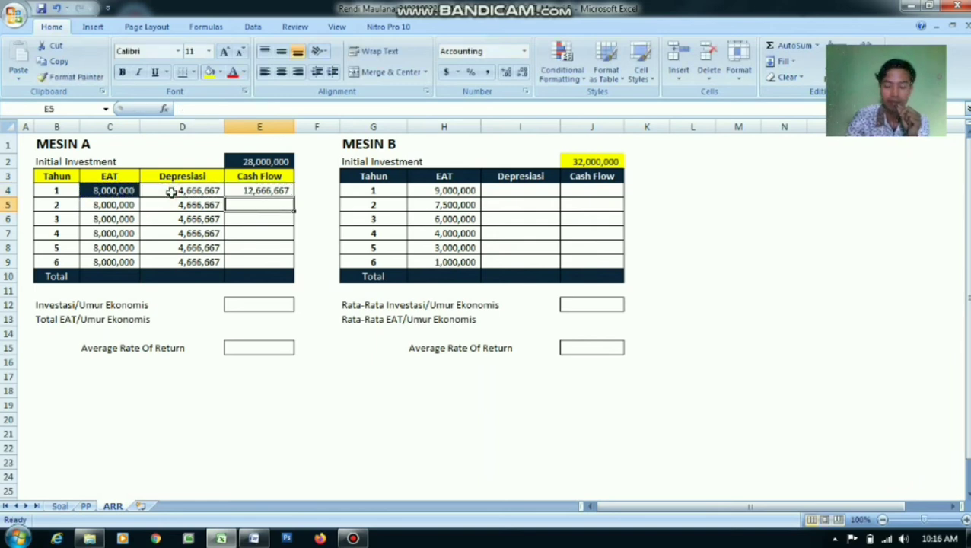
pyautogui.click(242, 190)
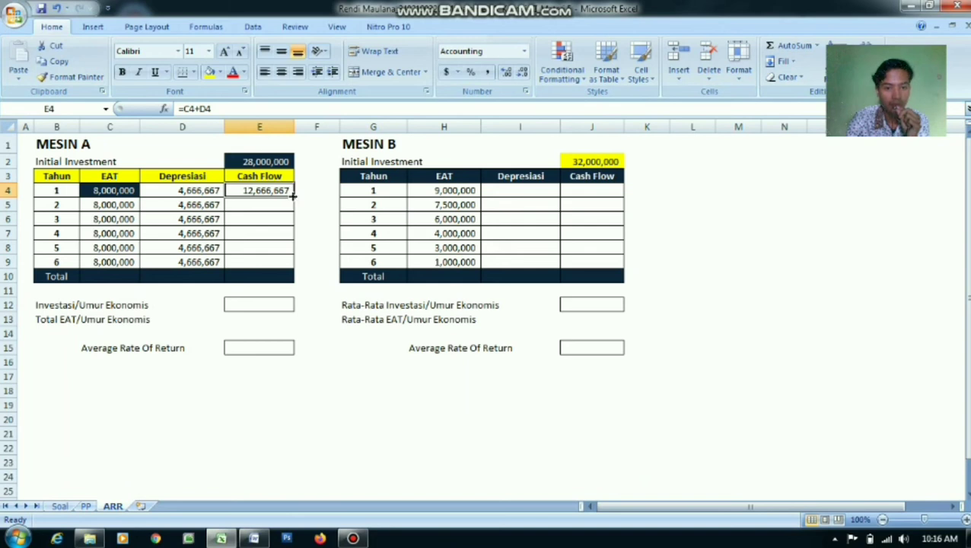
pyautogui.moveTo(291, 195); pyautogui.dragTo(290, 262)
# Sum Mesin A's EAT, Depresiasi and Cash Flow columns in the Total row, C10:E10, with AutoSum.
pyautogui.click(126, 275)
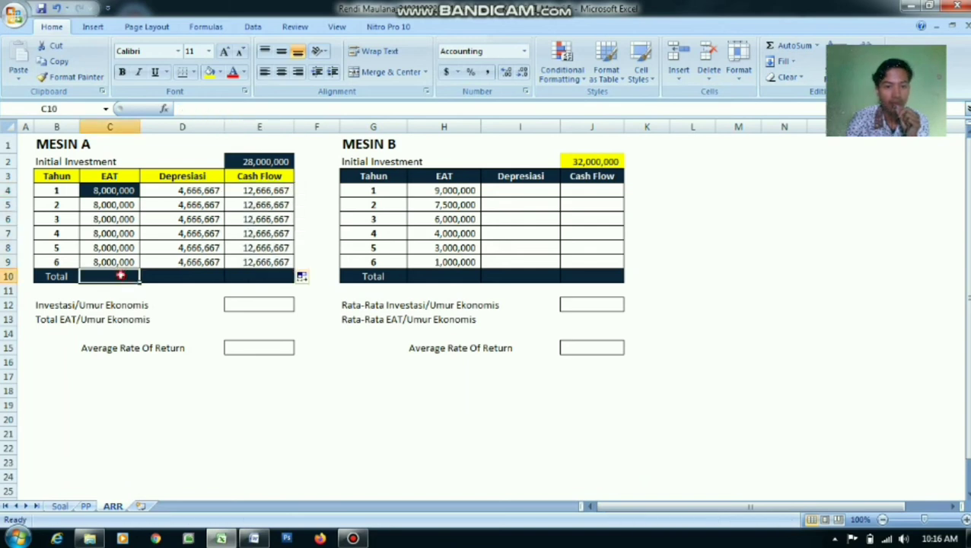
pyautogui.moveTo(121, 275); pyautogui.dragTo(245, 275)
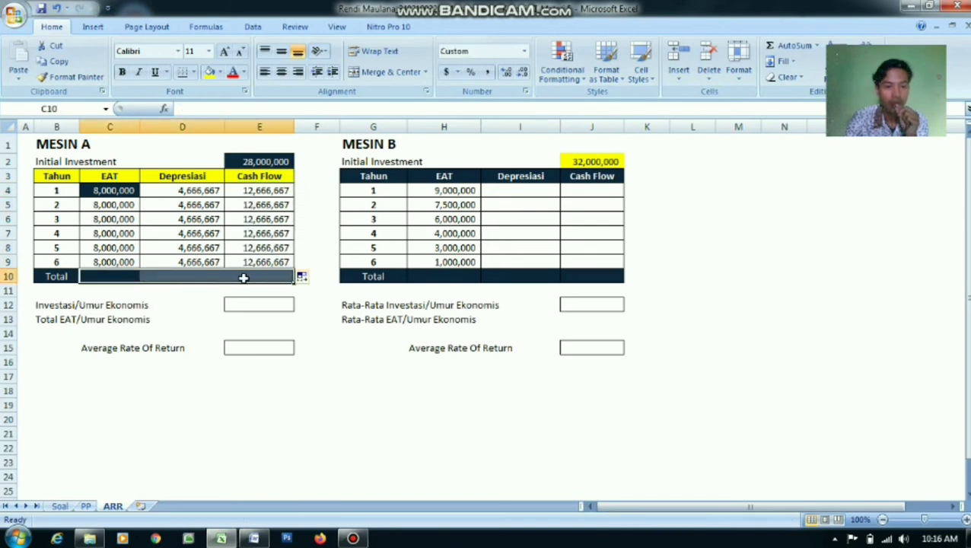
pyautogui.click(794, 45)
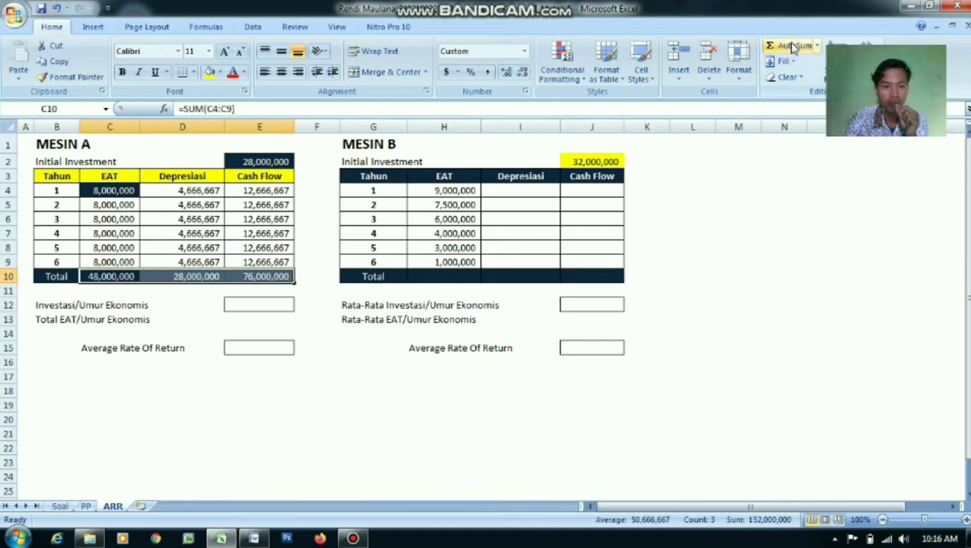
pyautogui.click(723, 191)
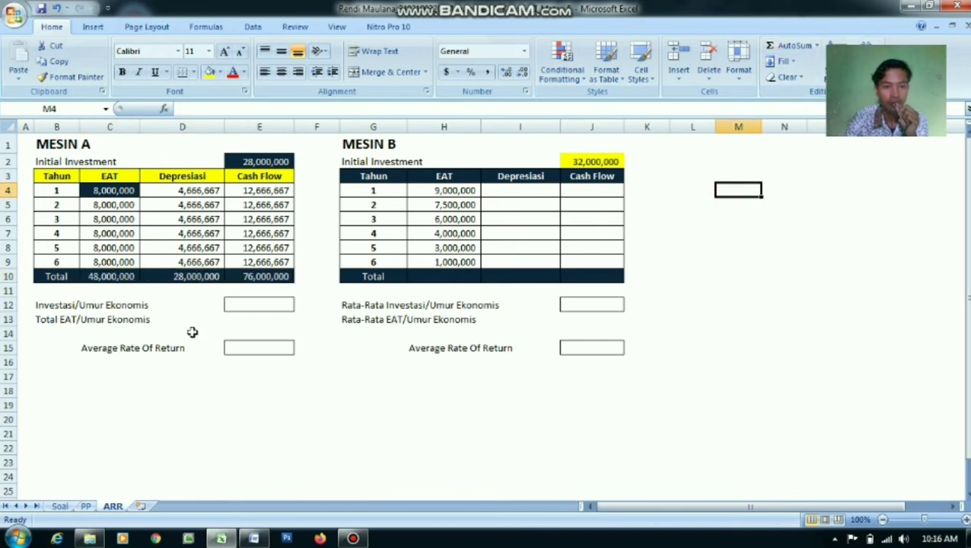
# Calculate Mesin A's Investasi/Umur Ekonomis in E12 as the initial investment divided by the six-year life, =E2/B9.
pyautogui.click(258, 305)
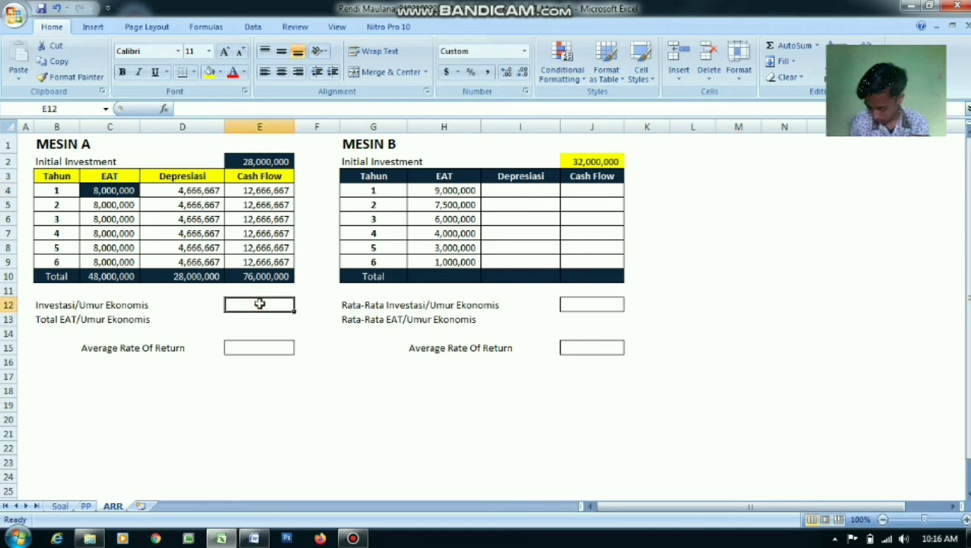
pyautogui.write('=')
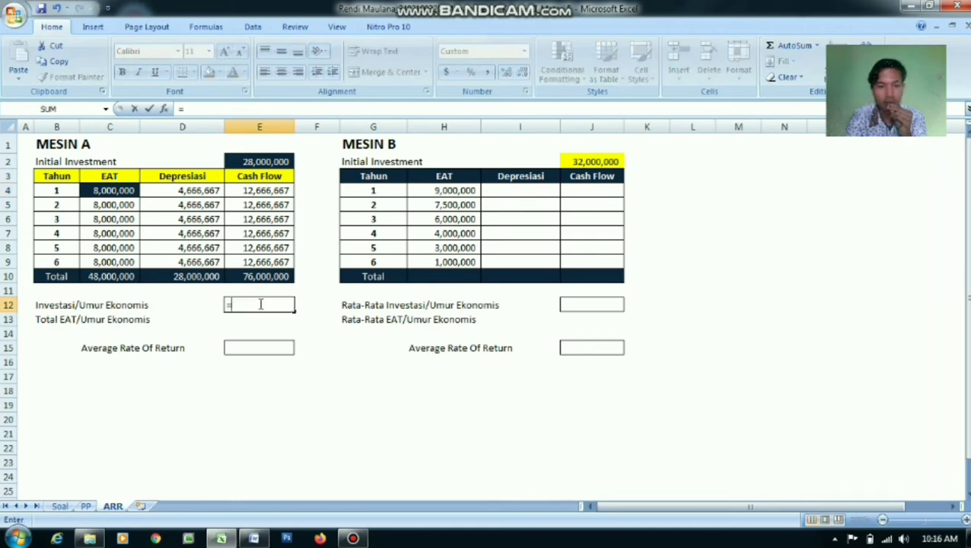
pyautogui.click(259, 160)
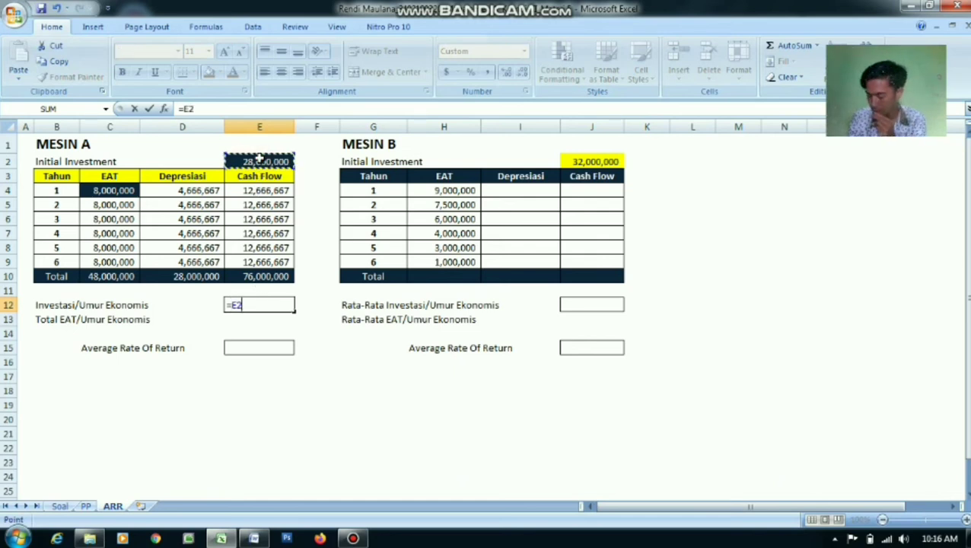
pyautogui.write('/')
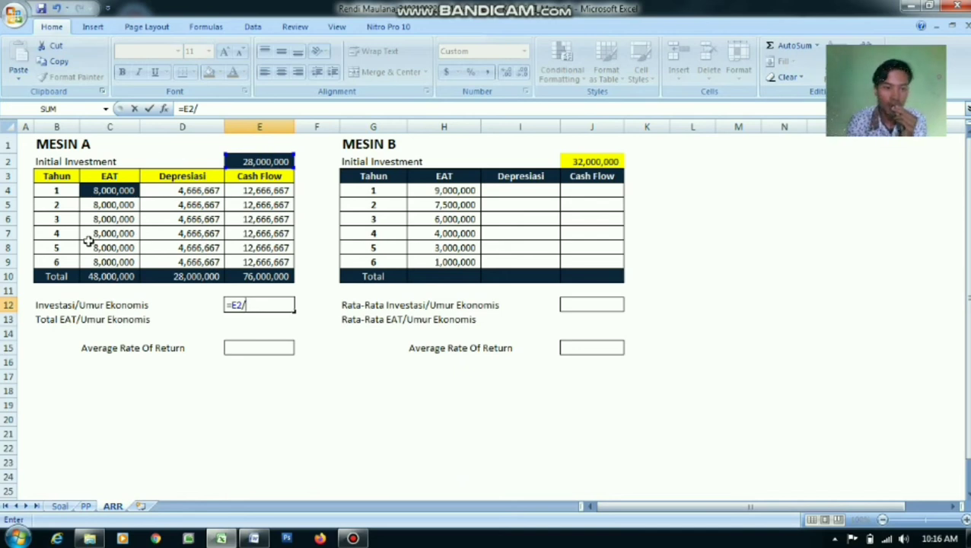
pyautogui.click(63, 263)
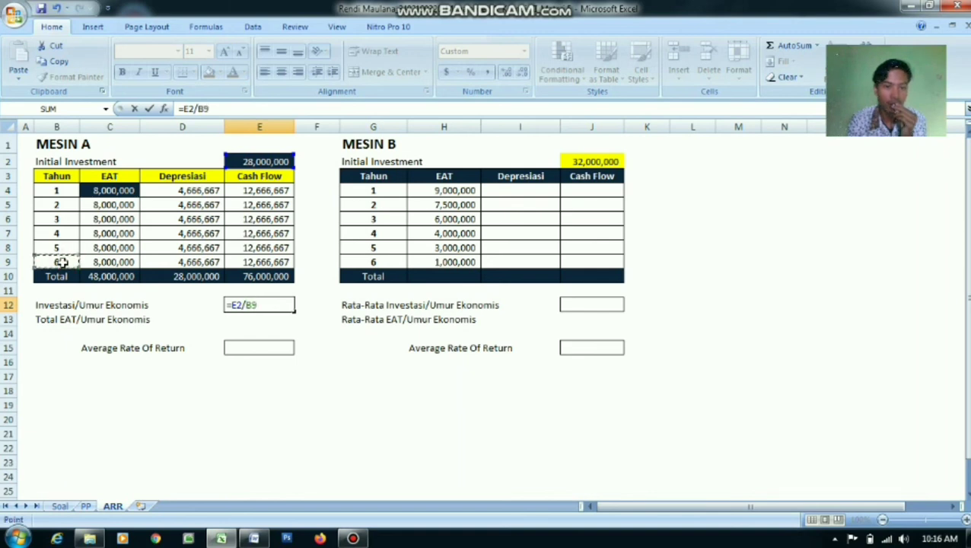
pyautogui.press('Return')
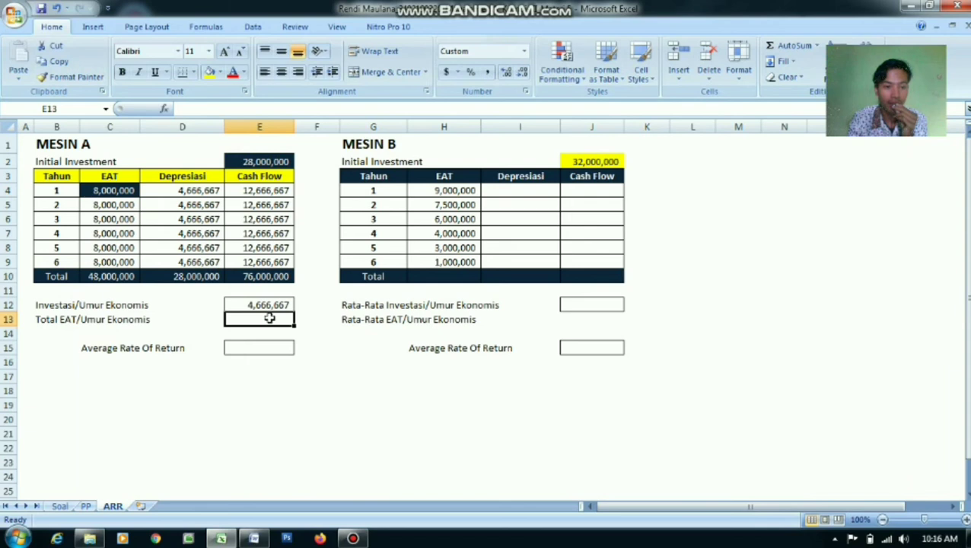
# Calculate Mesin A's Total EAT/Umur Ekonomis in E13 as total EAT divided by the six-year life, =C10/B9.
pyautogui.write('=')
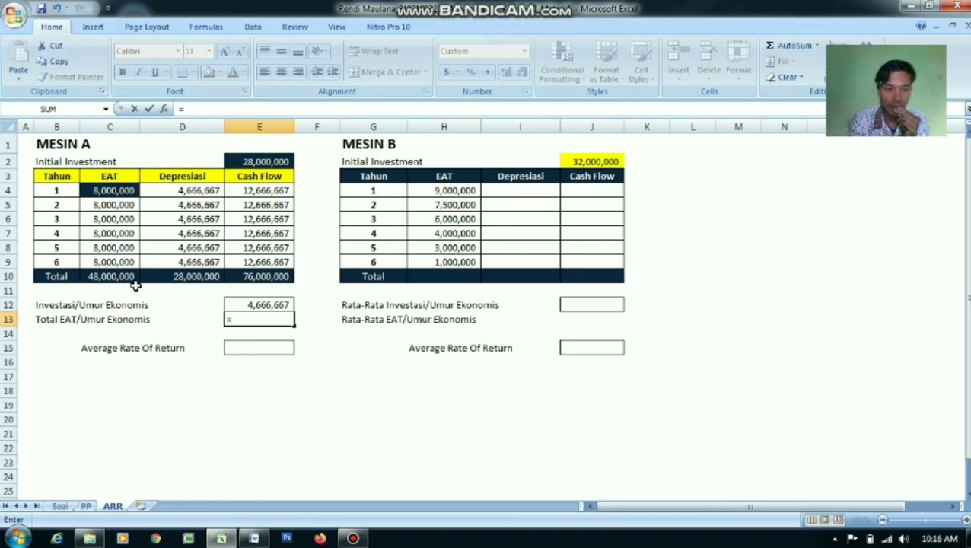
pyautogui.click(124, 277)
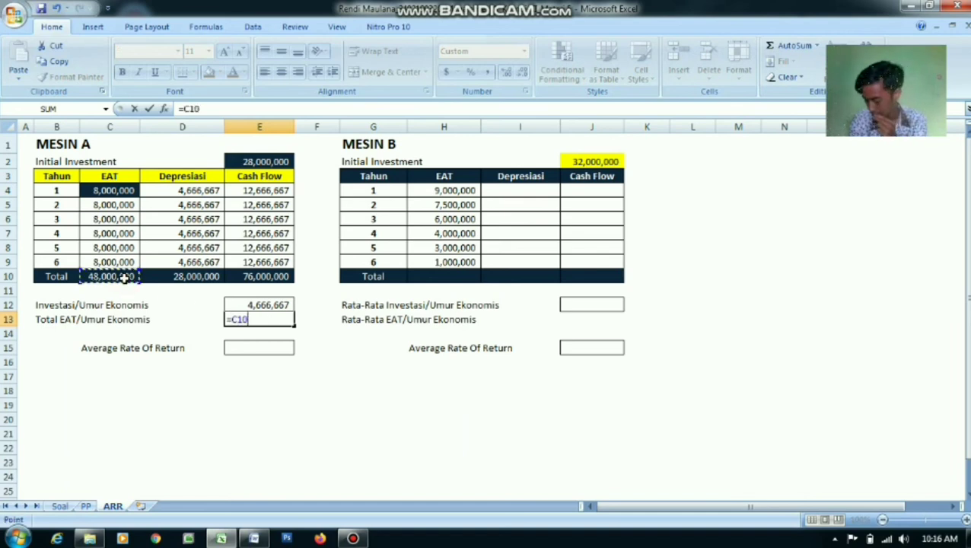
pyautogui.write('/')
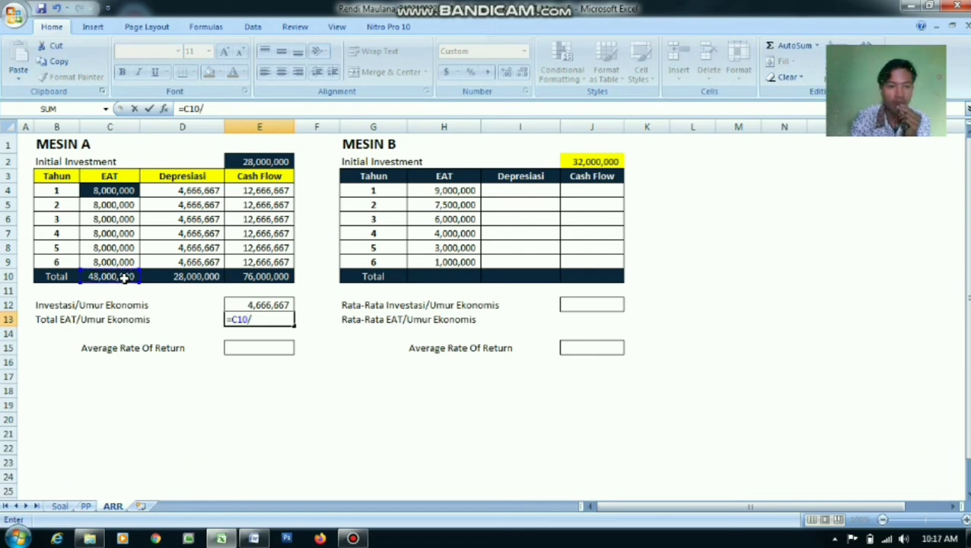
pyautogui.click(61, 262)
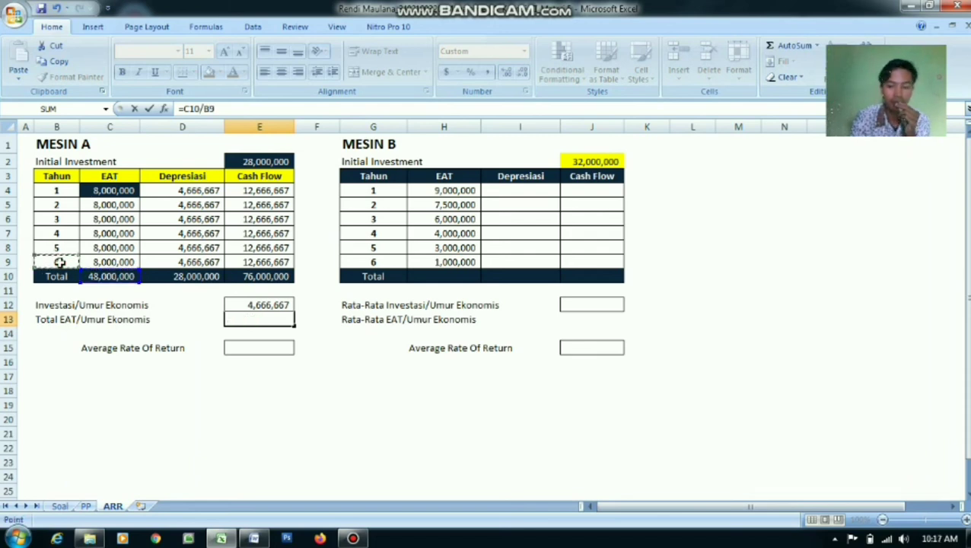
pyautogui.press('Return')
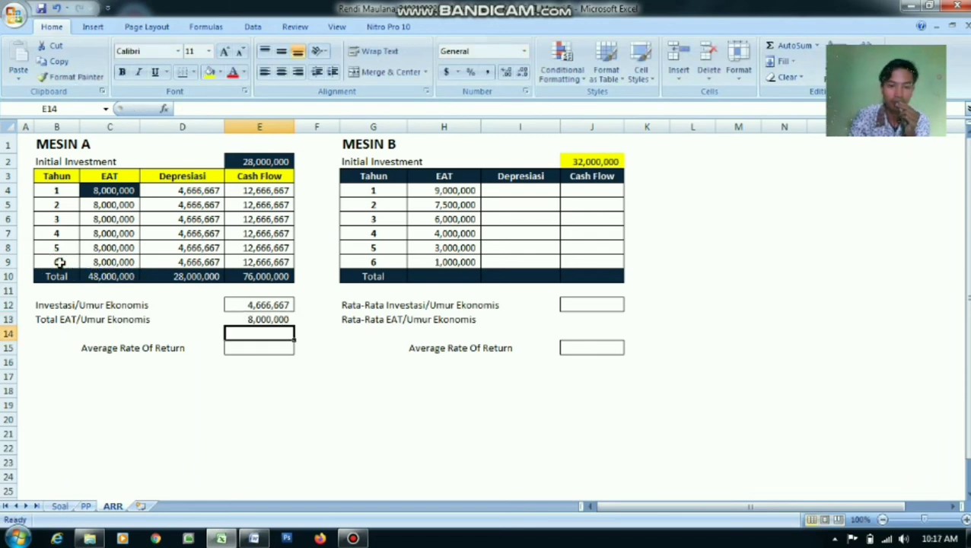
pyautogui.click(261, 370)
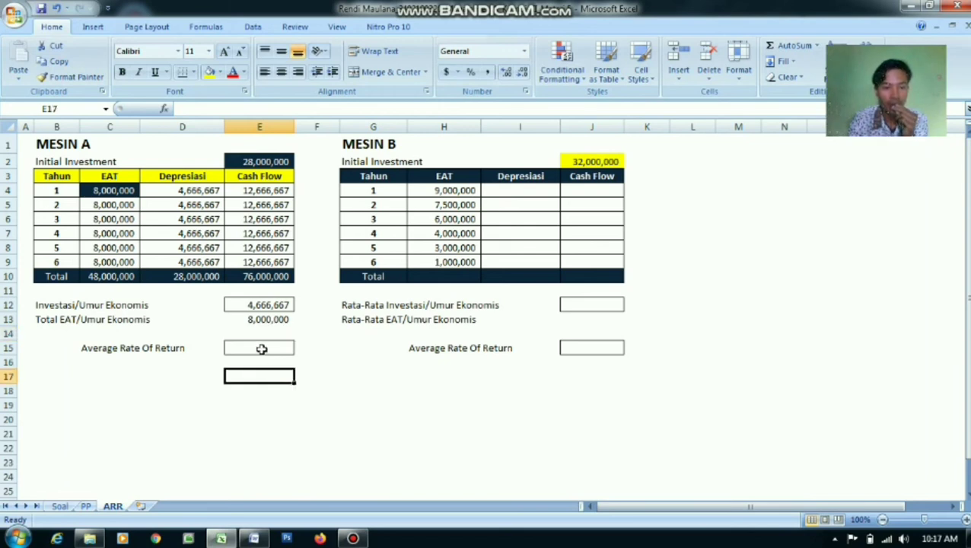
# Calculate Mesin A's Average Rate Of Return in E15 as Total EAT/Umur Ekonomis divided by Investasi/Umur Ekonomis, =E13/E12.
pyautogui.click(261, 349)
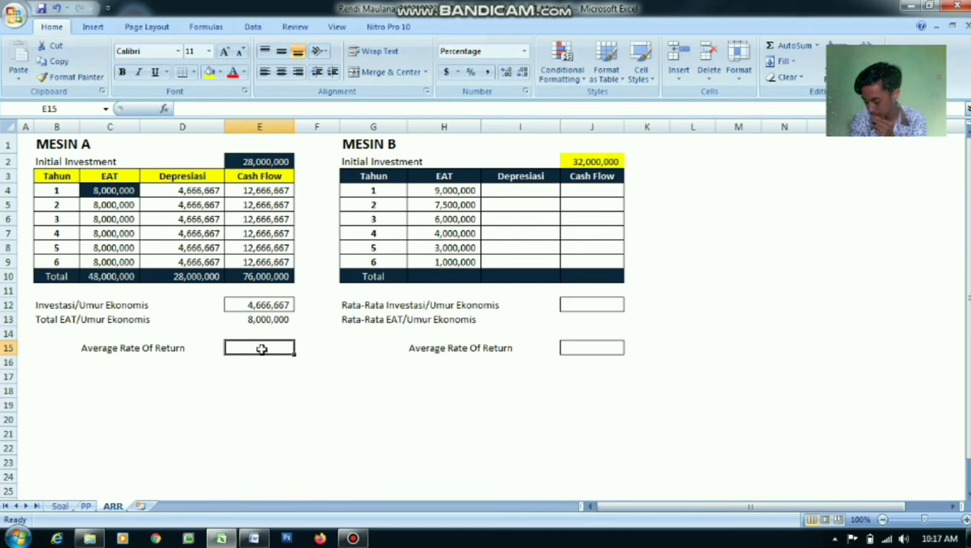
pyautogui.write('=')
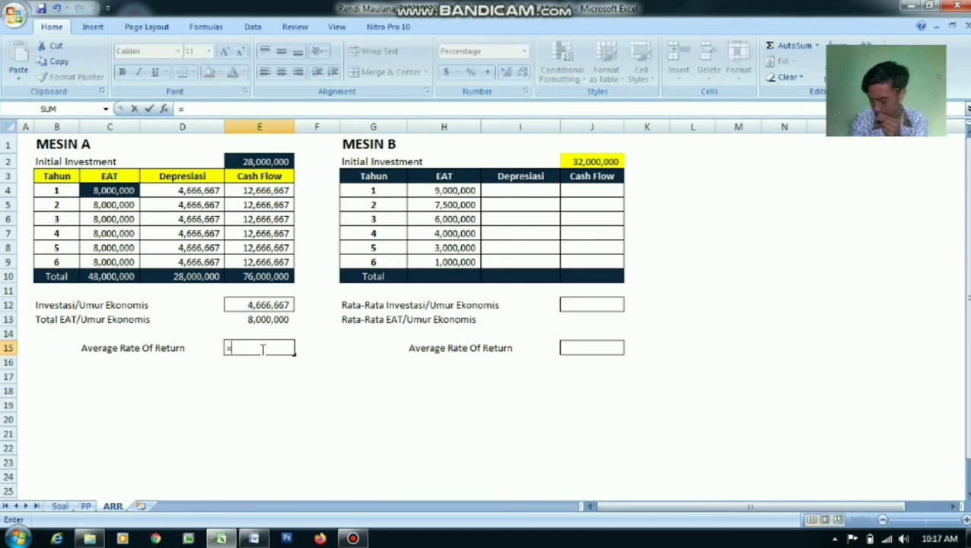
pyautogui.click(260, 320)
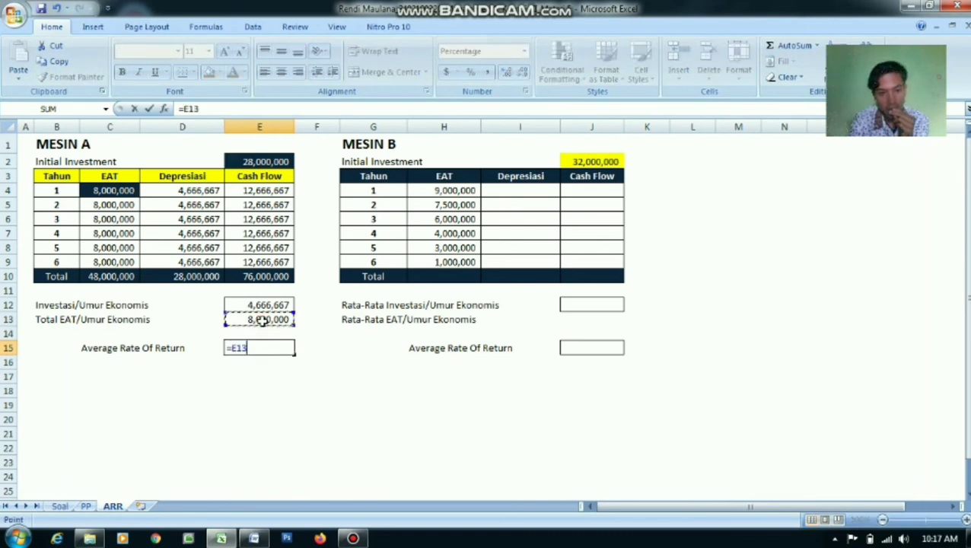
pyautogui.write('/')
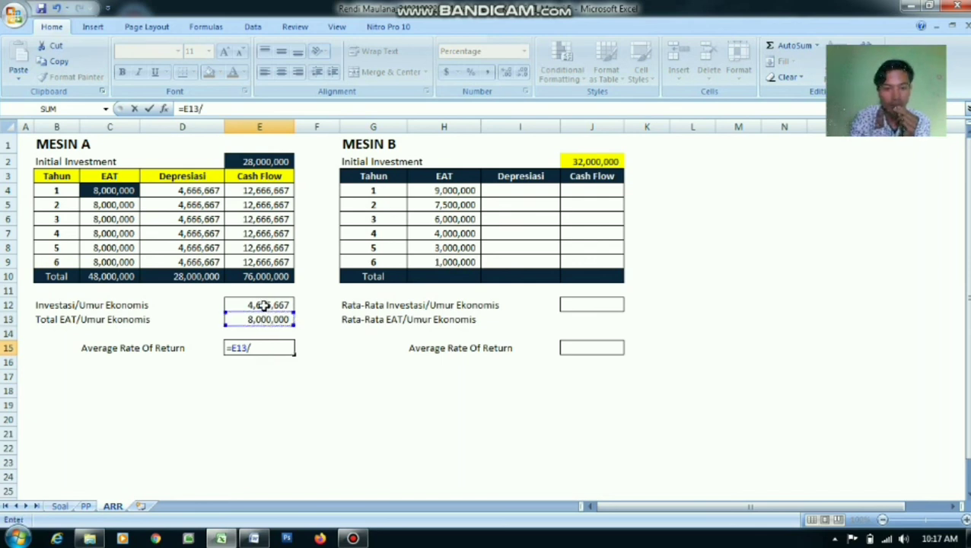
pyautogui.click(281, 304)
pyautogui.press('Return')
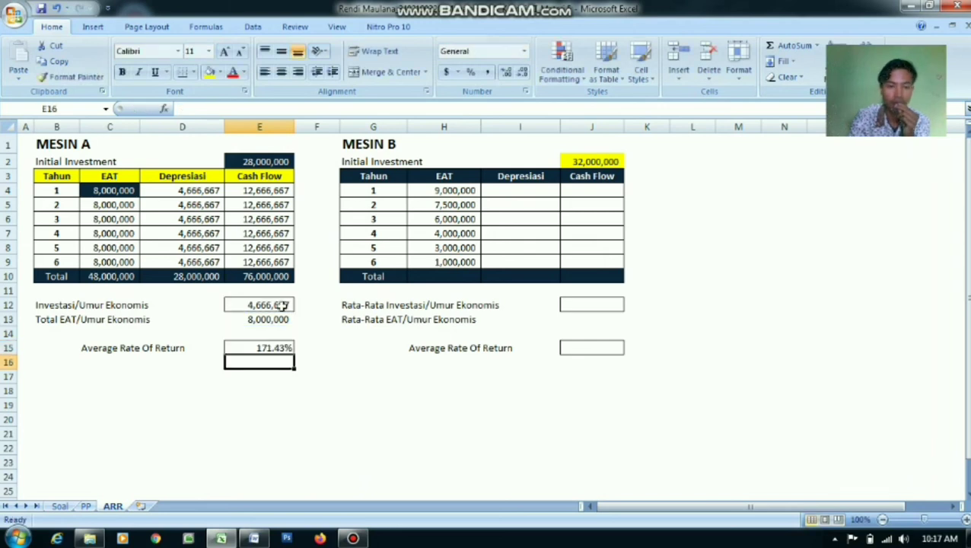
pyautogui.click(278, 348)
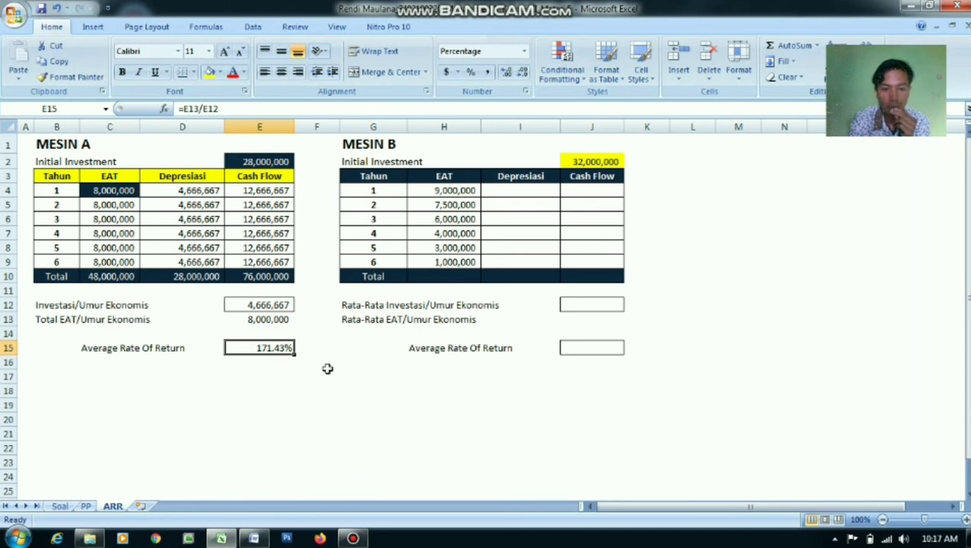
pyautogui.click(311, 374)
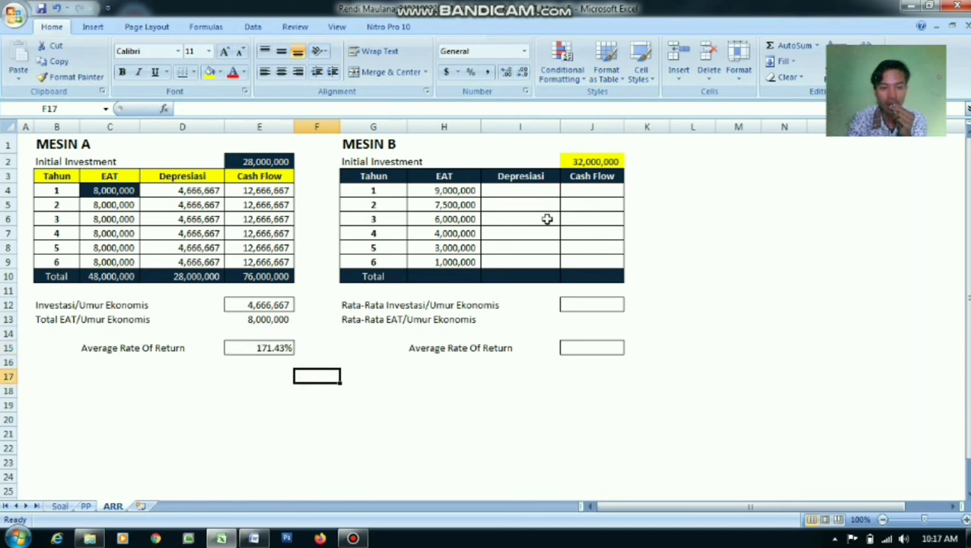
# Link Mesin B's first-year Depresiasi in I4 to the PP sheet with =PP!I4 and fill the formula down to I9.
pyautogui.click(543, 191)
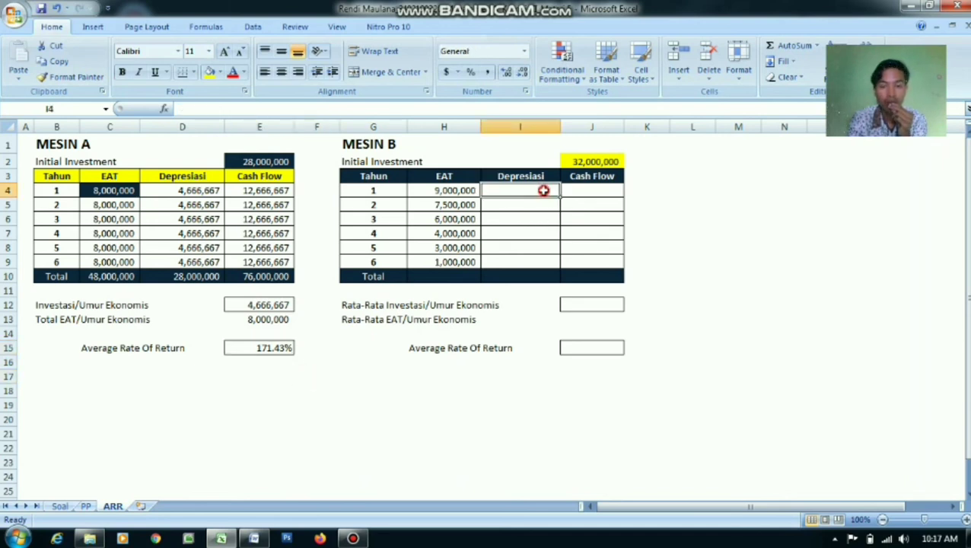
pyautogui.write('=')
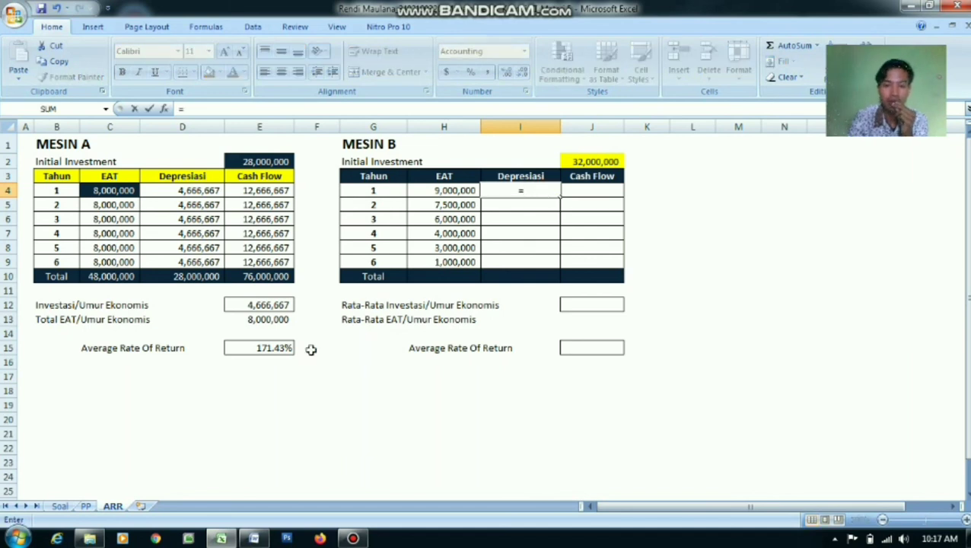
pyautogui.click(86, 506)
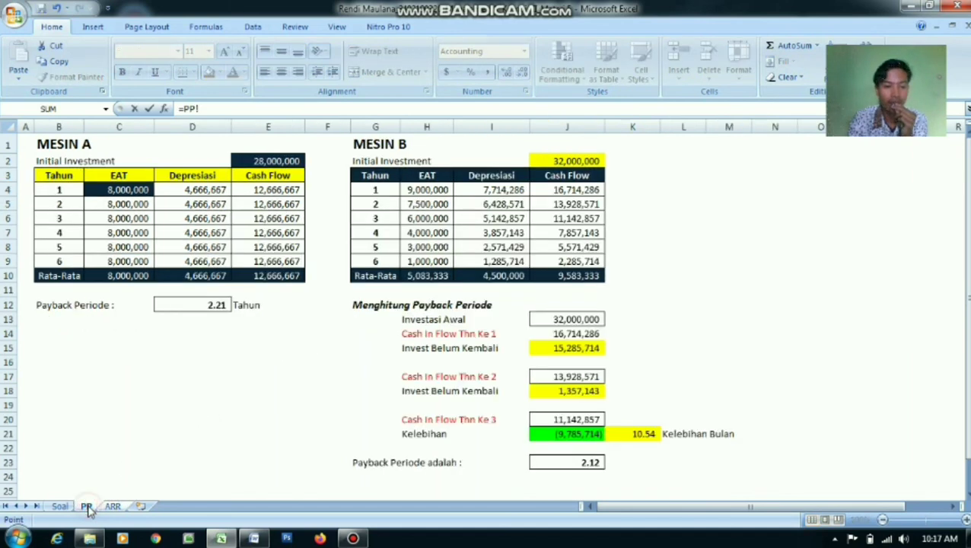
pyautogui.click(516, 194)
pyautogui.press('Return')
pyautogui.click(518, 192)
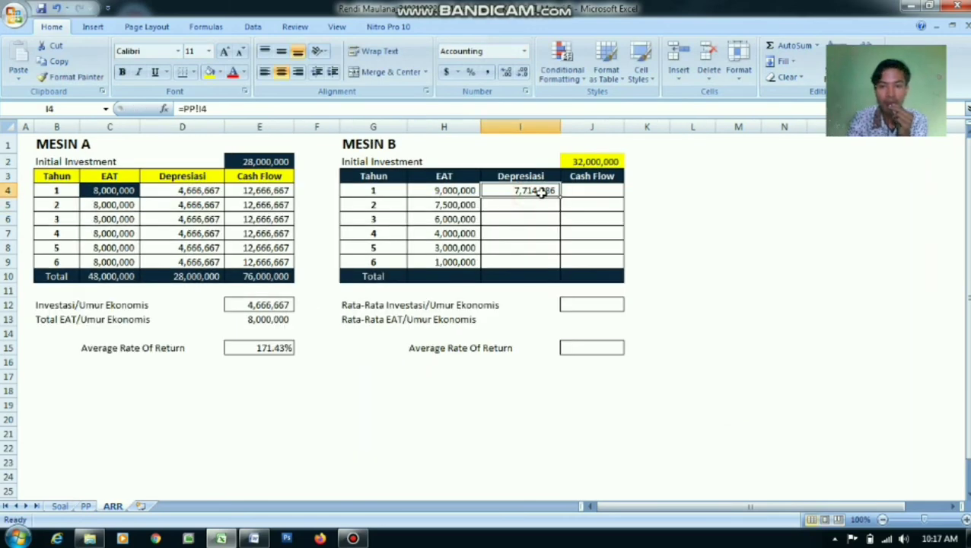
pyautogui.doubleClick(560, 197)
# Calculate Mesin B's Cash Flow in J4 as EAT plus Depresiasi, =H4+I4, and fill the formula down to J9.
pyautogui.click(576, 191)
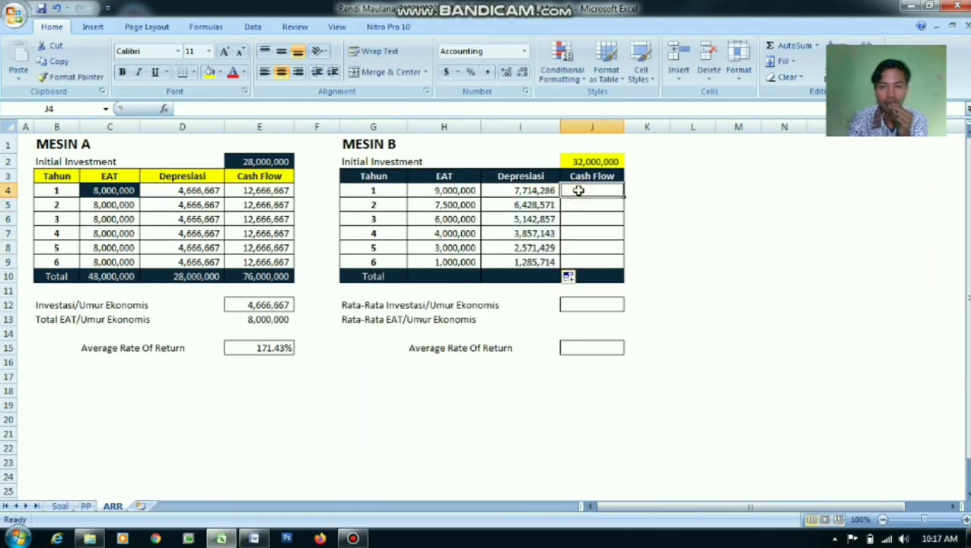
pyautogui.doubleClick(614, 192)
pyautogui.write('=')
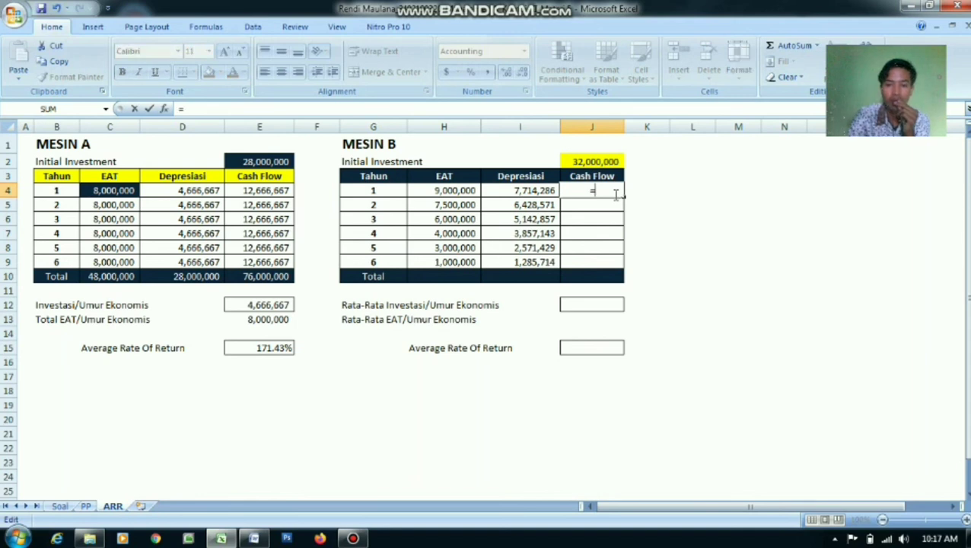
pyautogui.click(461, 191)
pyautogui.write('+')
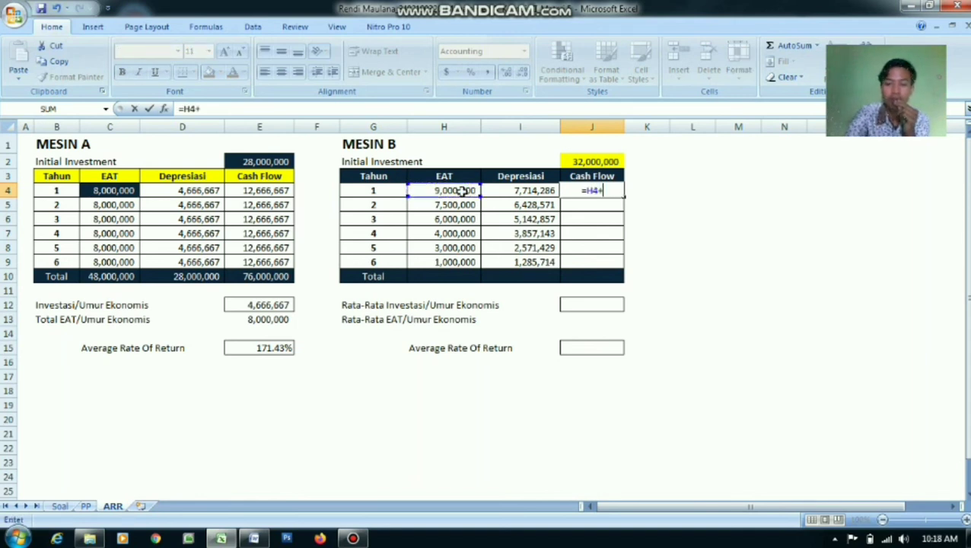
pyautogui.click(517, 191)
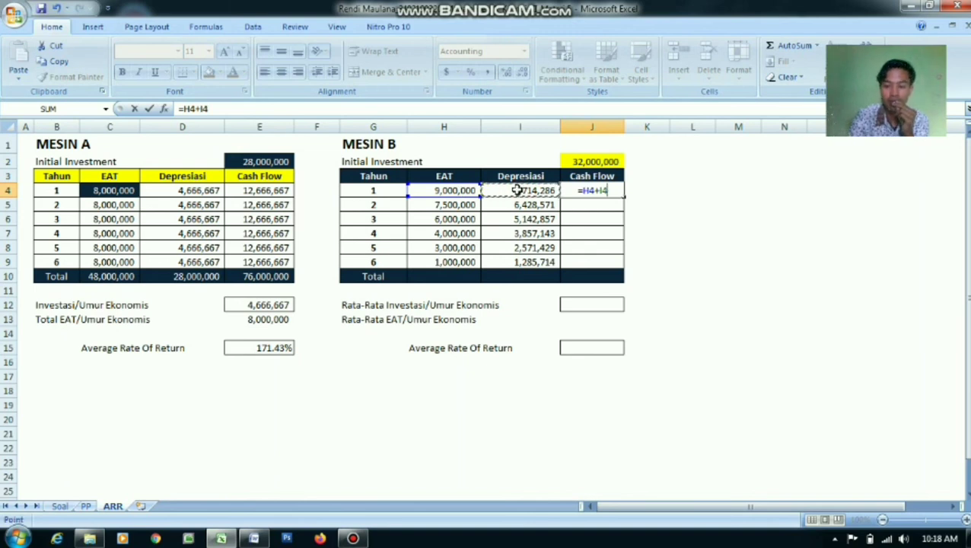
pyautogui.press('Return')
pyautogui.click(582, 190)
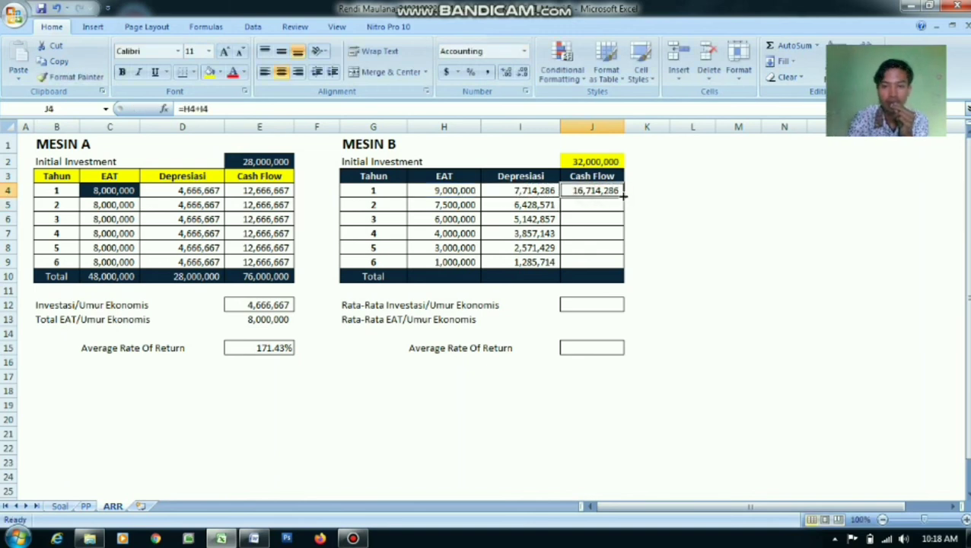
pyautogui.doubleClick(622, 195)
pyautogui.click(691, 257)
# Copy Mesin A's total formulas from C10:E10 into Mesin B's Total row, H10:J10.
pyautogui.click(440, 280)
pyautogui.moveTo(439, 280)
pyautogui.mouseDown()
pyautogui.moveTo(578, 278)
pyautogui.moveTo(449, 285)
pyautogui.mouseUp()
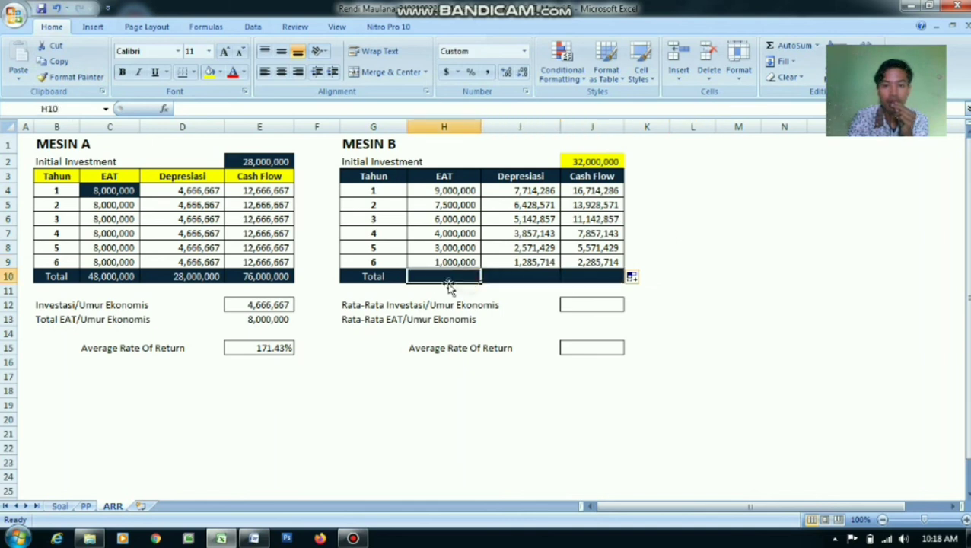
pyautogui.click(106, 277)
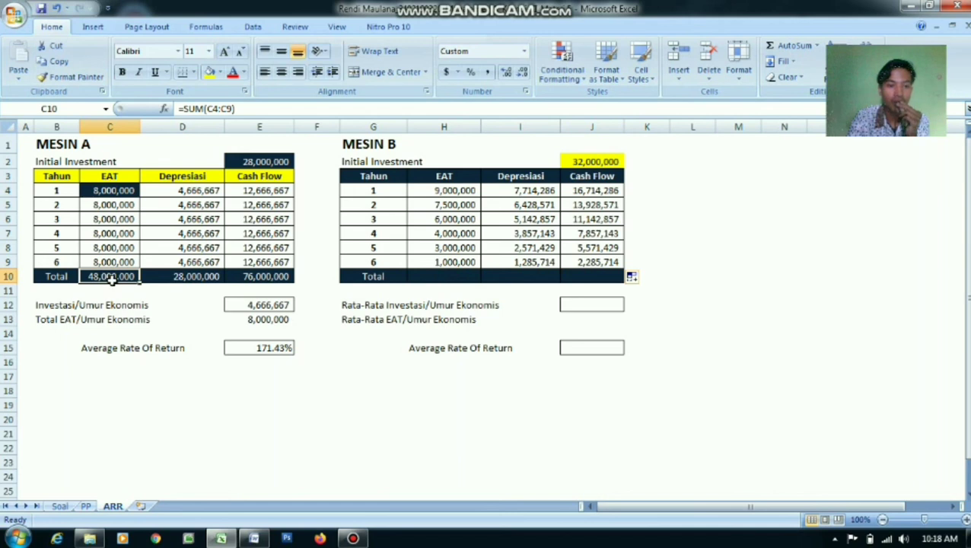
pyautogui.moveTo(249, 277); pyautogui.dragTo(249, 277)
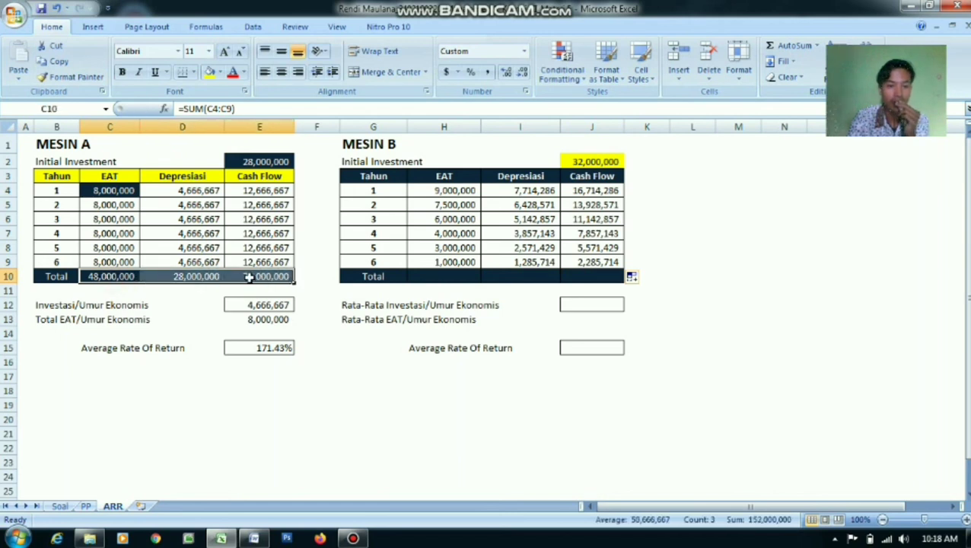
pyautogui.hotkey('ctrl', 'c')
pyautogui.click(416, 274)
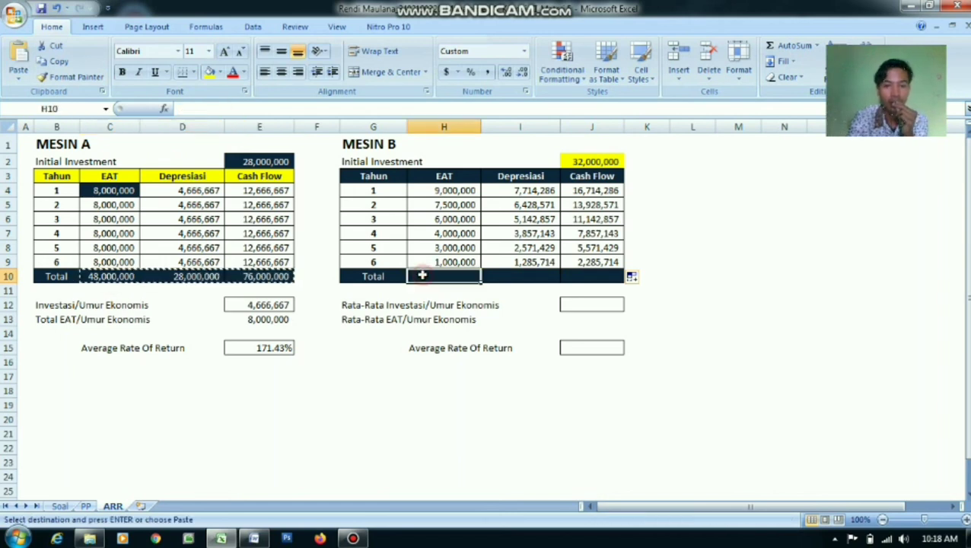
pyautogui.hotkey('ctrl', 'v')
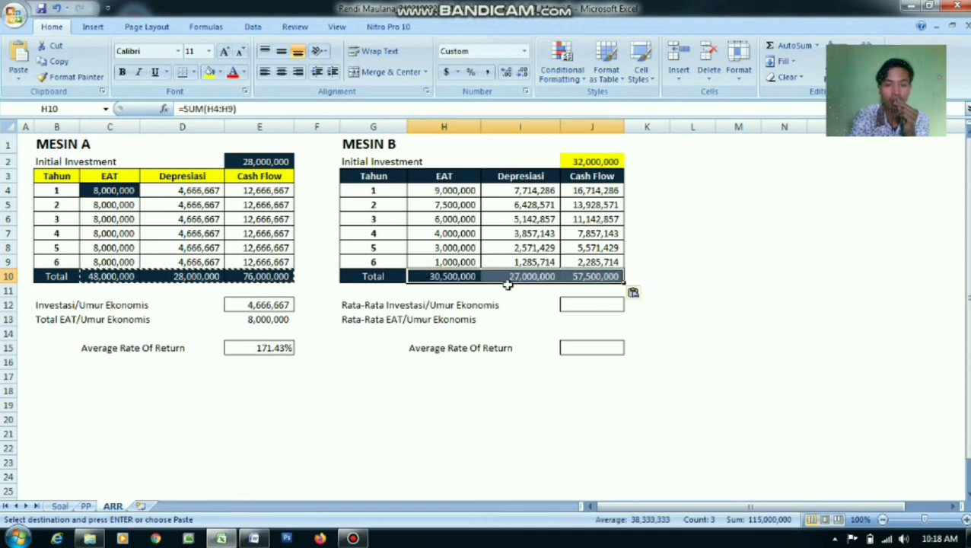
pyautogui.click(748, 285)
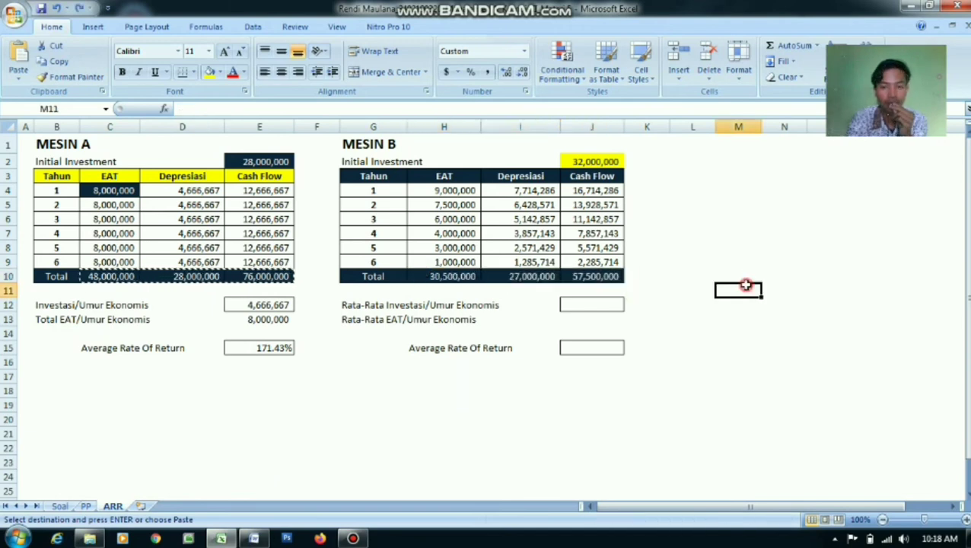
pyautogui.click(619, 278)
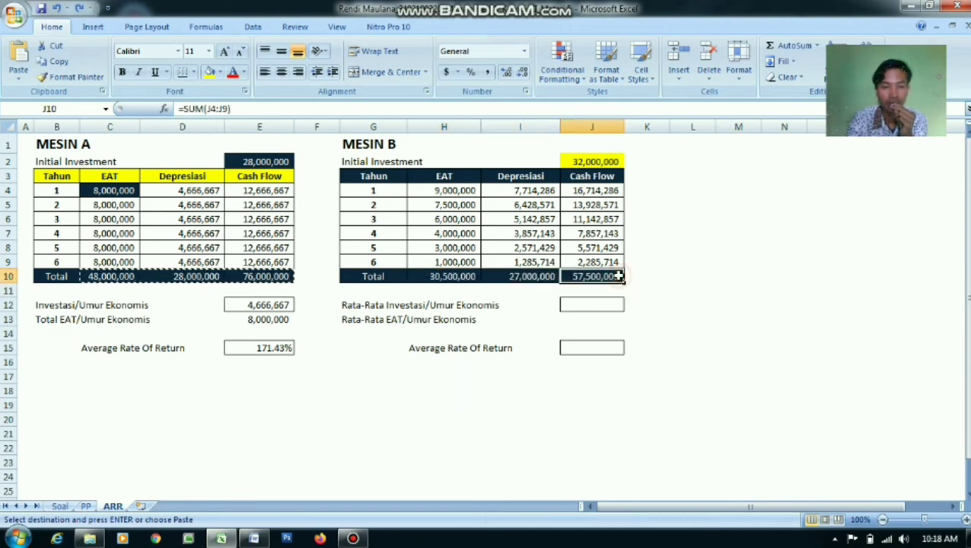
pyautogui.doubleClick(694, 285)
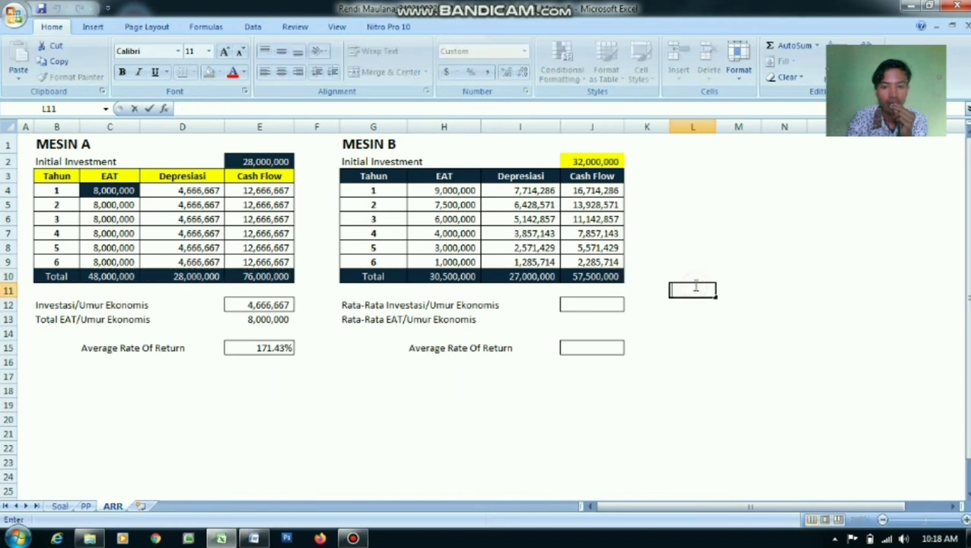
pyautogui.click(706, 378)
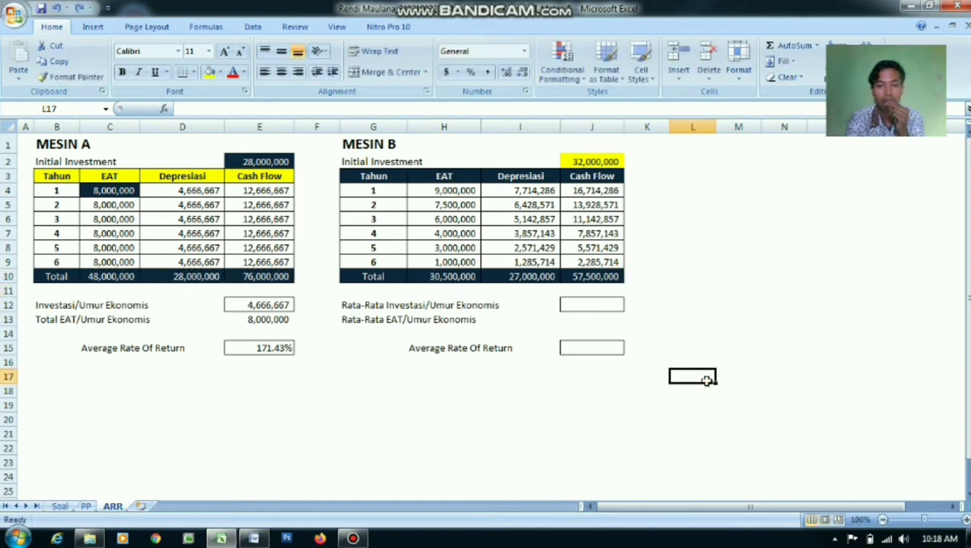
# Calculate Mesin B's Rata-Rata Investasi/Umur Ekonomis in J12 as the initial investment divided by the six-year life, =J2/G9.
pyautogui.click(583, 307)
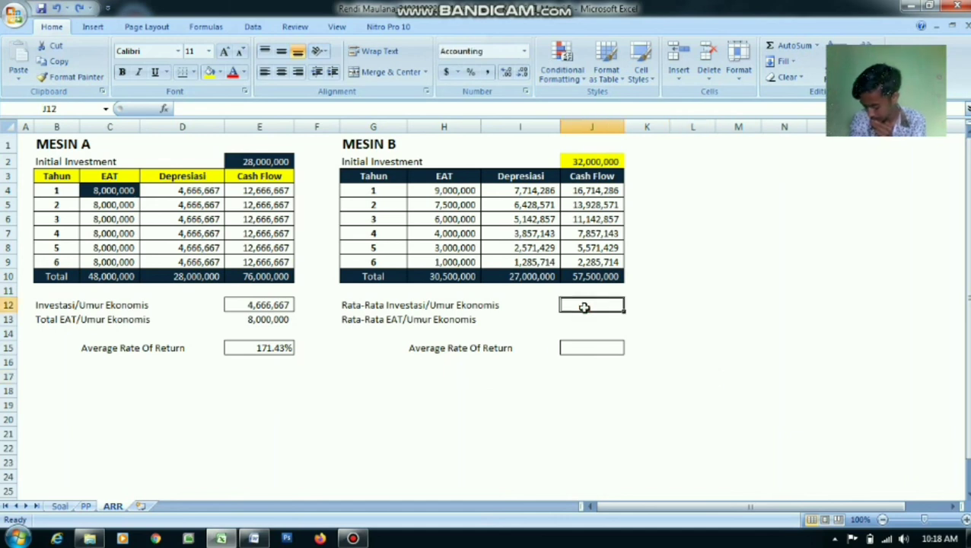
pyautogui.write('=')
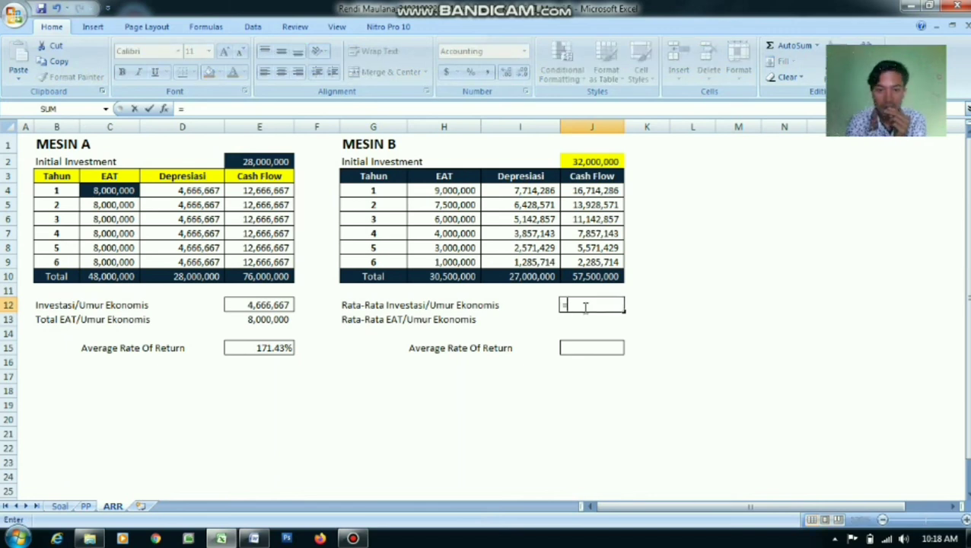
pyautogui.click(598, 160)
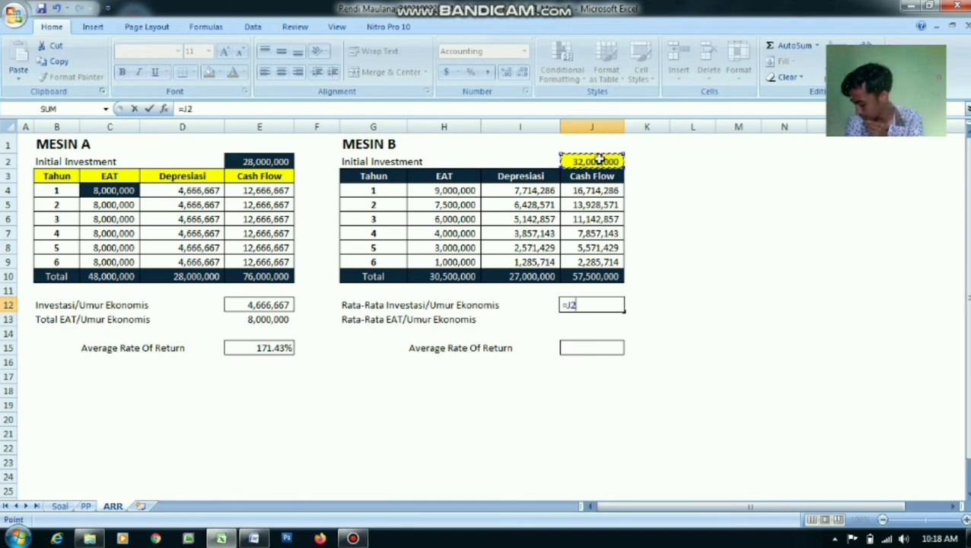
pyautogui.write('/')
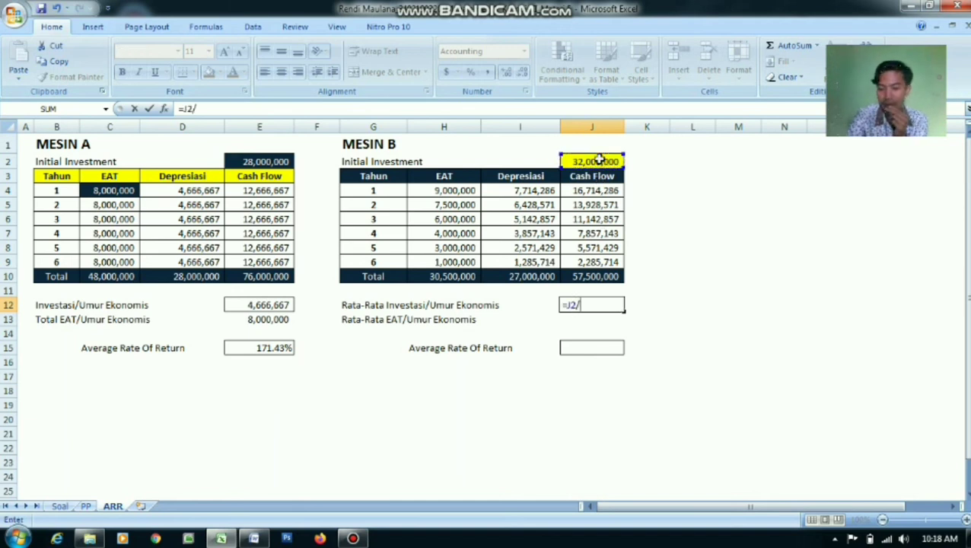
pyautogui.click(372, 260)
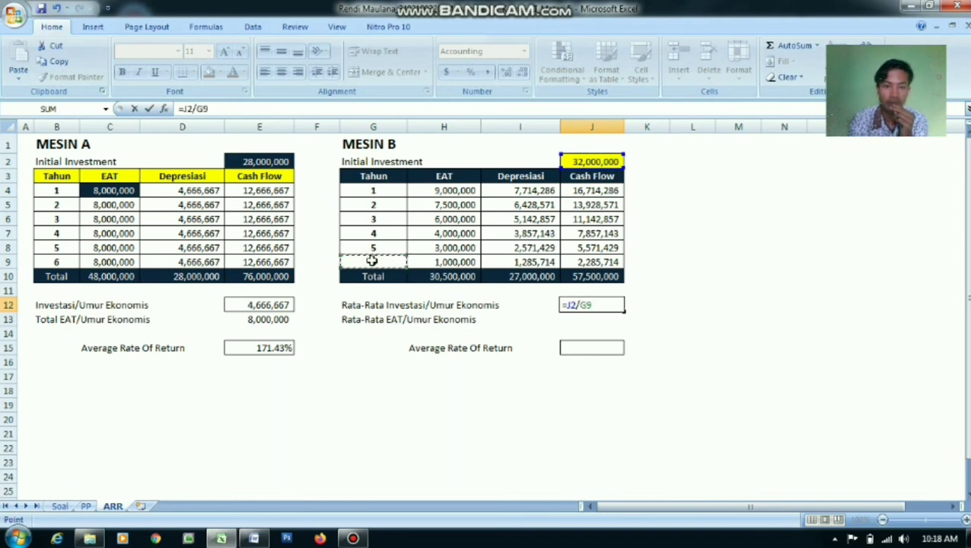
pyautogui.press('Return')
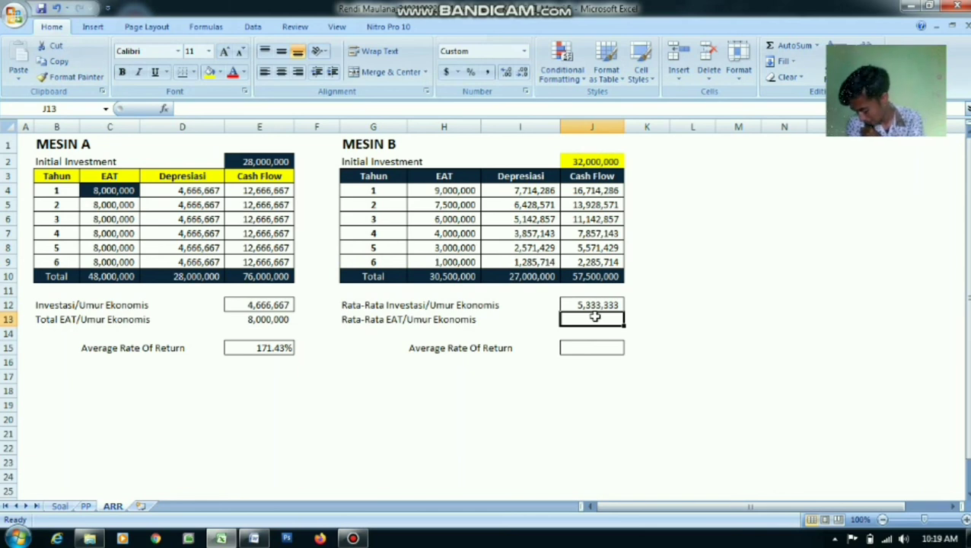
# Calculate Mesin B's Rata-Rata EAT/Umur Ekonomis in J13 as total EAT divided by the six-year life, =H10/G9.
pyautogui.write('=')
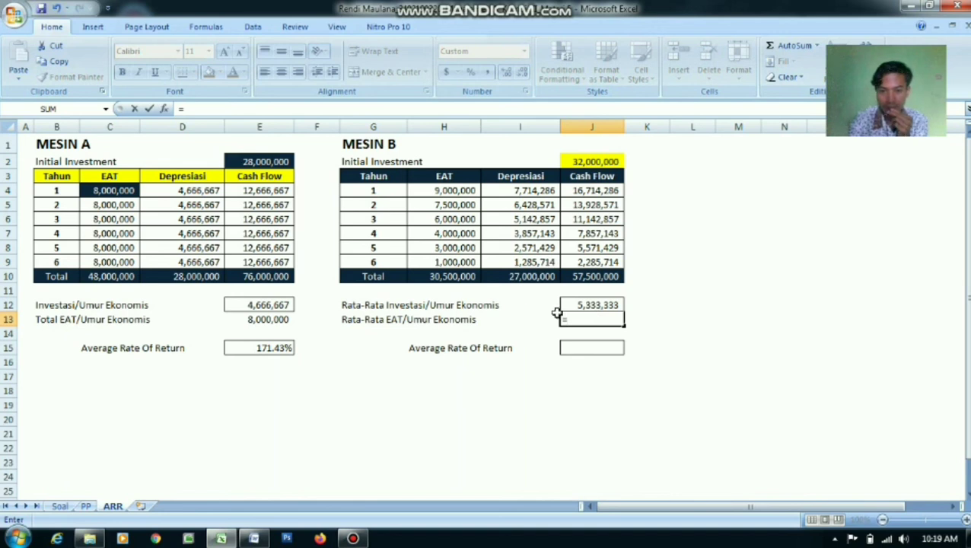
pyautogui.click(460, 279)
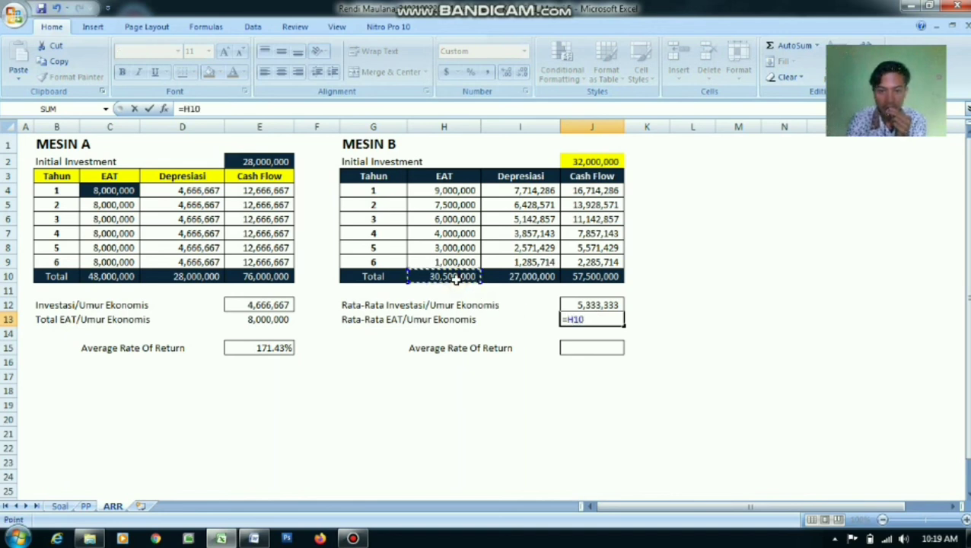
pyautogui.write('/')
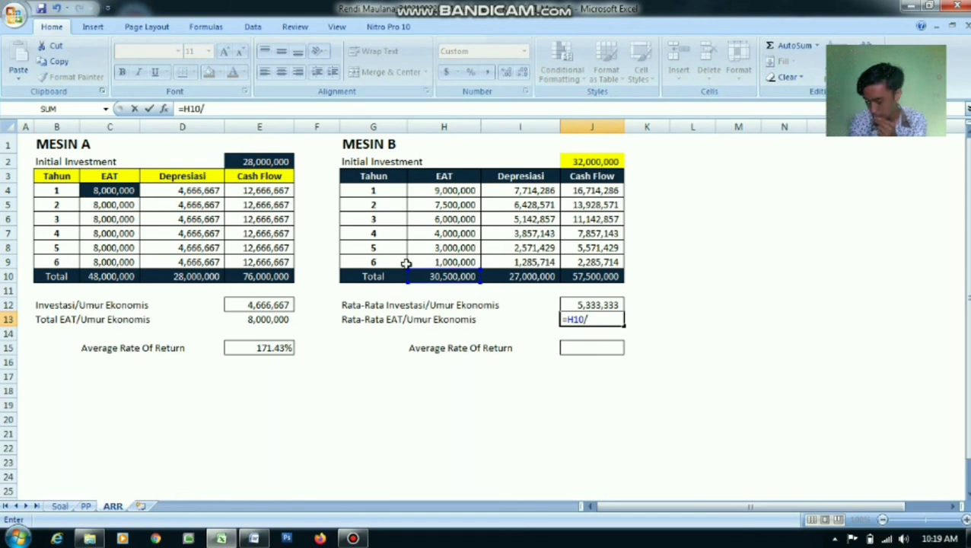
pyautogui.write('6')
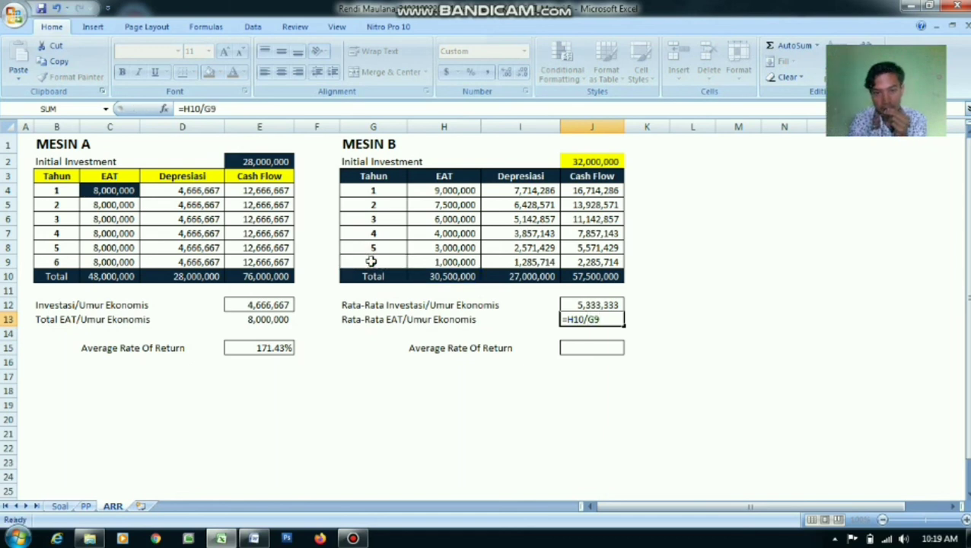
# Complete Mesin B's average EAT formula in J13 and copy Mesin A's Average Rate Of Return formula from E15 into J15.
pyautogui.press('Return')
pyautogui.click(657, 390)
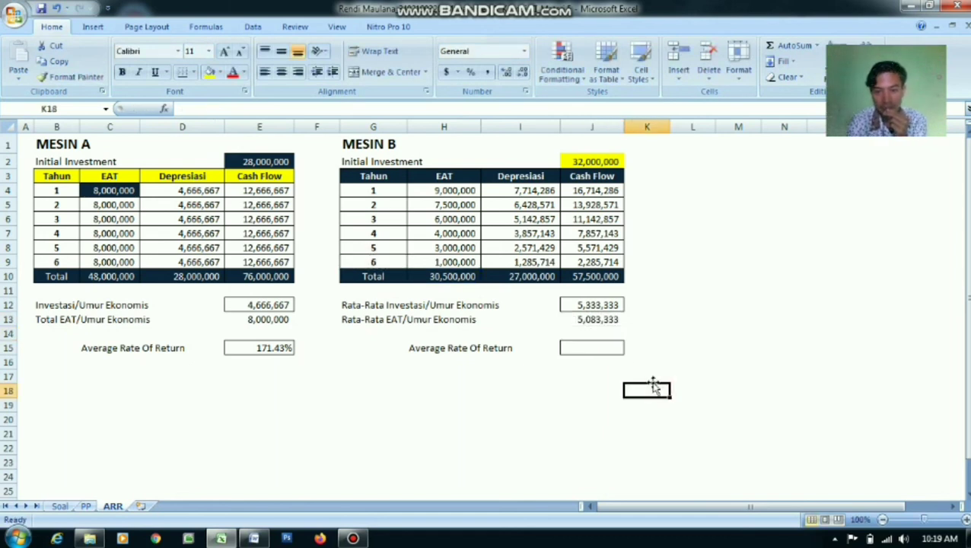
pyautogui.click(599, 350)
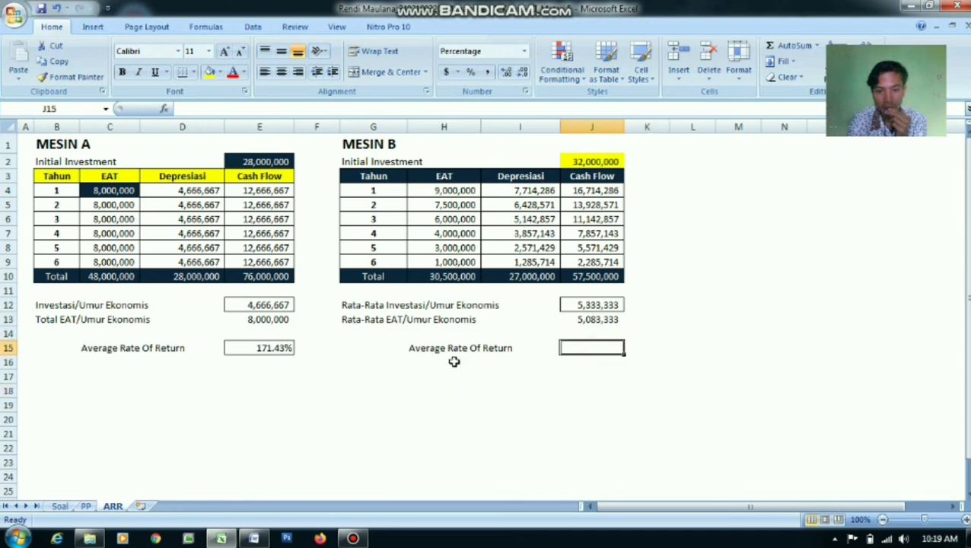
pyautogui.click(272, 348)
pyautogui.hotkey('ctrl', 'c')
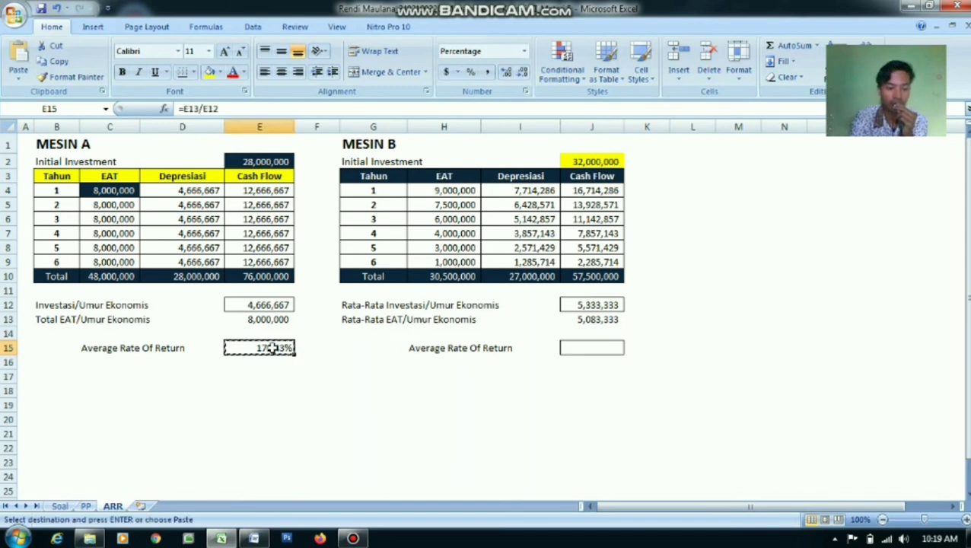
pyautogui.click(604, 346)
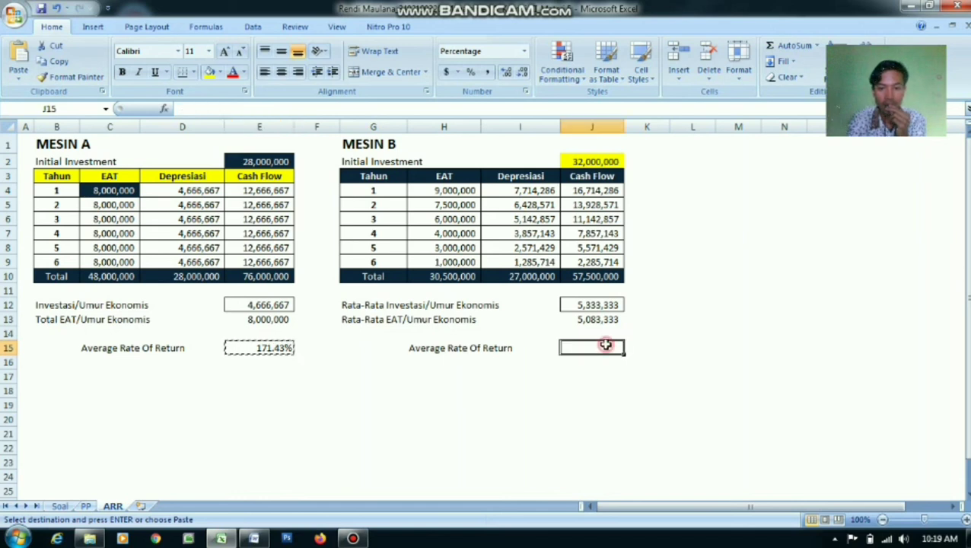
pyautogui.hotkey('ctrl', 'v')
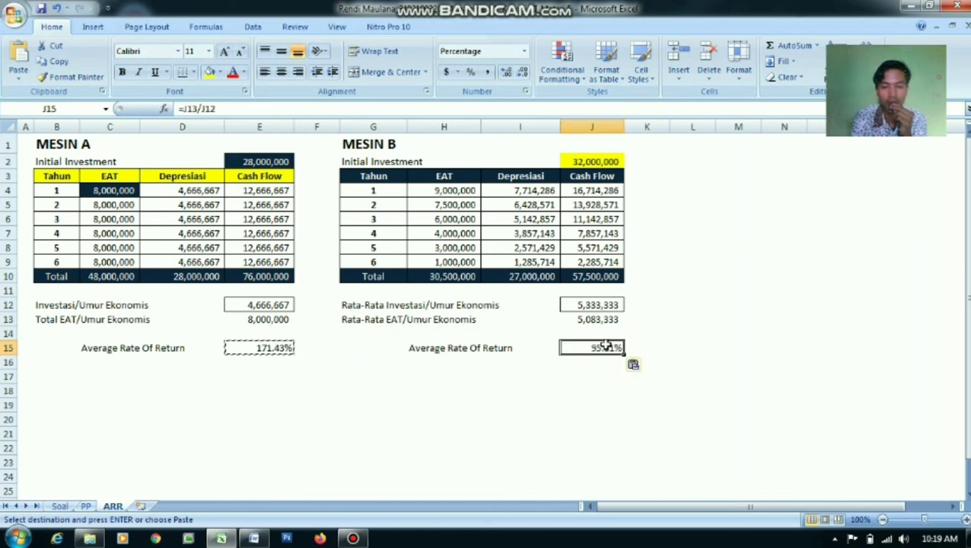
pyautogui.doubleClick(626, 337)
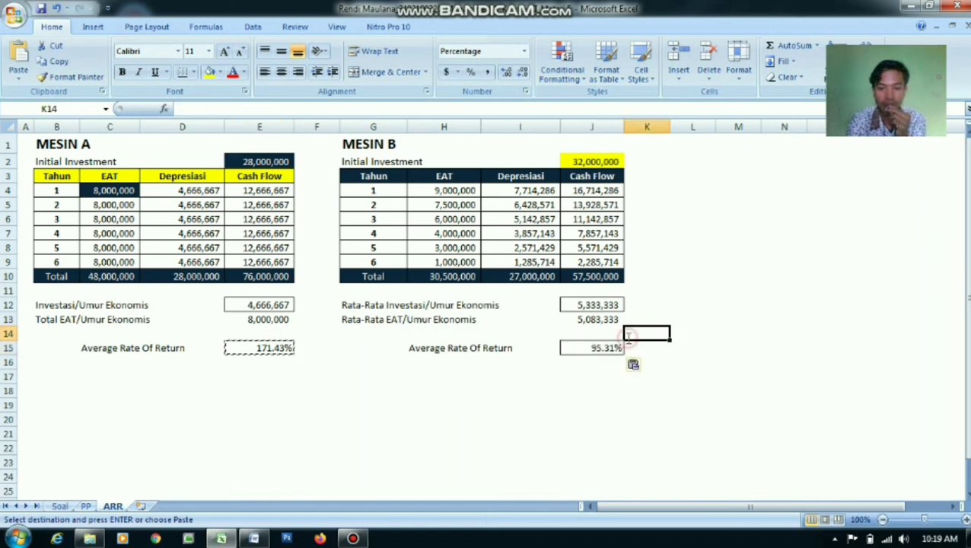
pyautogui.click(712, 372)
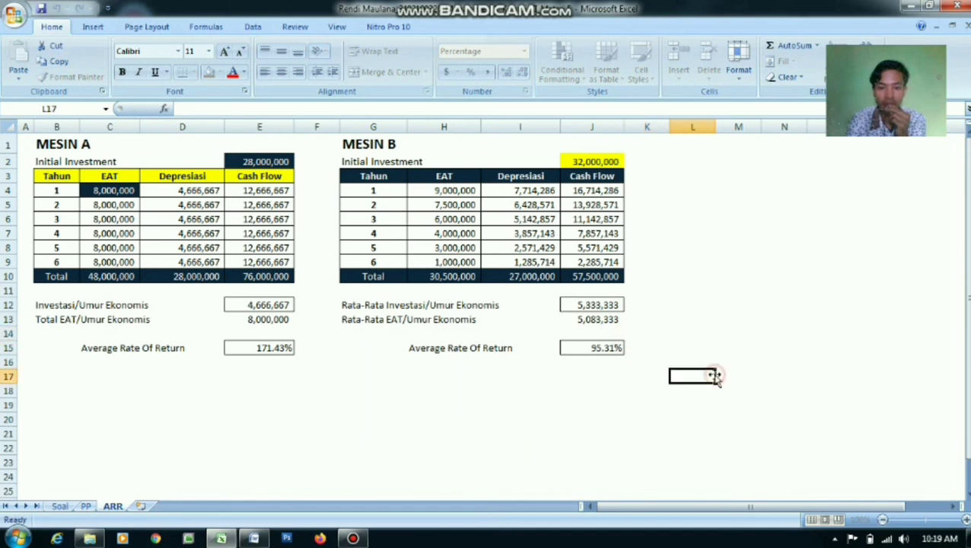
pyautogui.click(609, 402)
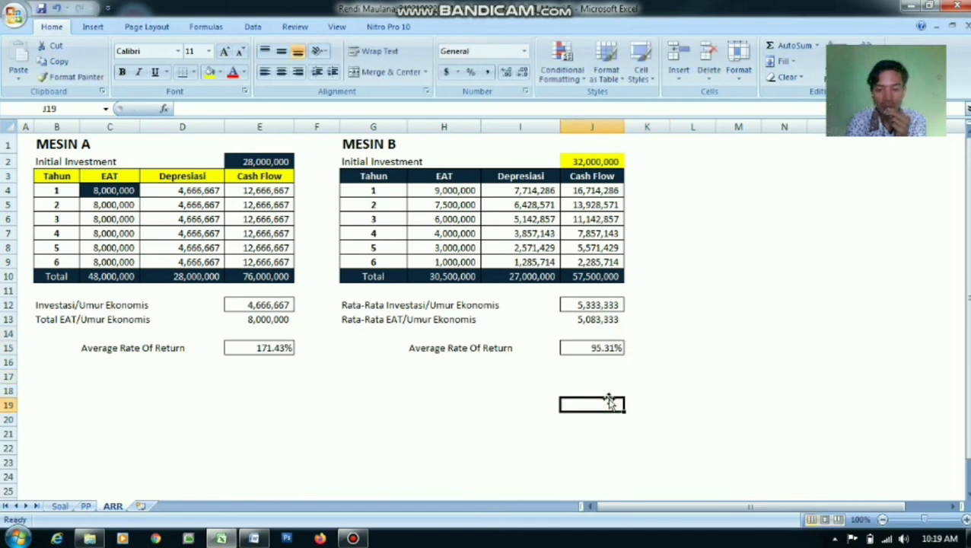
pyautogui.click(488, 419)
pyautogui.click(443, 449)
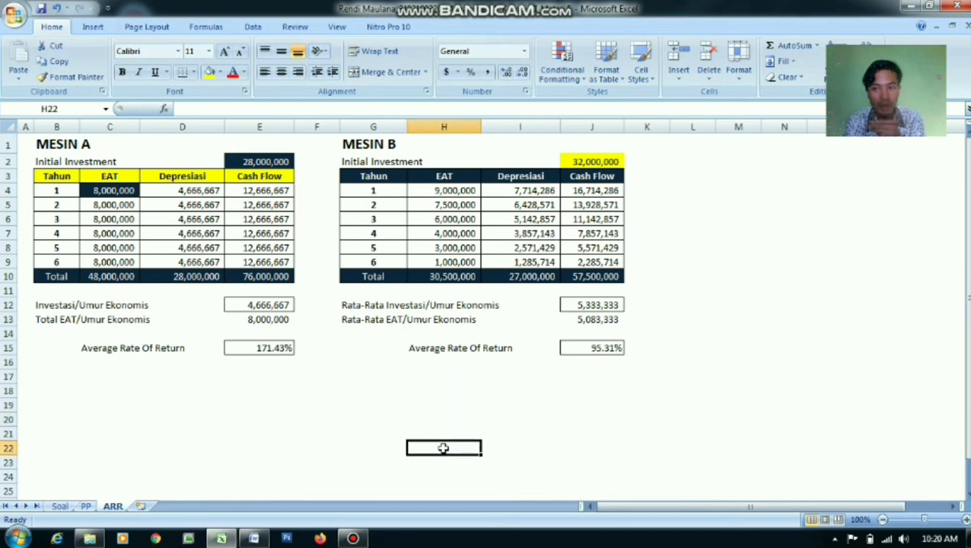